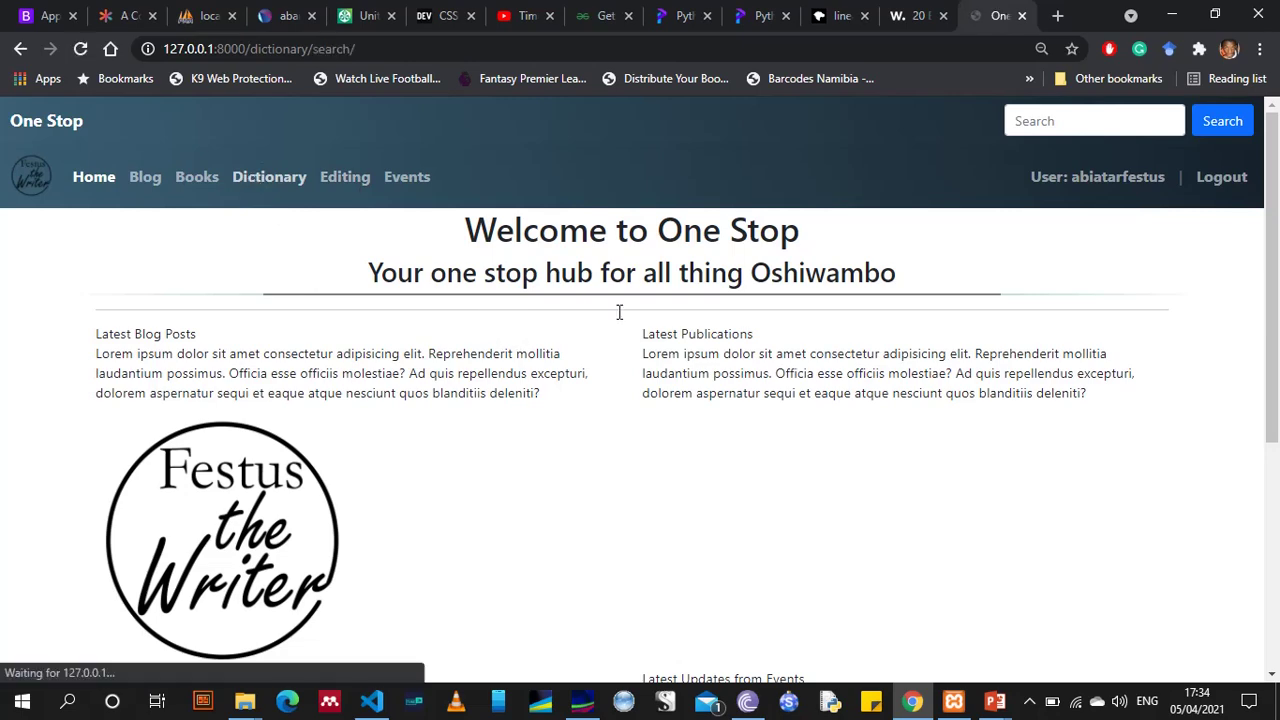
Log in to the site from the dictionary search page using the saved account credentials
{"action": "scroll", "coordinate": [290, 335], "scroll_direction": "down", "scroll_amount": 1}
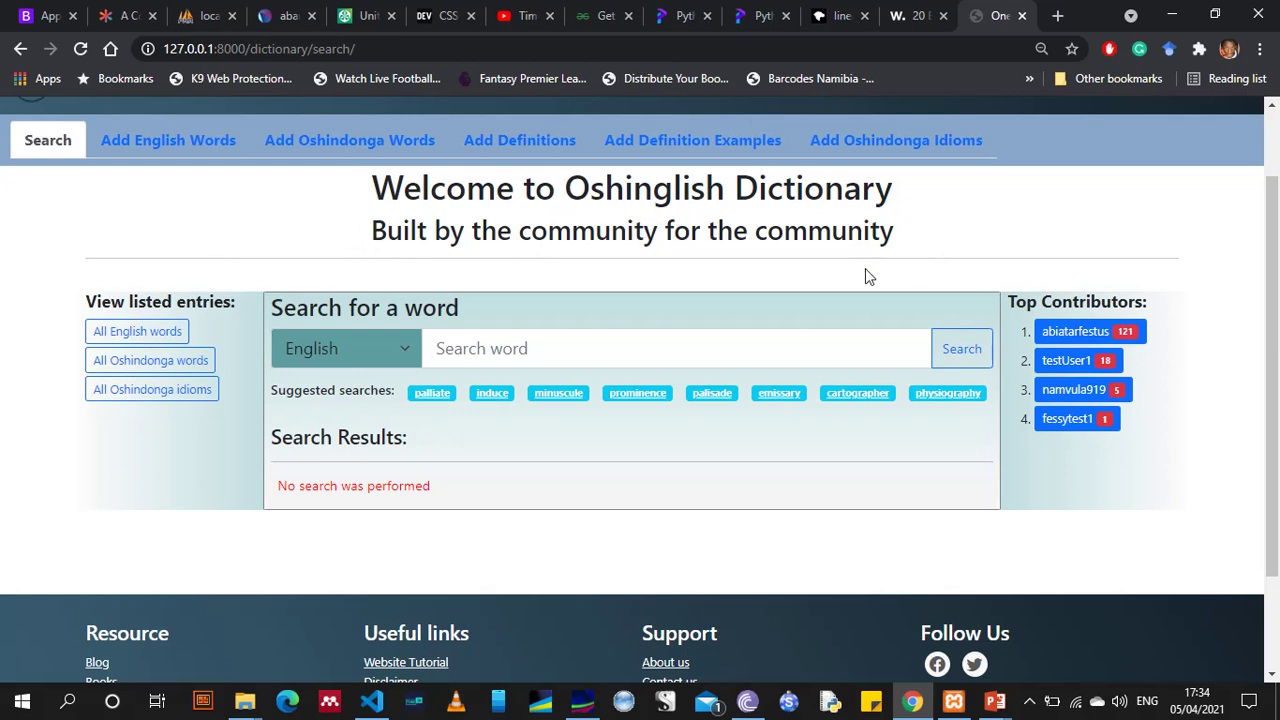
{"action": "scroll", "coordinate": [867, 276], "scroll_direction": "up", "scroll_amount": 1}
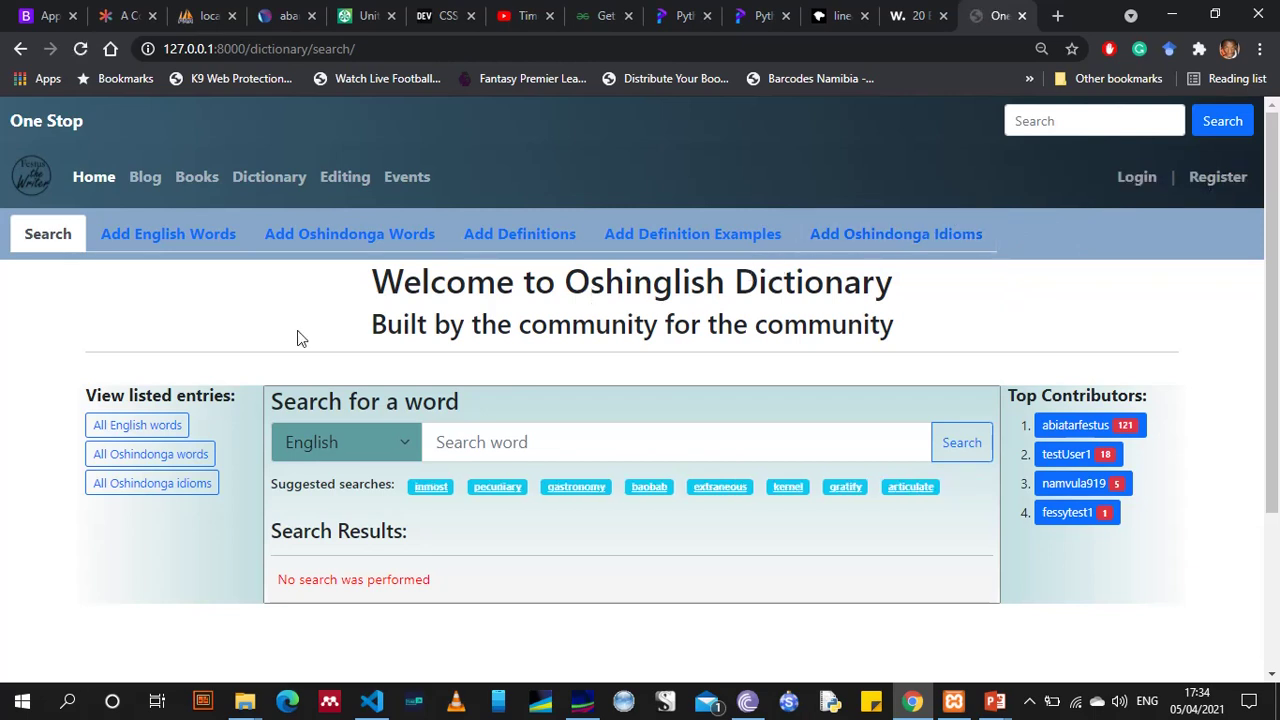
{"action": "left_click", "coordinate": [1131, 180]}
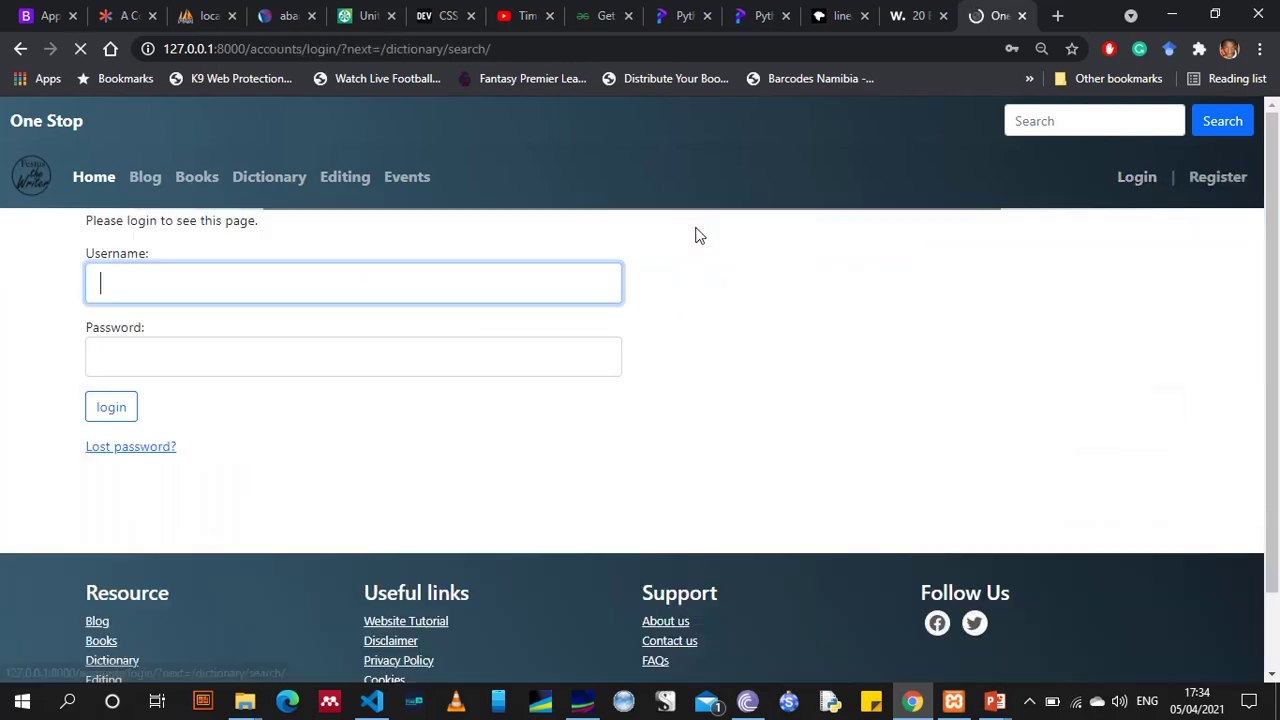
{"action": "left_click", "coordinate": [112, 405]}
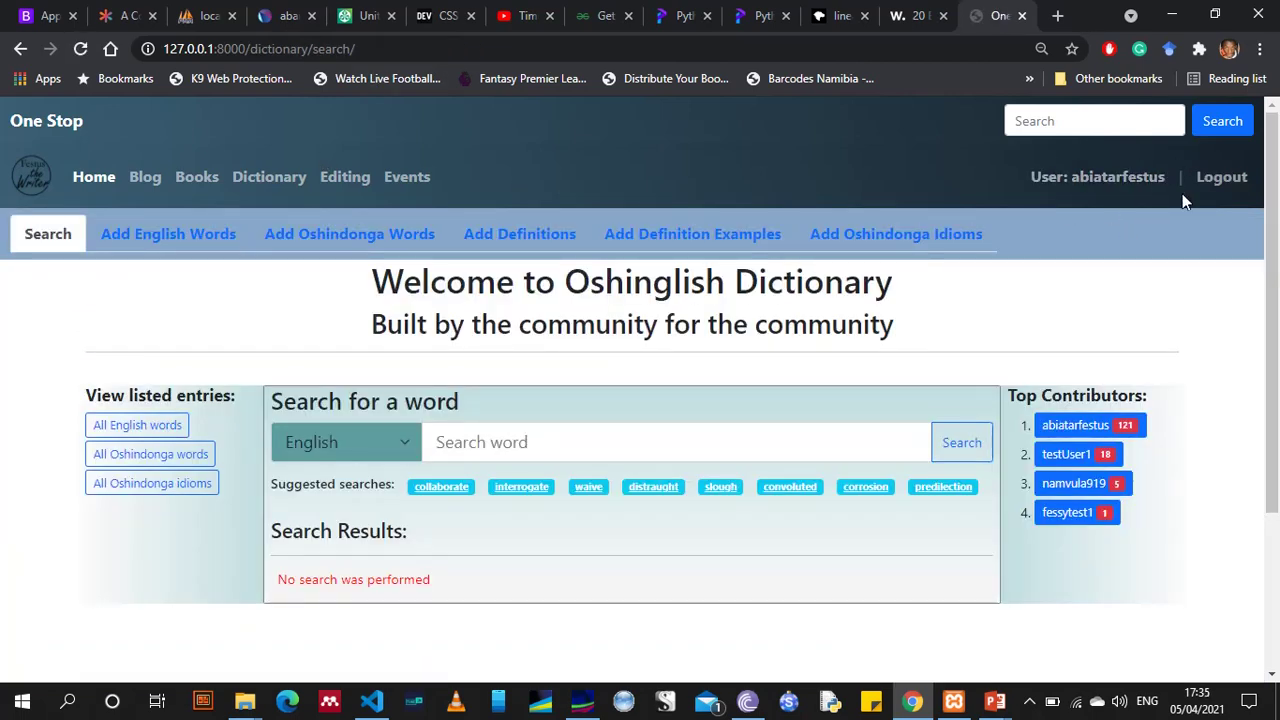
Log out of the account and open the registration form to examine its fields
{"action": "left_click", "coordinate": [1218, 180]}
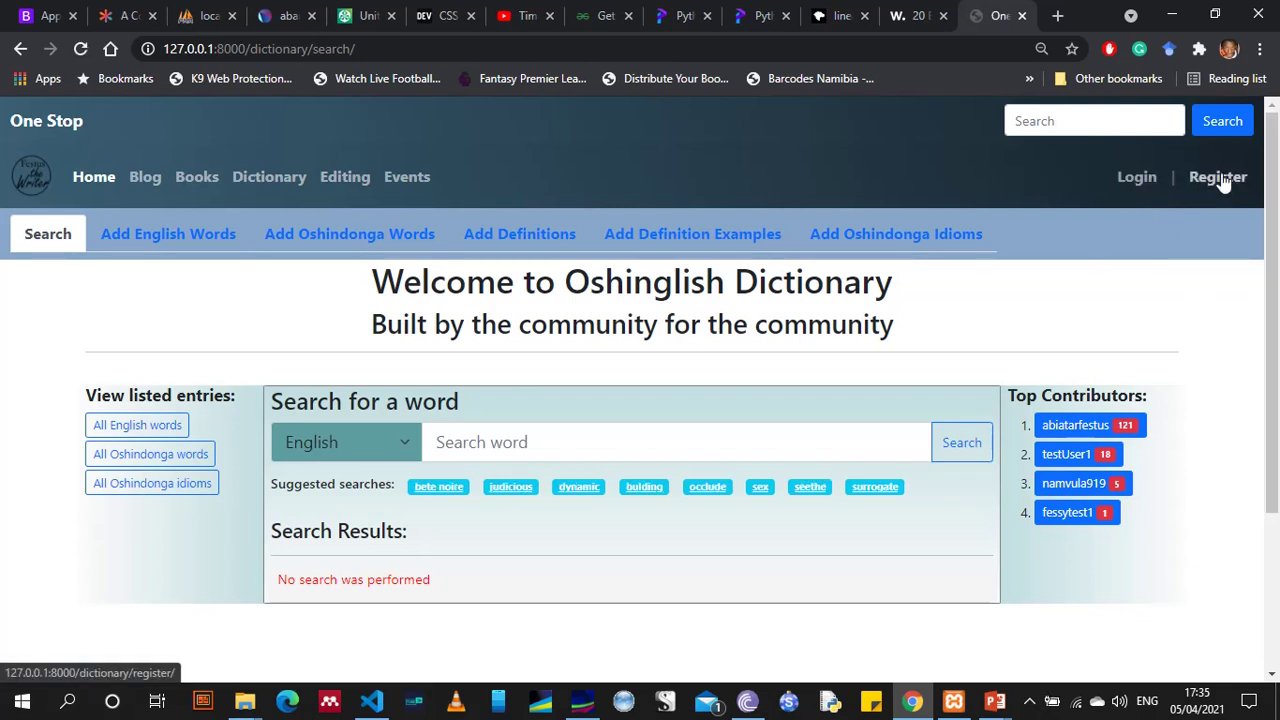
{"action": "left_click", "coordinate": [1218, 180]}
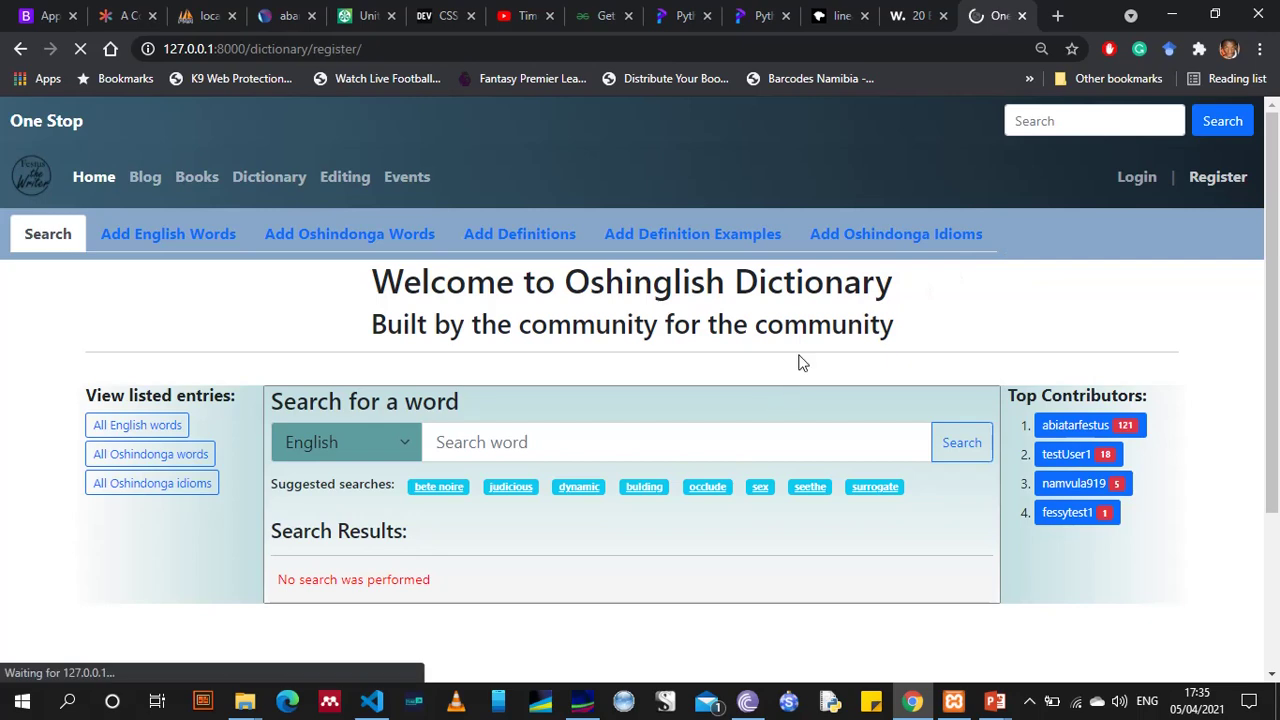
{"action": "scroll", "coordinate": [175, 298], "scroll_direction": "down", "scroll_amount": 2}
{"action": "scroll", "coordinate": [157, 176], "scroll_direction": "up", "scroll_amount": 2}
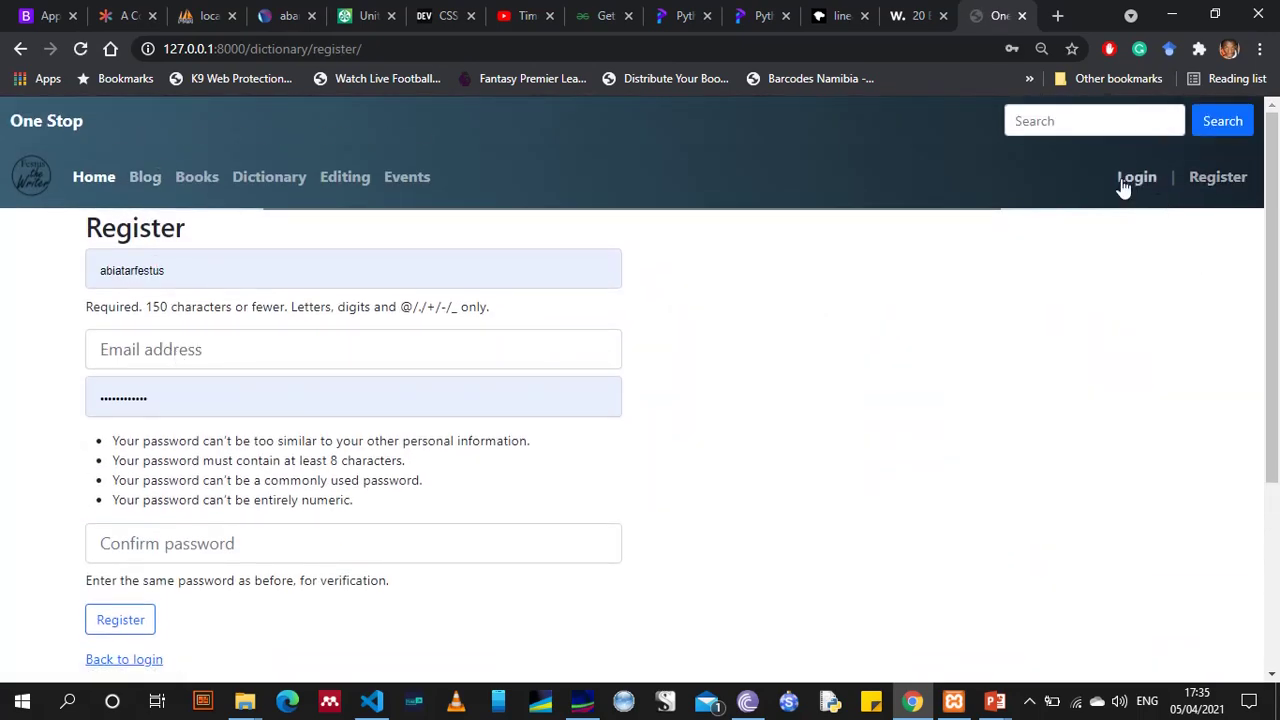
Log back in with the saved account credentials and return to the dictionary search page
{"action": "left_click", "coordinate": [1130, 187]}
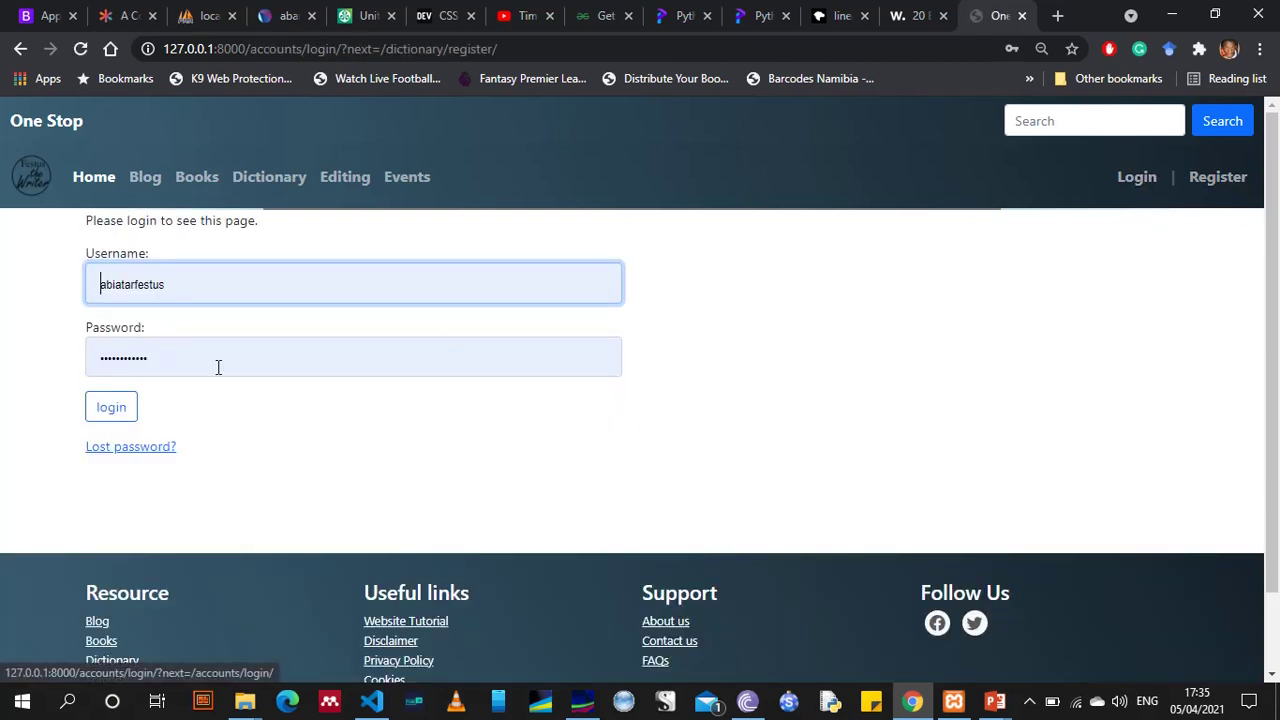
{"action": "left_click", "coordinate": [97, 416]}
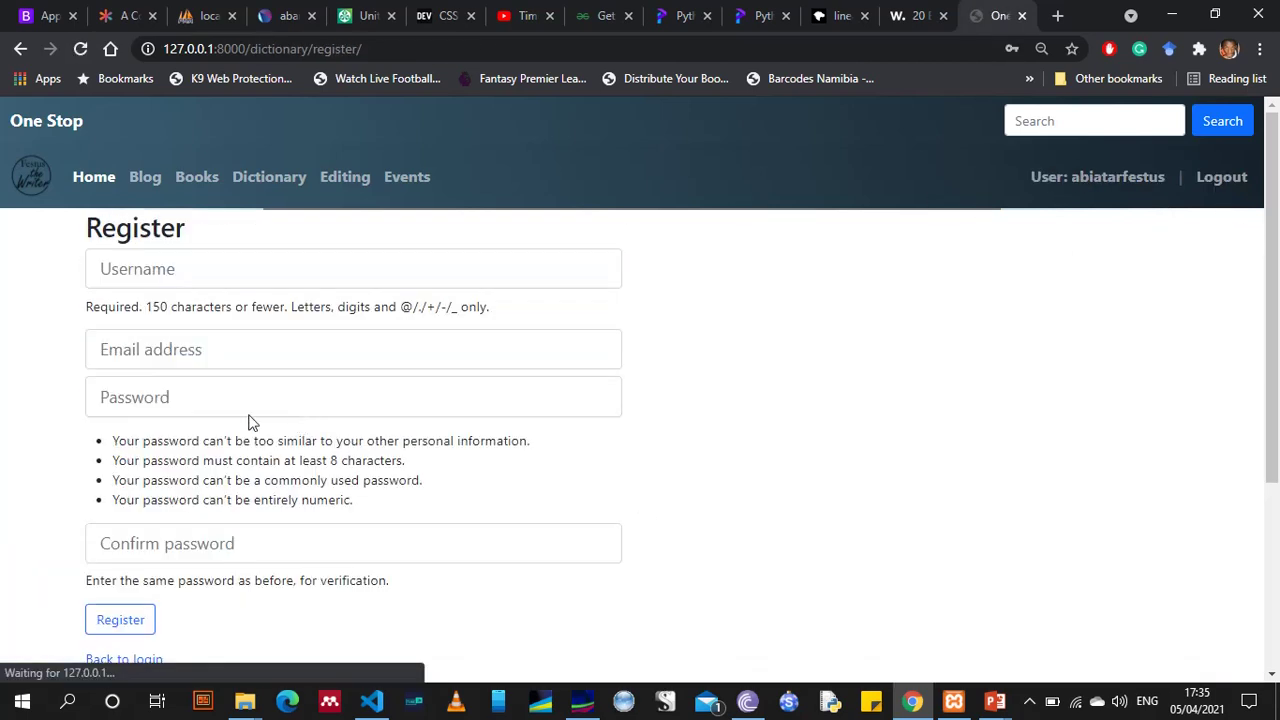
{"action": "left_click", "coordinate": [240, 181]}
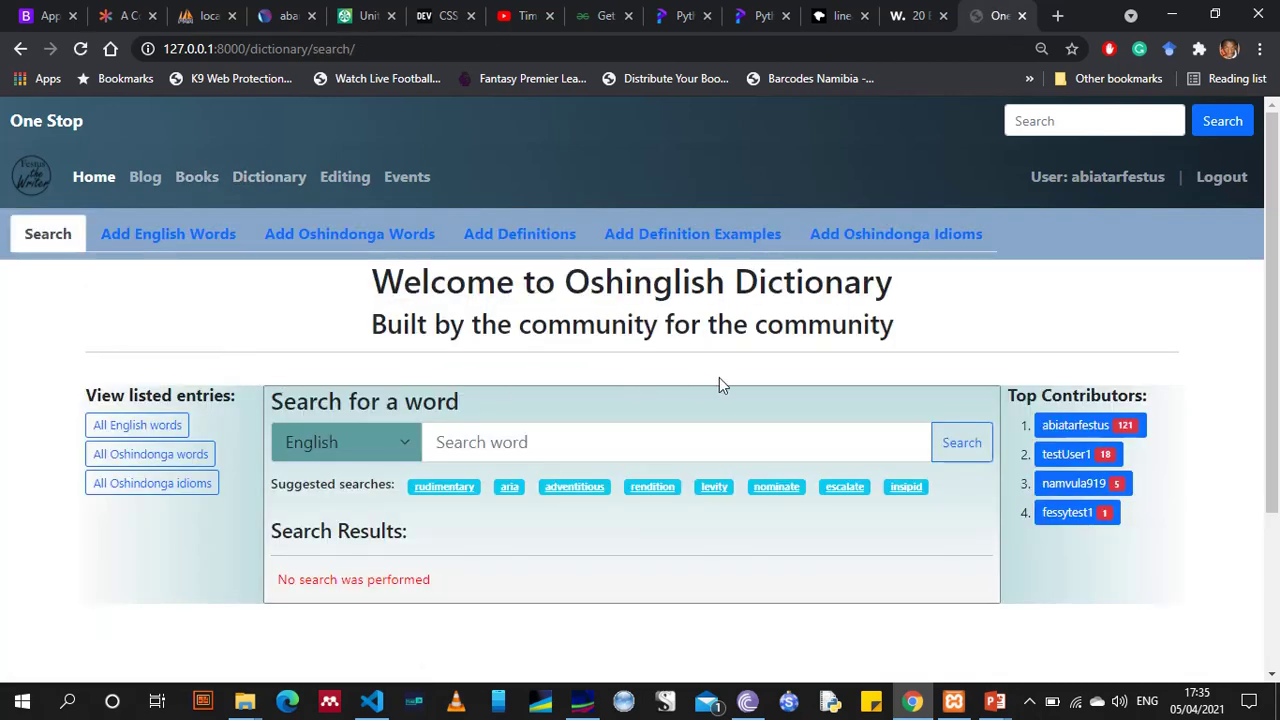
Browse the list of all English words, going through the first two pages and the last page
{"action": "left_click", "coordinate": [130, 465]}
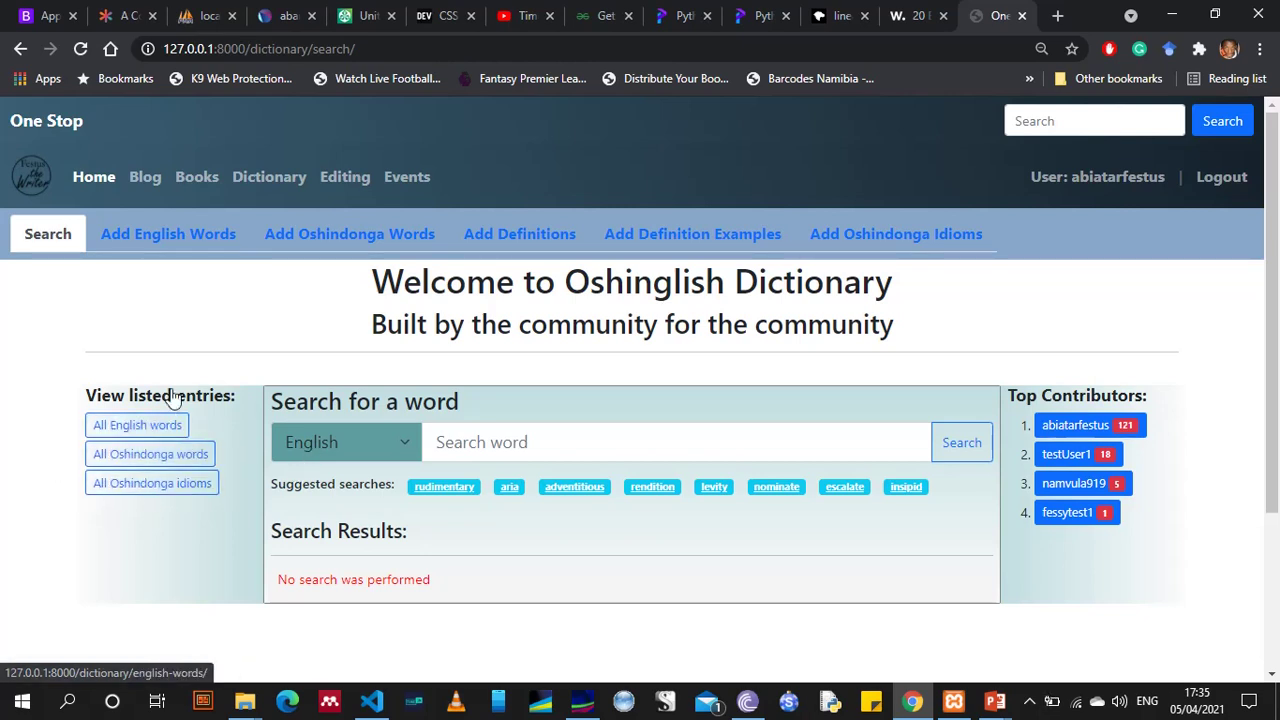
{"action": "left_click", "coordinate": [140, 428]}
{"action": "scroll", "coordinate": [431, 405], "scroll_direction": "down", "scroll_amount": 6}
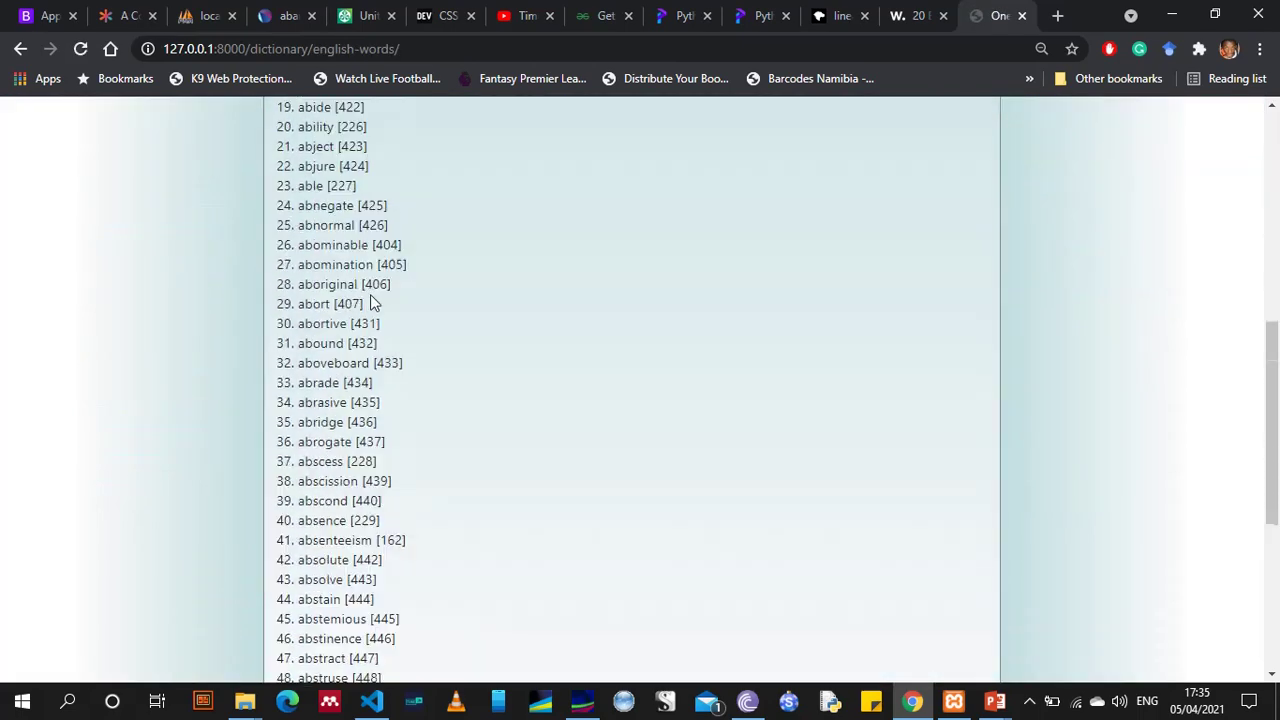
{"action": "scroll", "coordinate": [370, 303], "scroll_direction": "down", "scroll_amount": 5}
{"action": "left_click", "coordinate": [417, 354]}
{"action": "scroll", "coordinate": [480, 432], "scroll_direction": "down", "scroll_amount": 10}
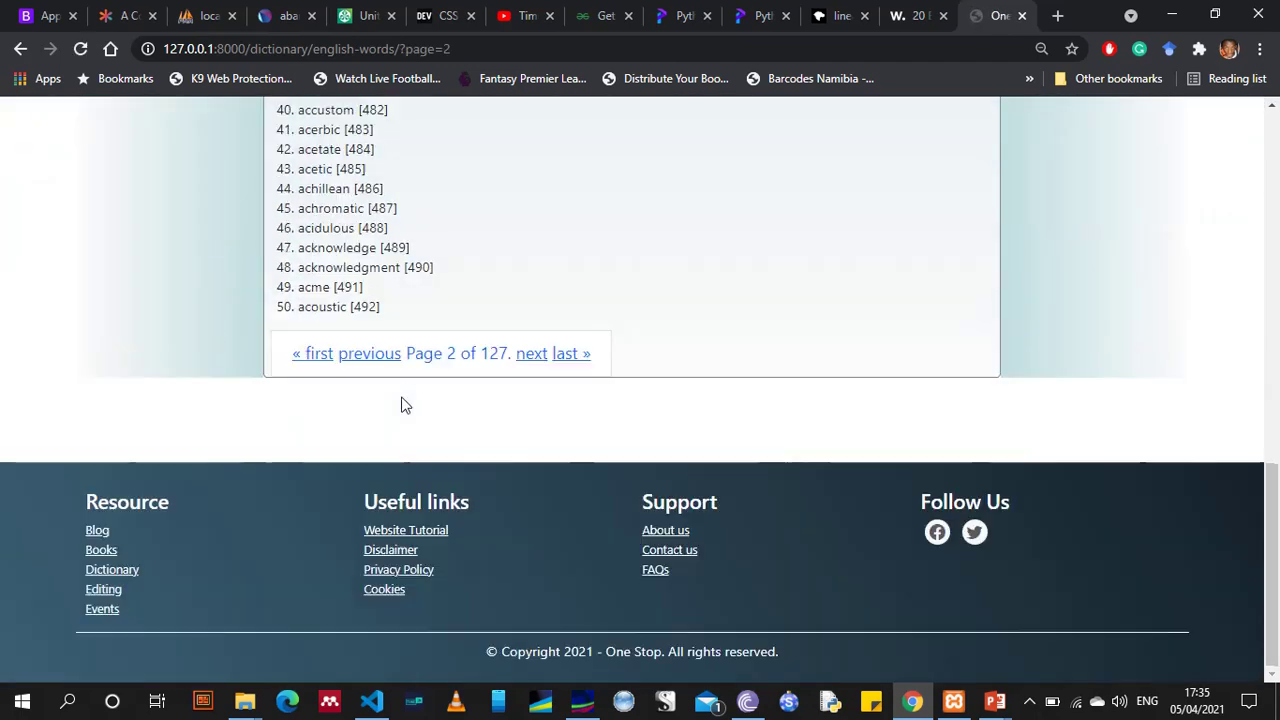
{"action": "left_click", "coordinate": [564, 358]}
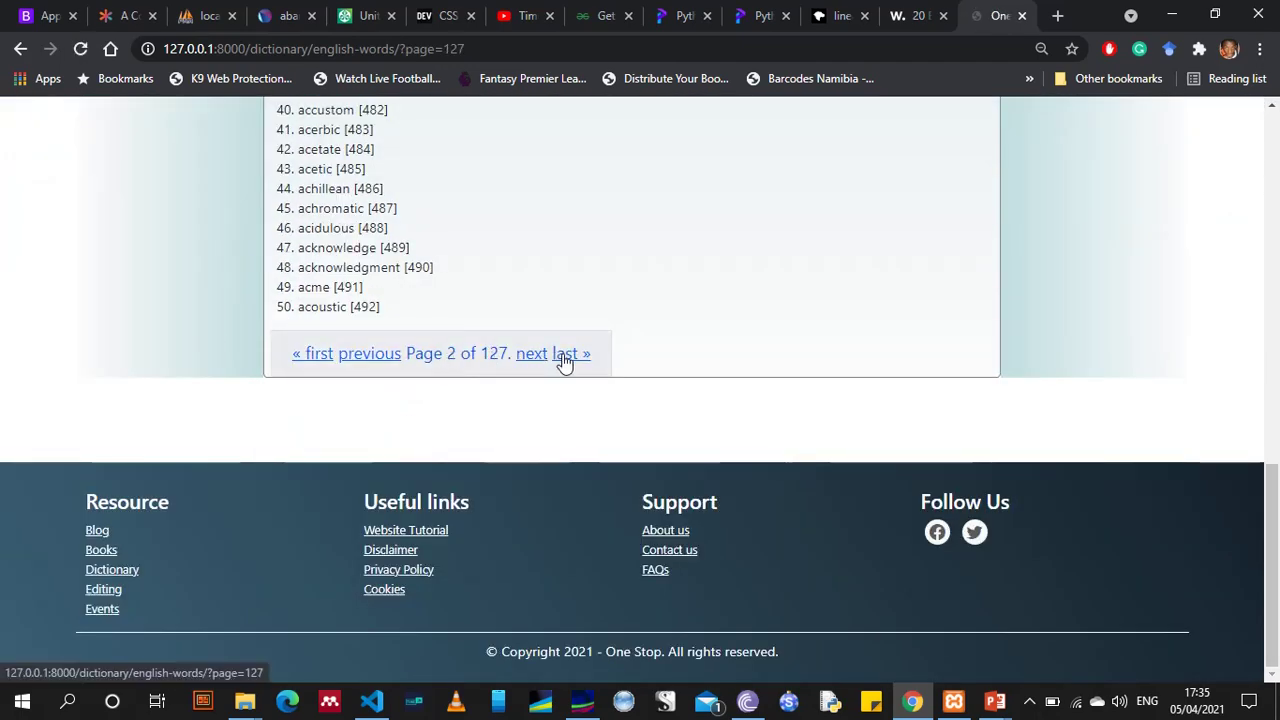
{"action": "scroll", "coordinate": [586, 489], "scroll_direction": "down", "scroll_amount": 10}
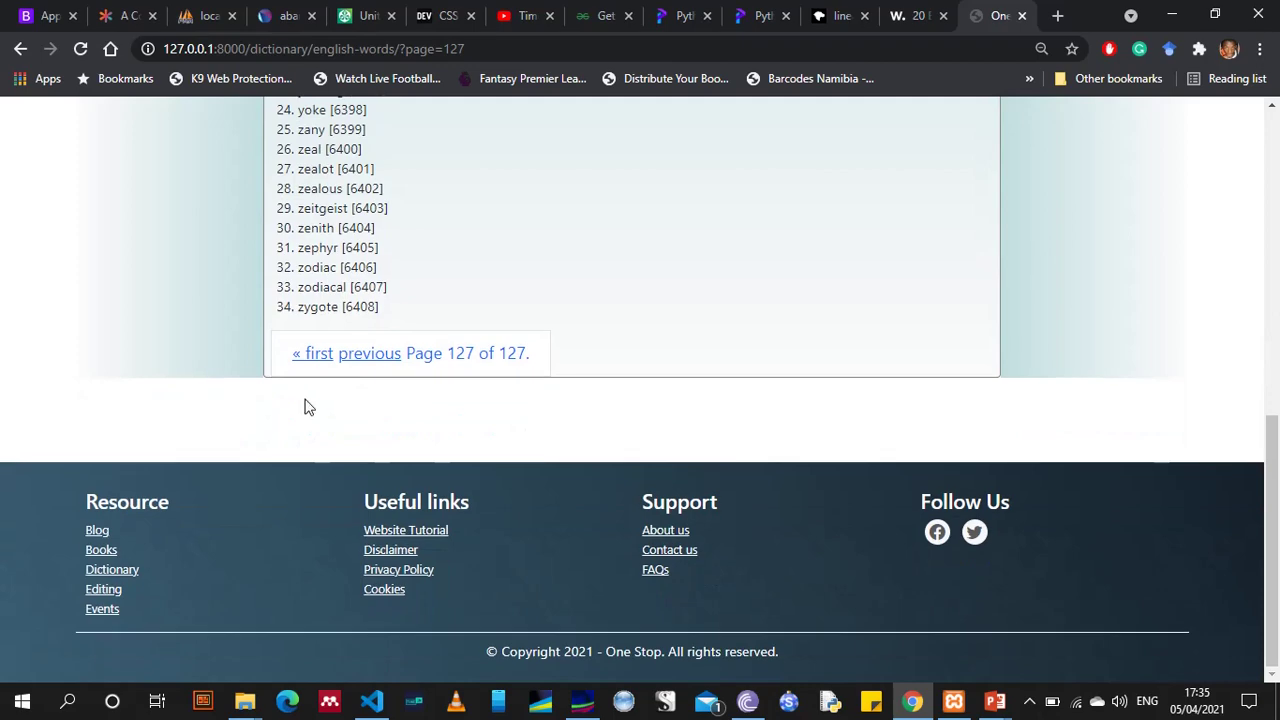
View the full list of Oshindonga words and the list of Oshindonga idioms
{"action": "scroll", "coordinate": [307, 405], "scroll_direction": "up", "scroll_amount": 1}
{"action": "scroll", "coordinate": [300, 375], "scroll_direction": "up", "scroll_amount": 5}
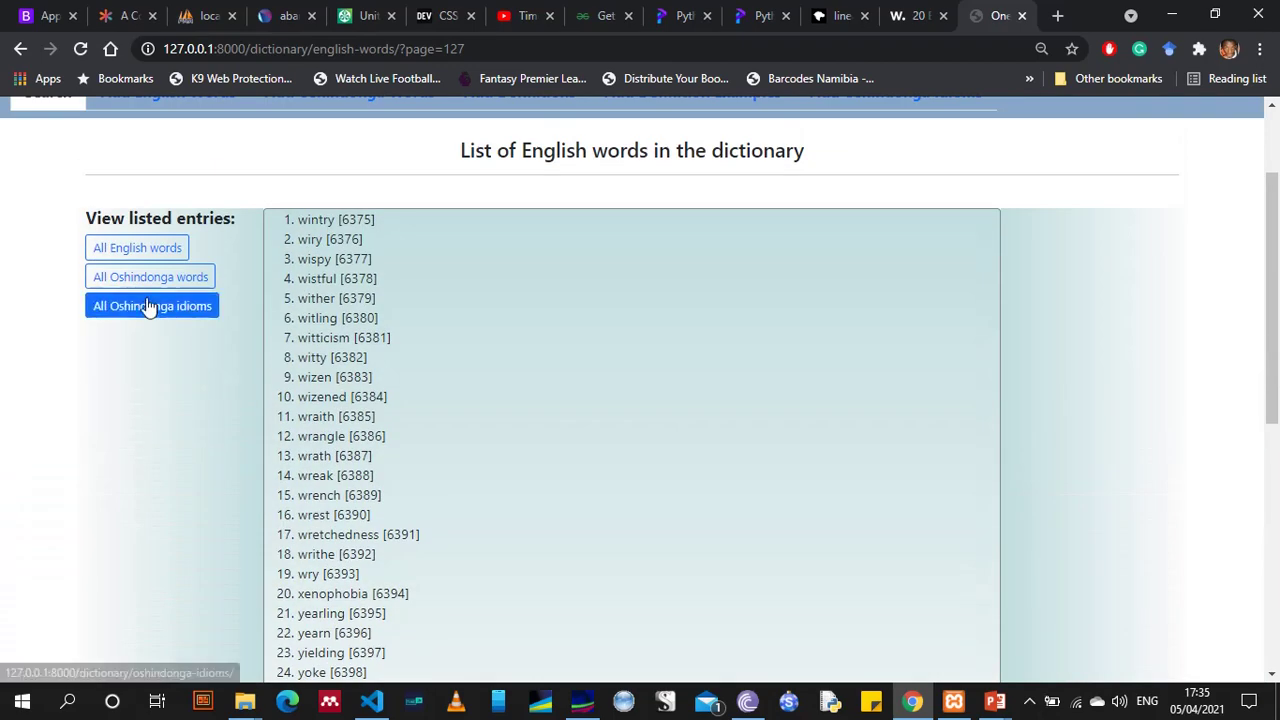
{"action": "left_click", "coordinate": [123, 280]}
{"action": "scroll", "coordinate": [503, 360], "scroll_direction": "down", "scroll_amount": 7}
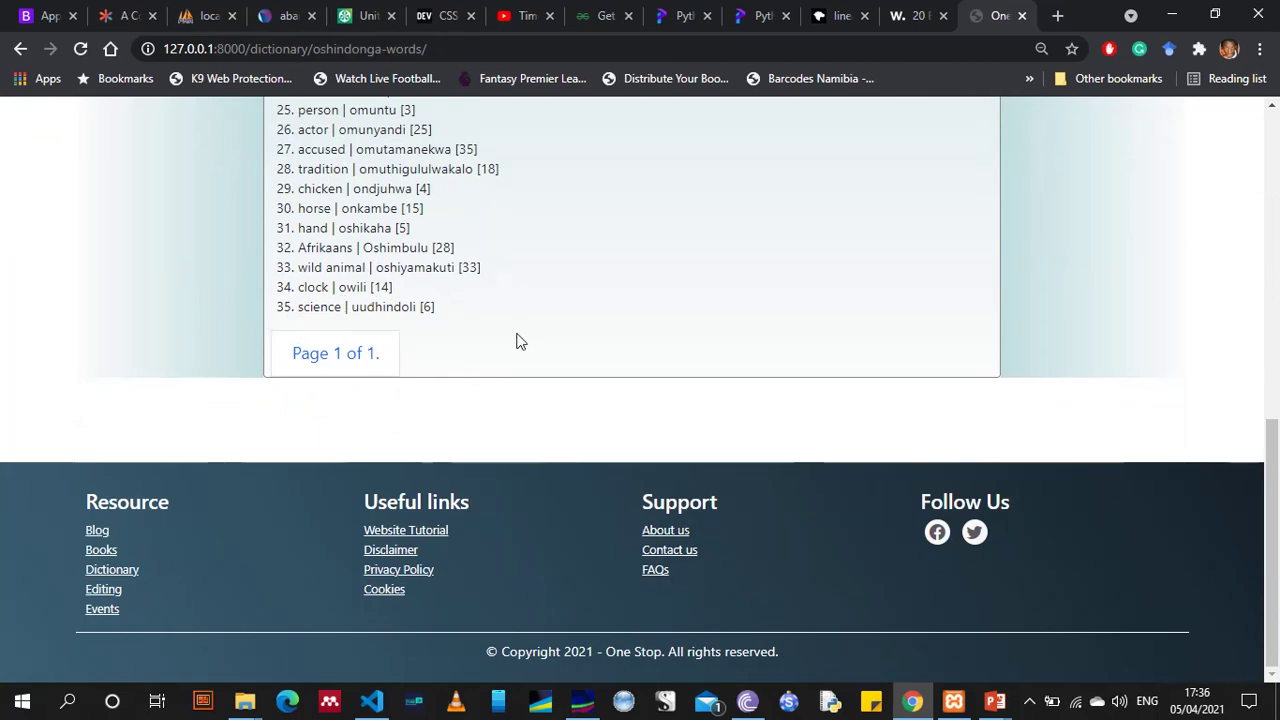
{"action": "scroll", "coordinate": [368, 336], "scroll_direction": "up", "scroll_amount": 7}
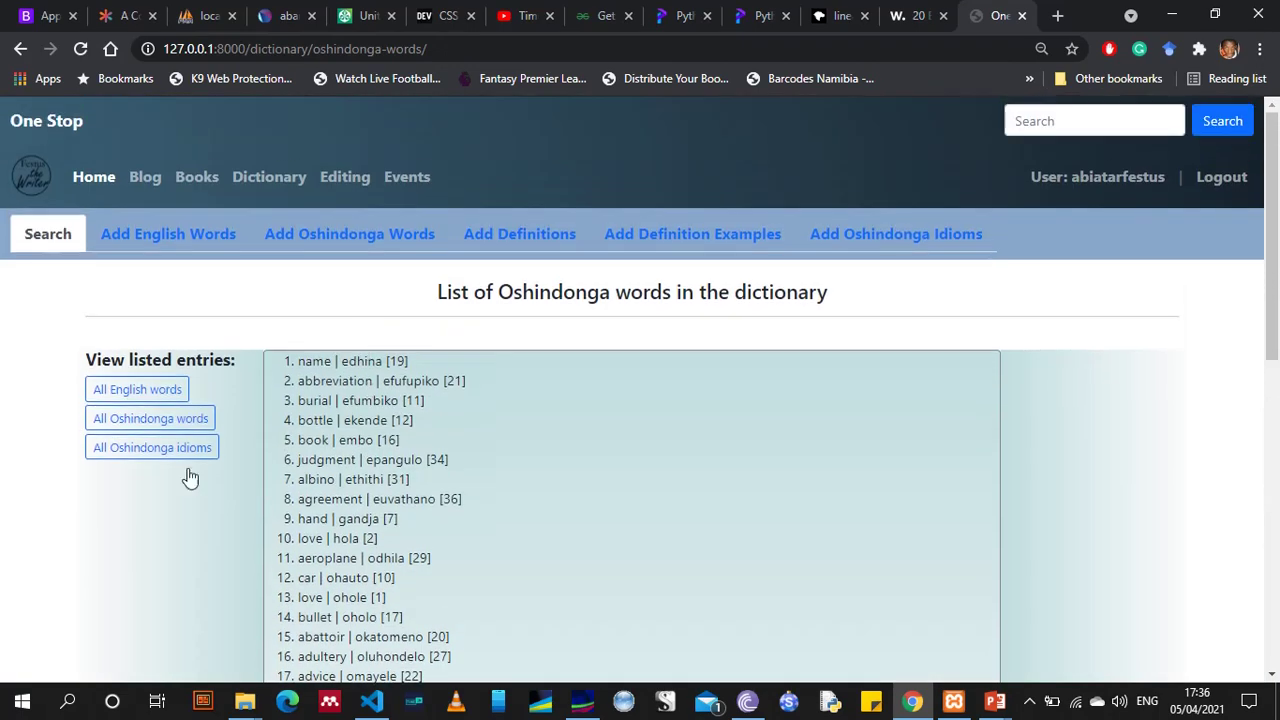
{"action": "left_click", "coordinate": [114, 447]}
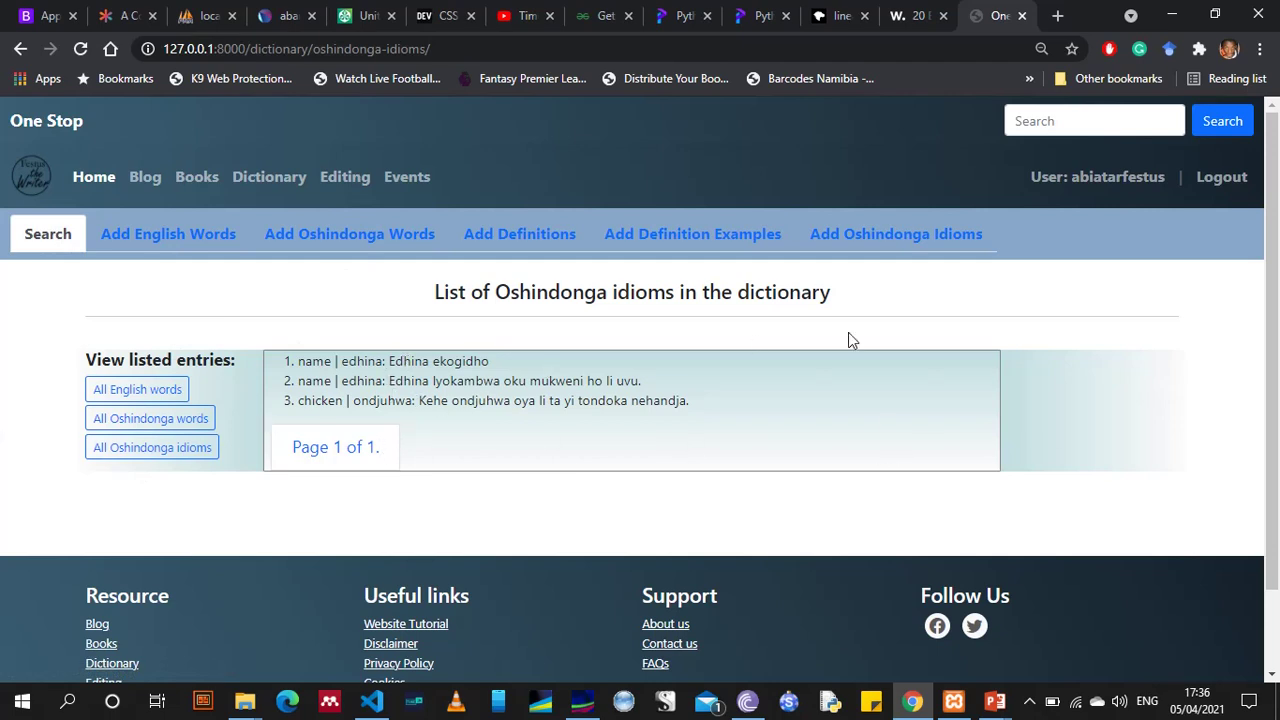
{"action": "scroll", "coordinate": [848, 340], "scroll_direction": "down", "scroll_amount": 1}
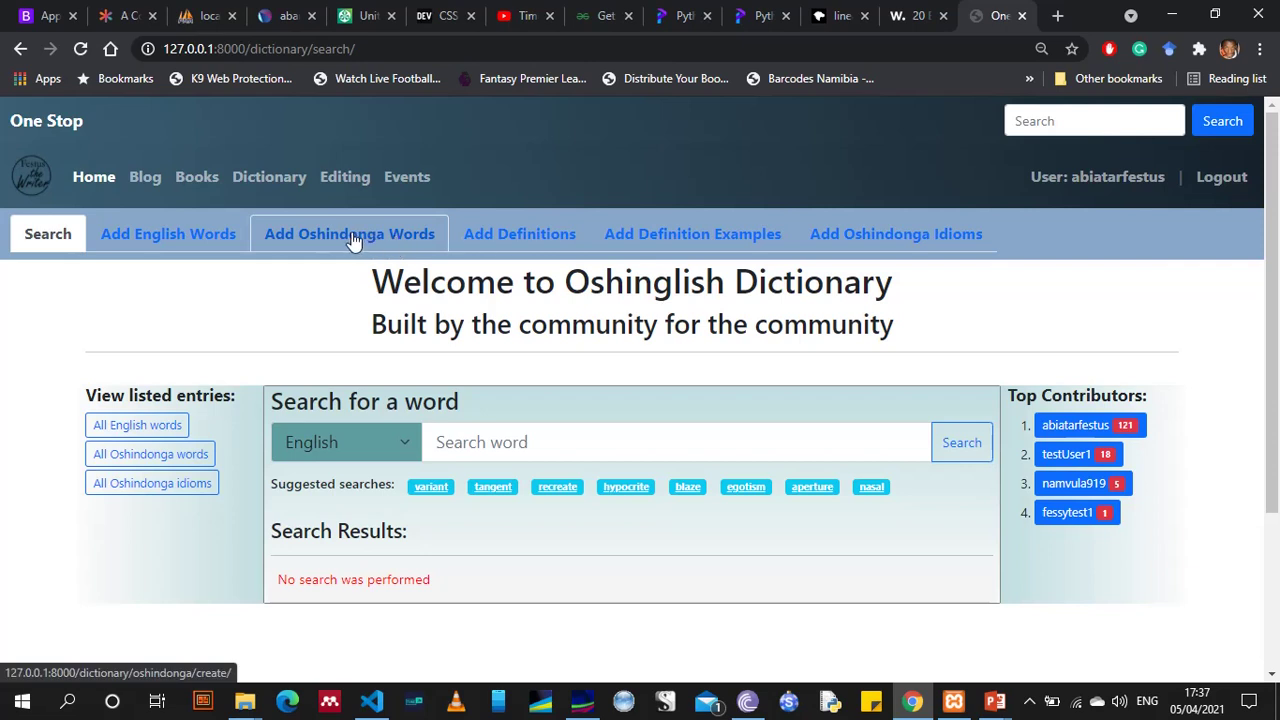
Open the form for adding an Oshindonga word and choose "journey" as the English word
{"action": "left_click", "coordinate": [323, 246]}
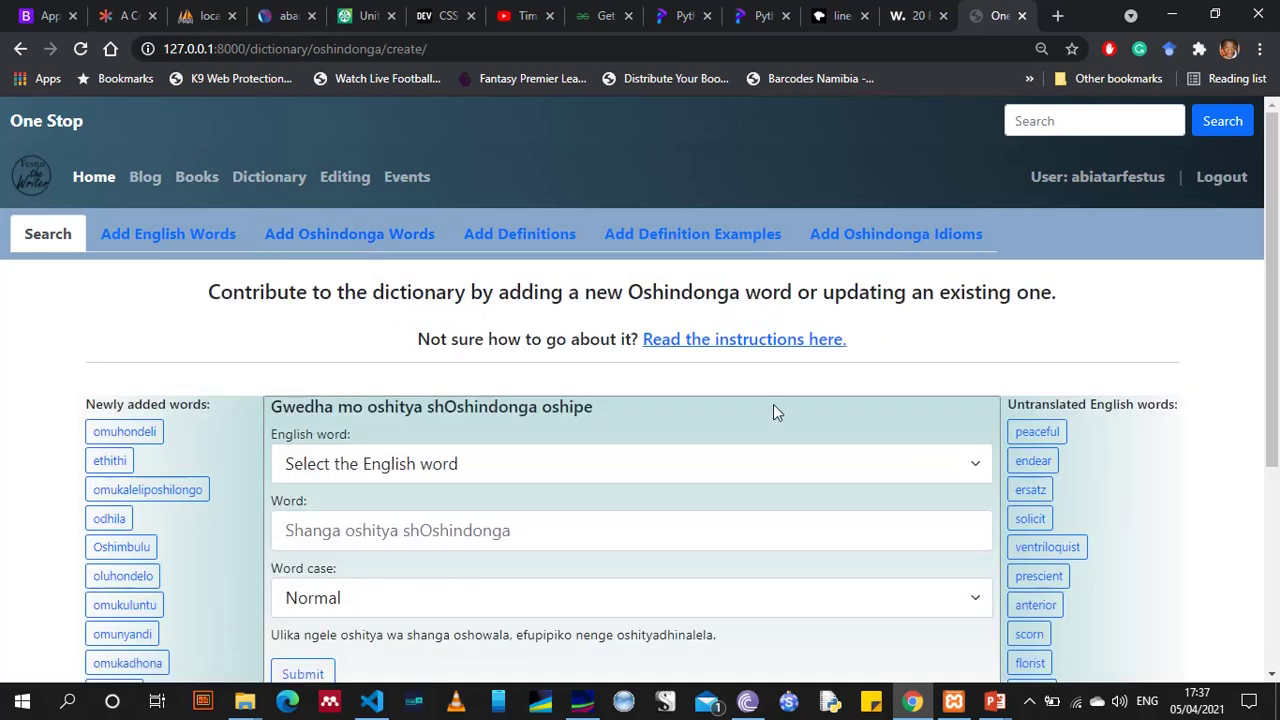
{"action": "left_click", "coordinate": [537, 463]}
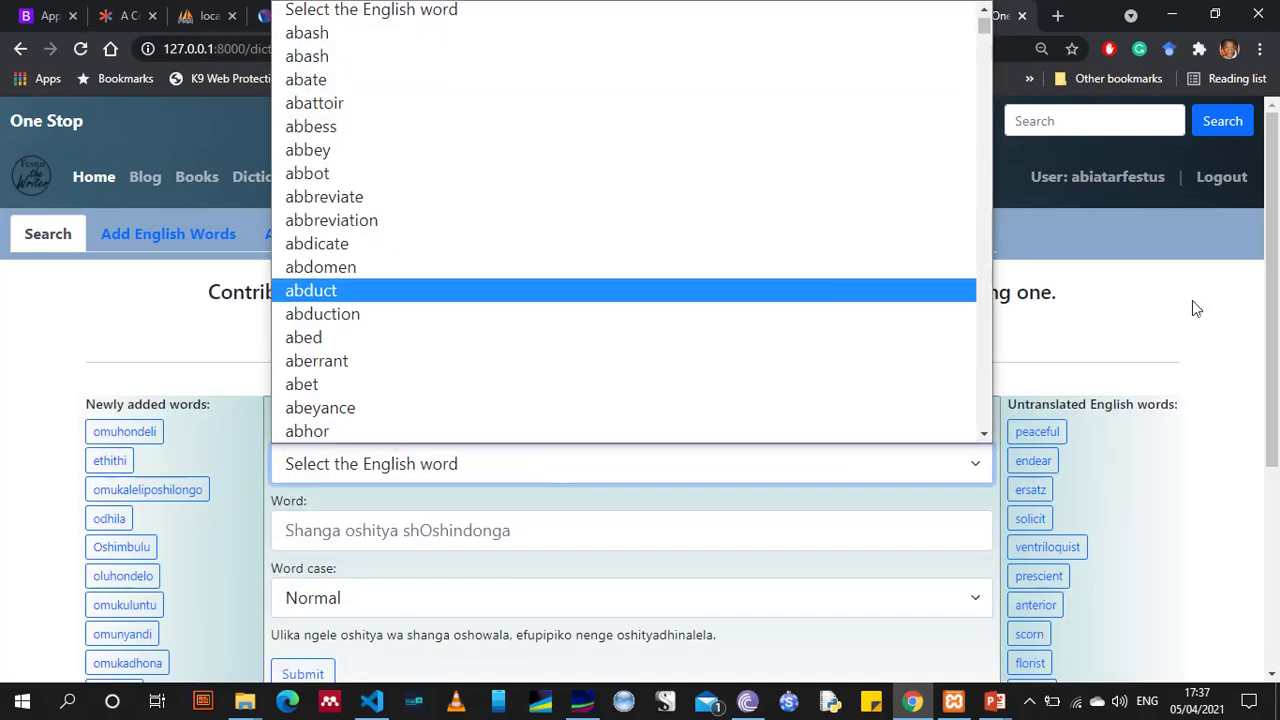
{"action": "scroll", "coordinate": [643, 200], "scroll_direction": "down", "scroll_amount": 5}
{"action": "left_click_drag", "start_coordinate": [986, 28], "coordinate": [968, 244]}
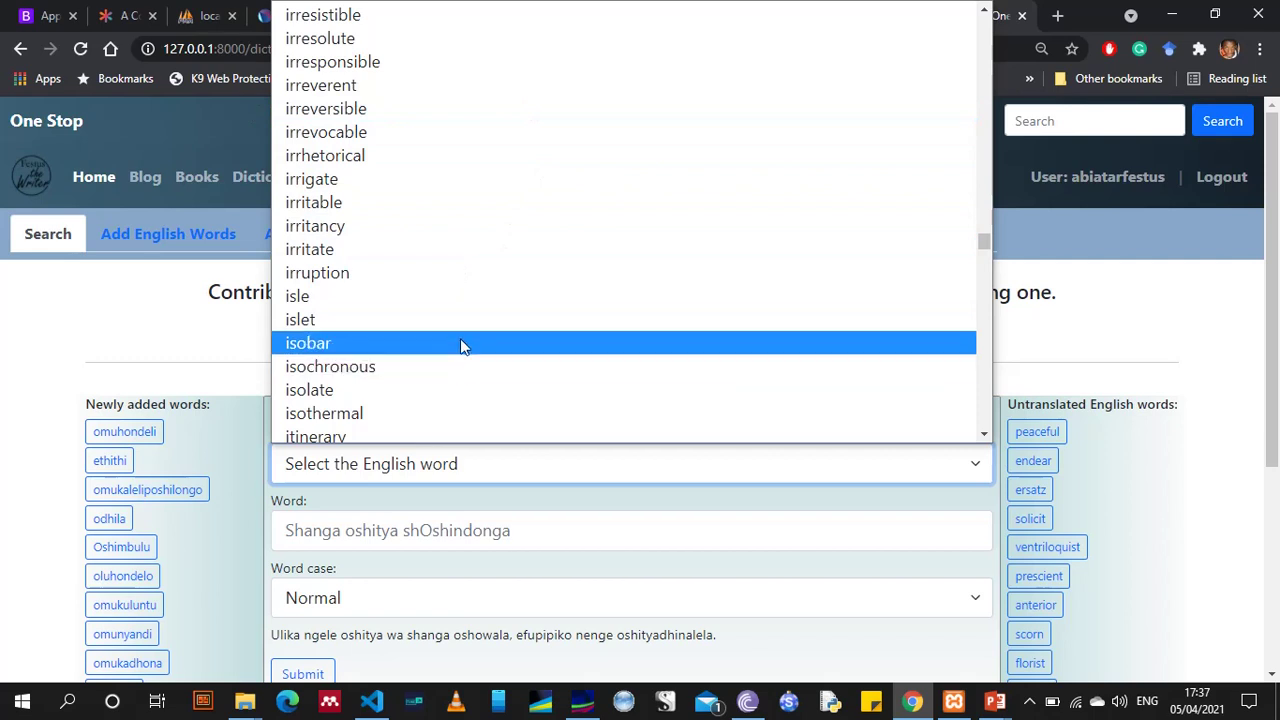
{"action": "scroll", "coordinate": [421, 343], "scroll_direction": "down", "scroll_amount": 6}
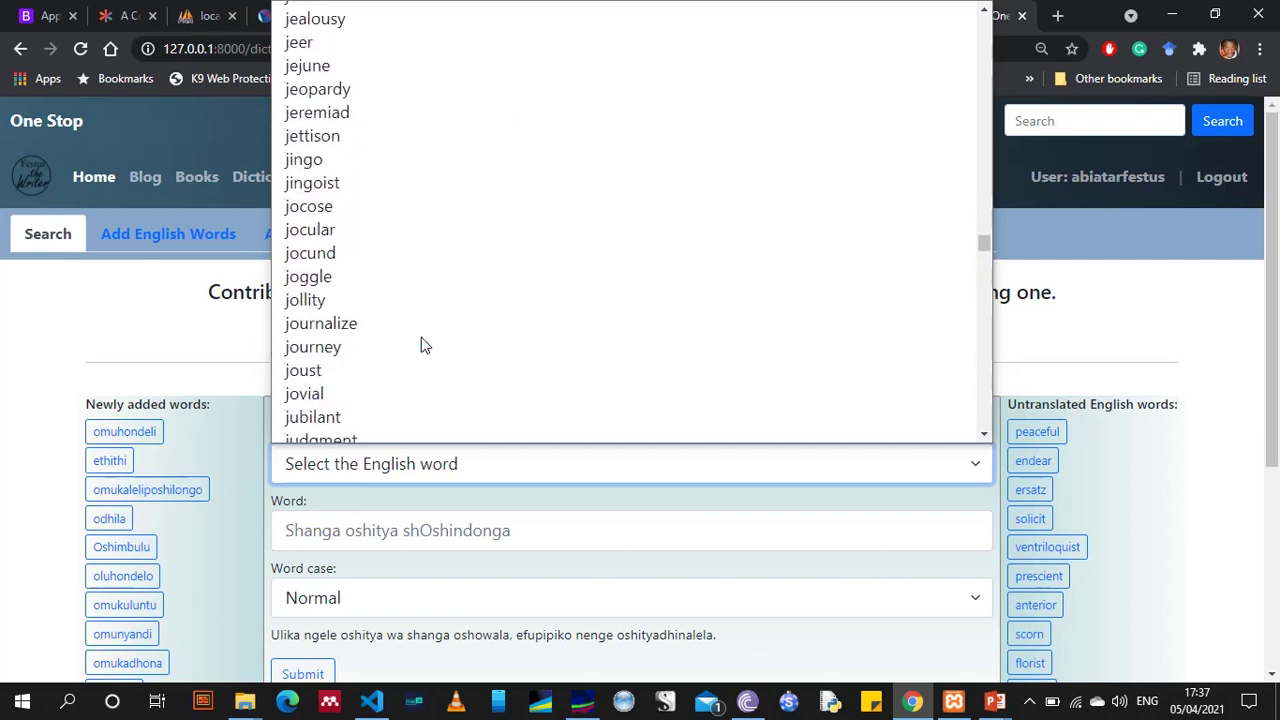
{"action": "left_click", "coordinate": [357, 349]}
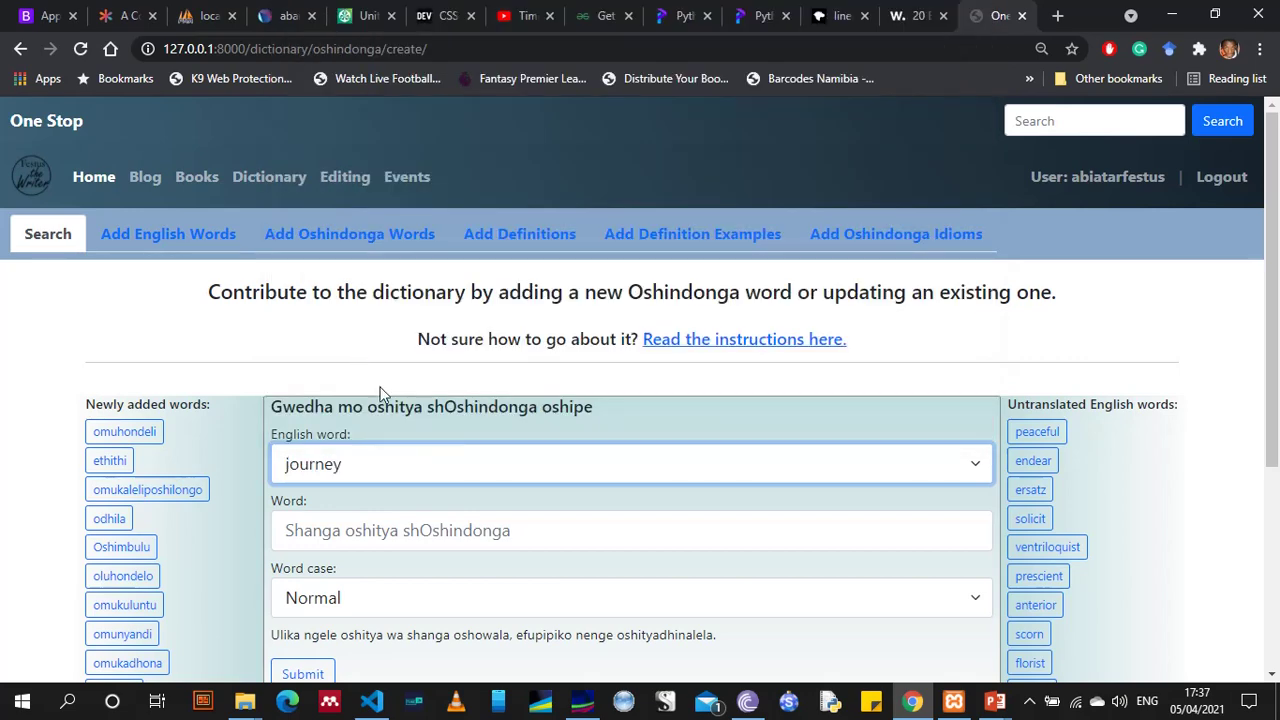
Enter "olweendo" as the Oshindonga word with the Normal word case and submit the entry
{"action": "scroll", "coordinate": [385, 420], "scroll_direction": "down", "scroll_amount": 2}
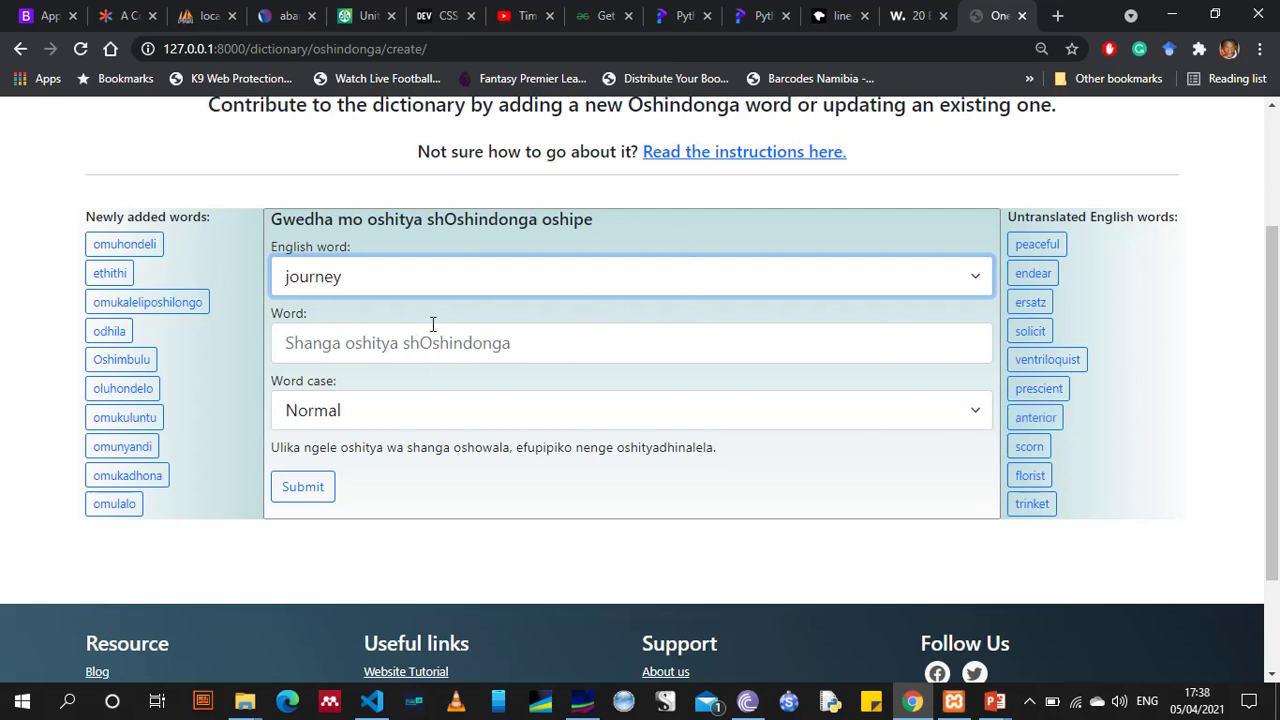
{"action": "left_click", "coordinate": [374, 345]}
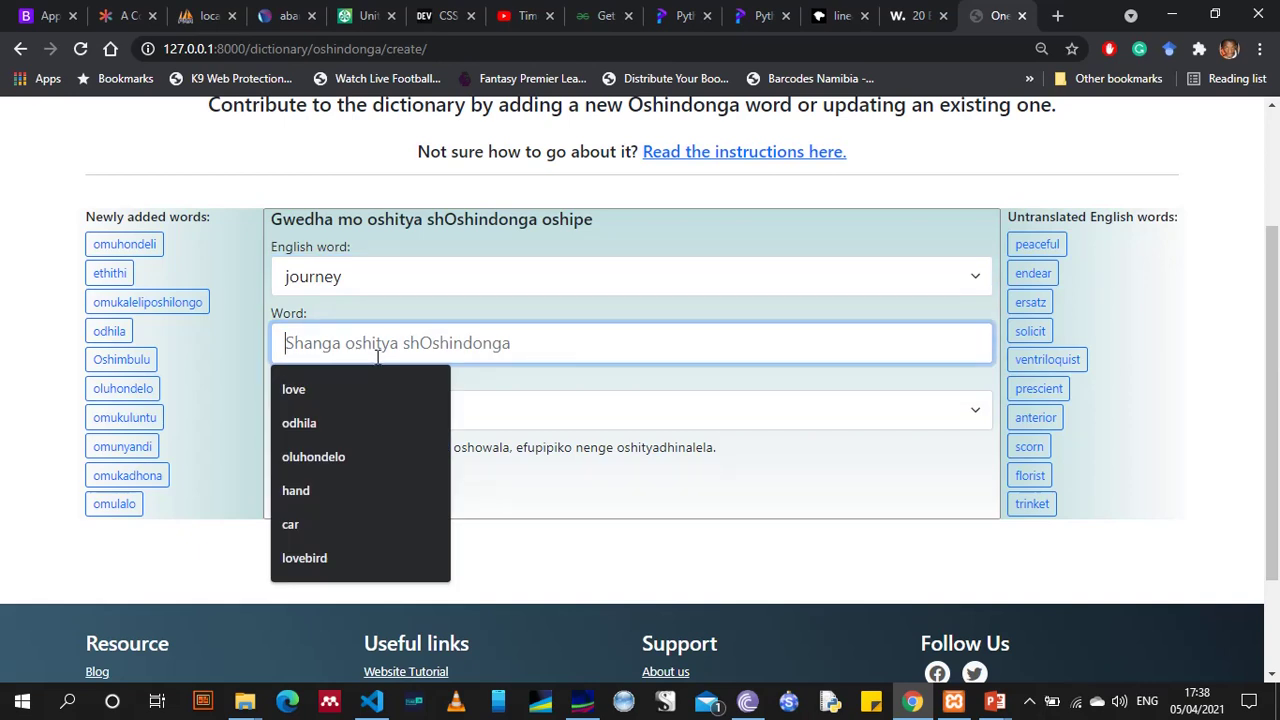
{"action": "type", "text": "olweendo"}
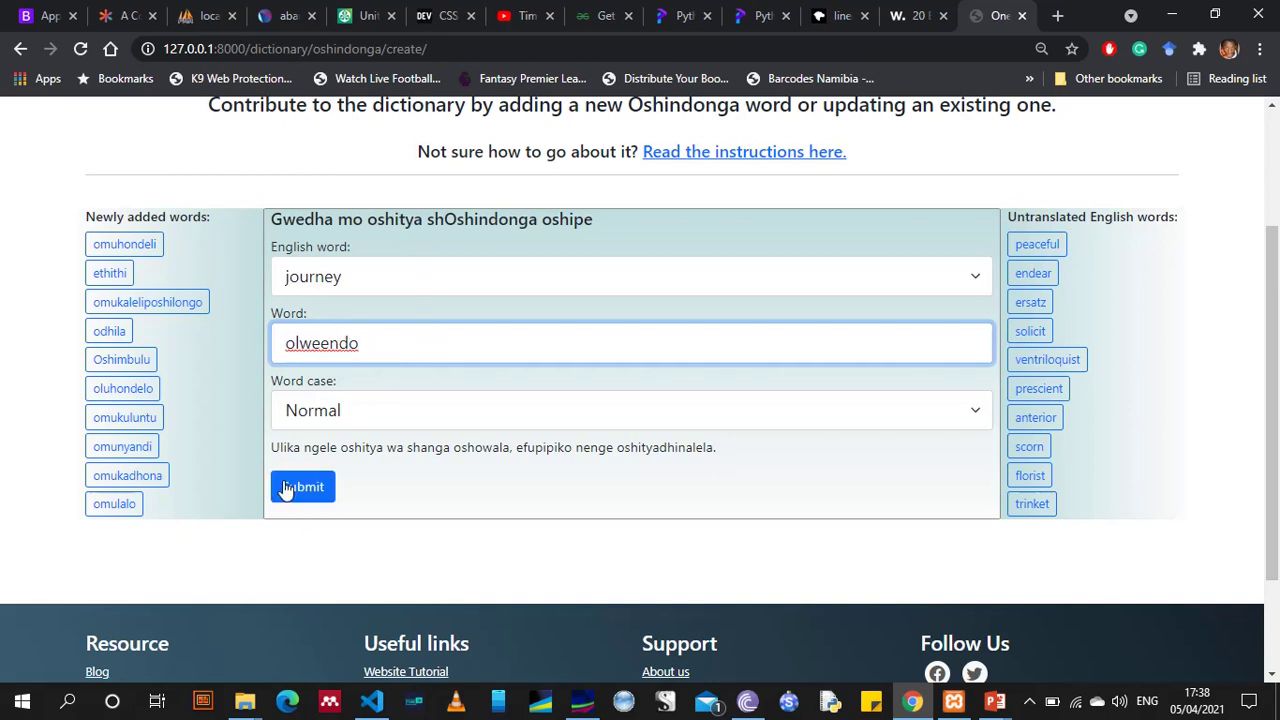
{"action": "left_click", "coordinate": [335, 414]}
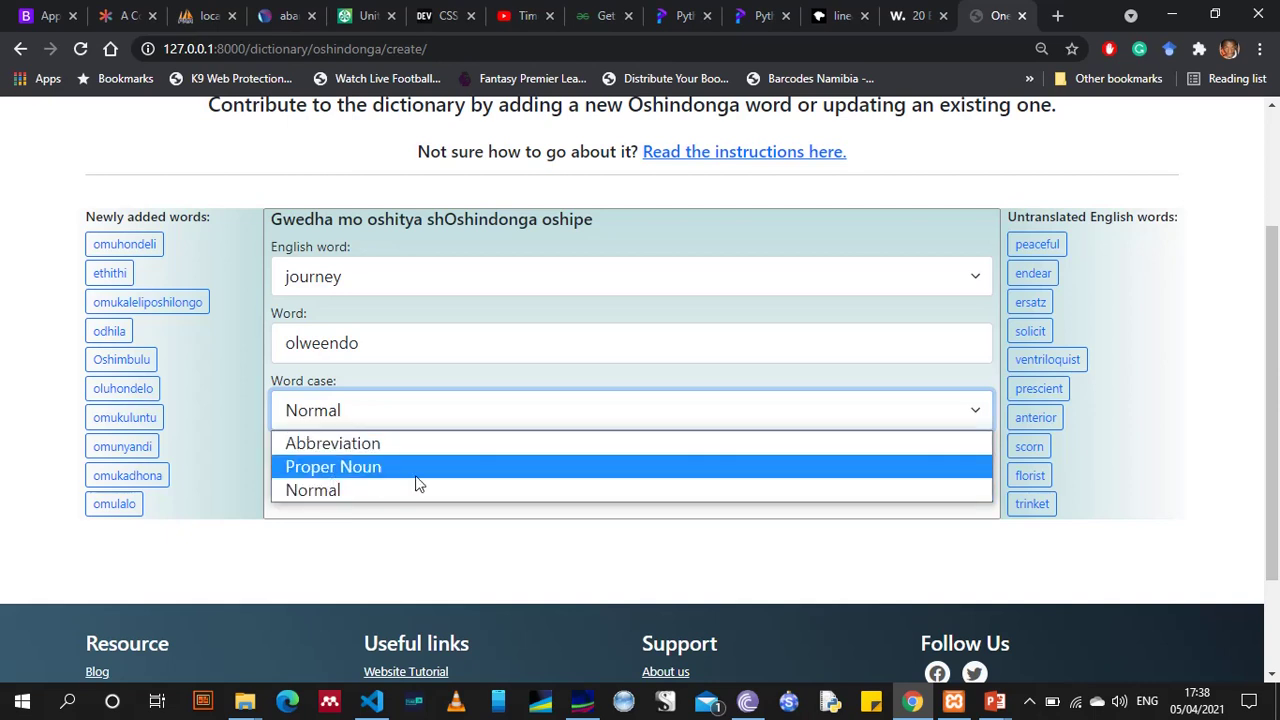
{"action": "left_click", "coordinate": [365, 500]}
{"action": "left_click", "coordinate": [295, 487]}
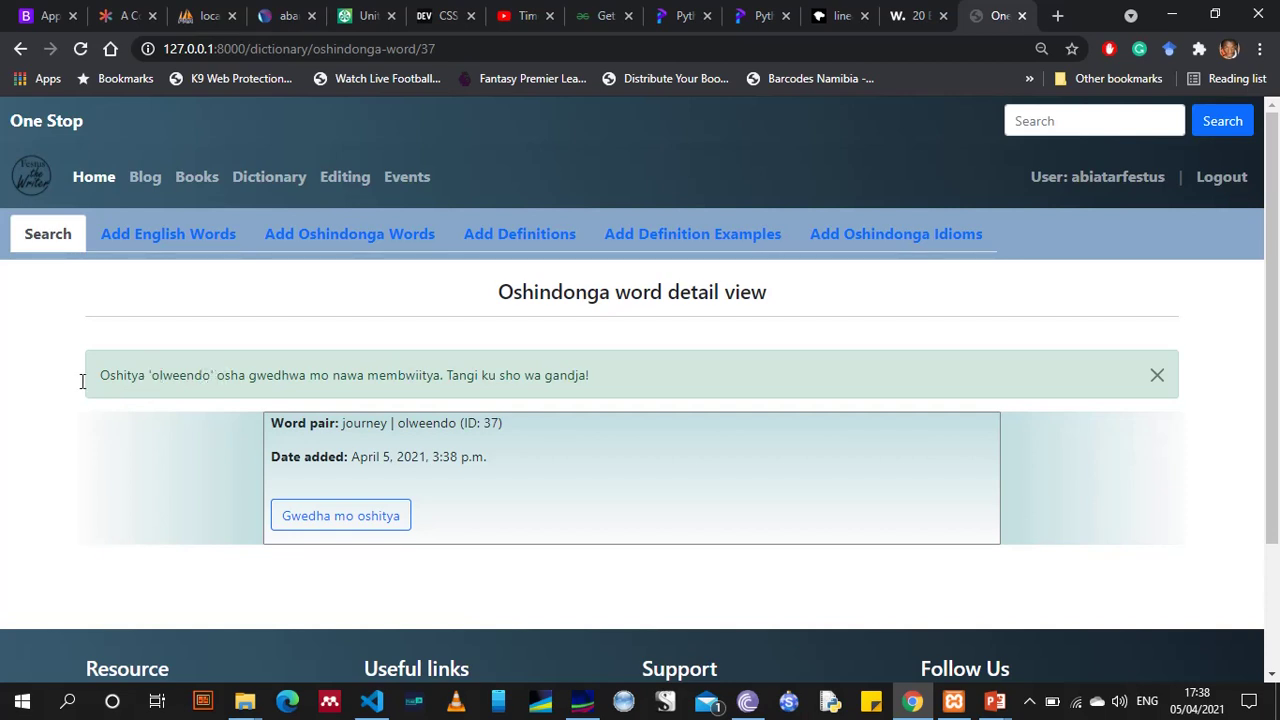
Highlight 'olweendo' in the confirmation message and open a blank form for another Oshindonga word
{"action": "left_click_drag", "start_coordinate": [148, 375], "coordinate": [216, 375]}
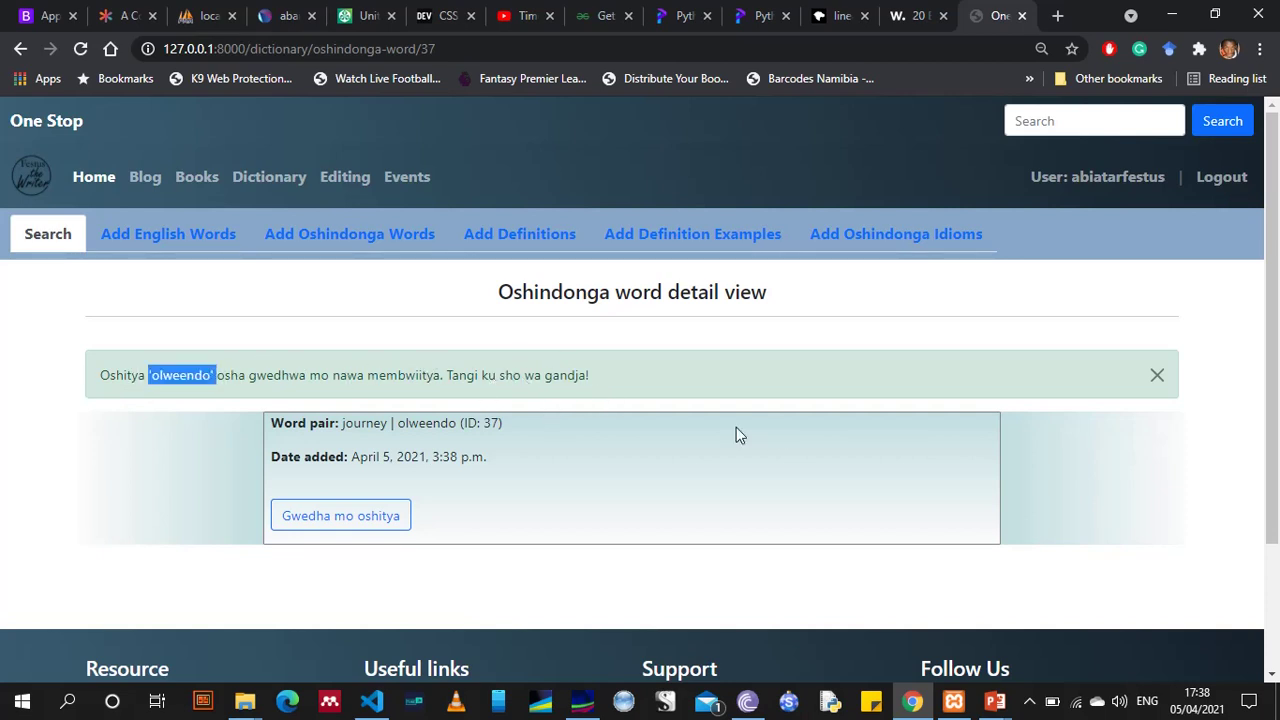
{"action": "left_click", "coordinate": [337, 519]}
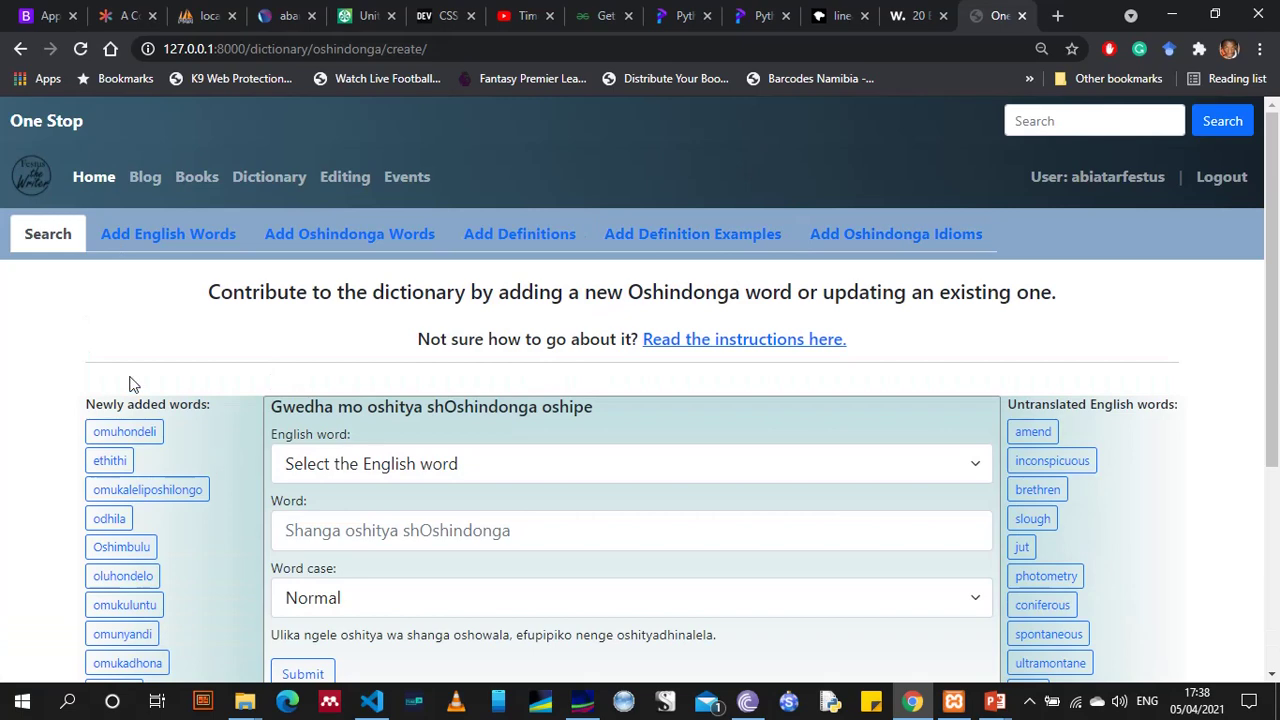
Open the dictionary's word search page and view the available search languages and the previously searched words
{"action": "left_click", "coordinate": [33, 243]}
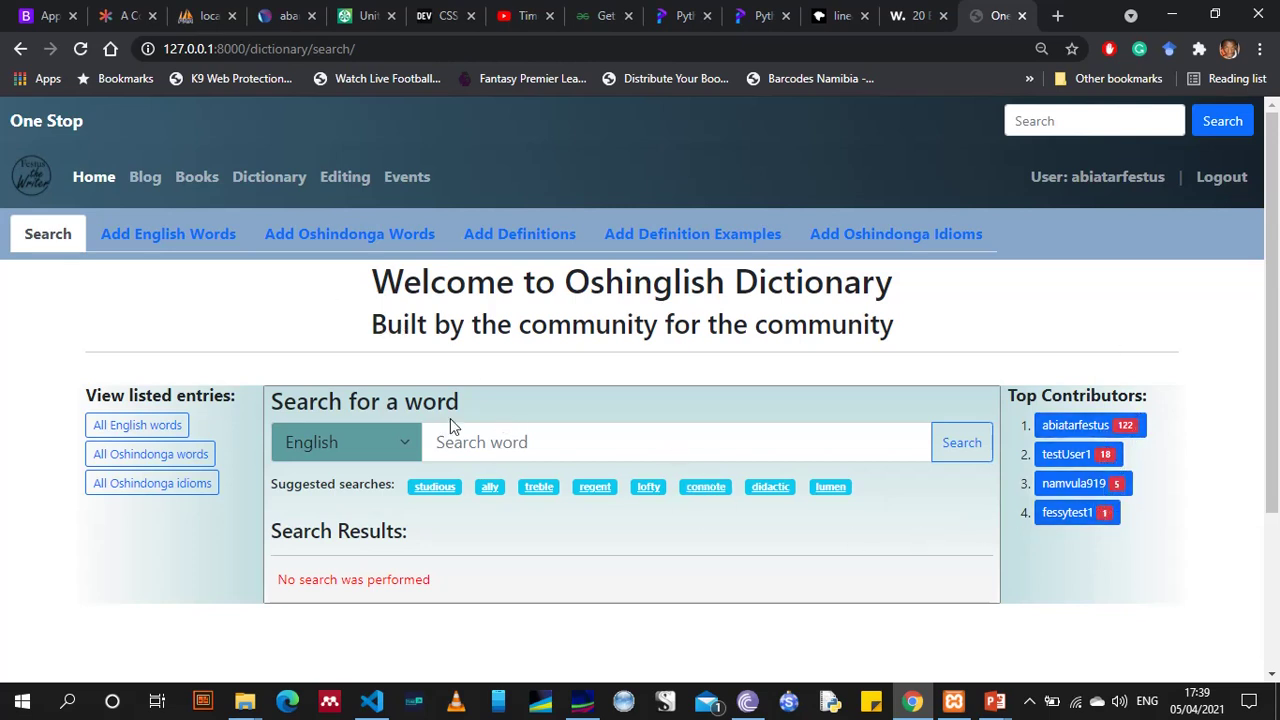
{"action": "scroll", "coordinate": [476, 448], "scroll_direction": "down", "scroll_amount": 1}
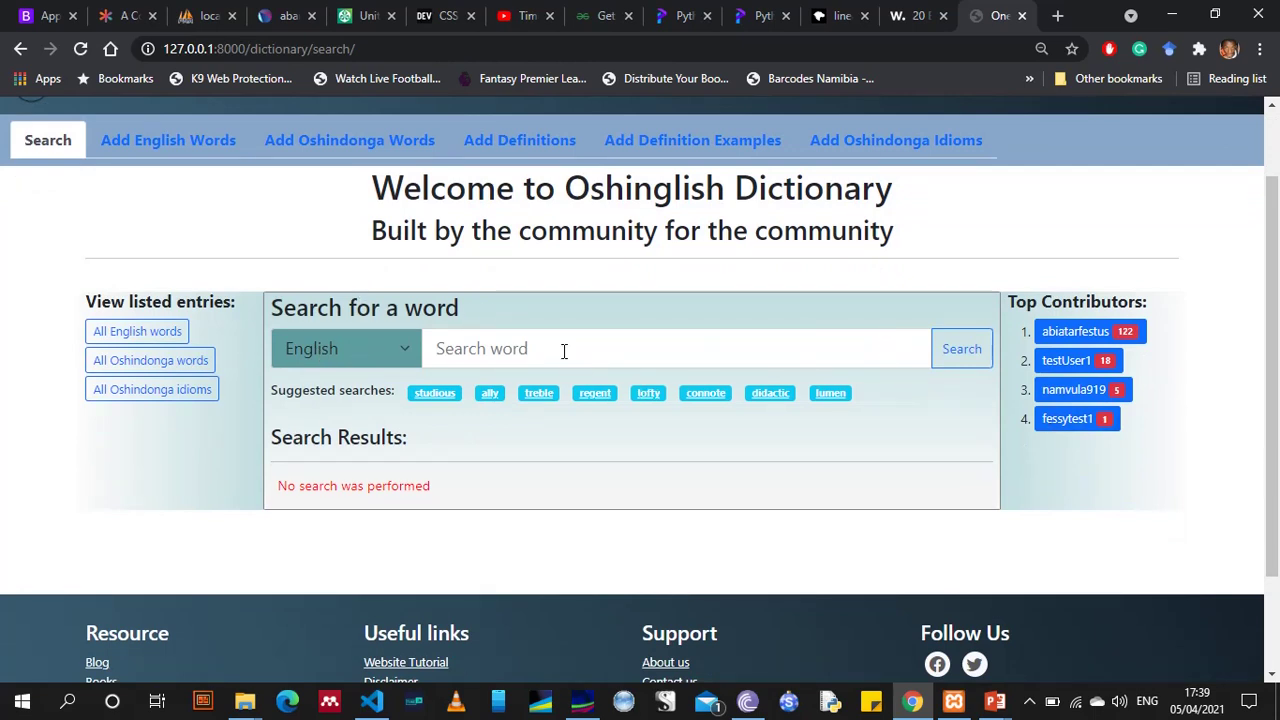
{"action": "left_click", "coordinate": [398, 347]}
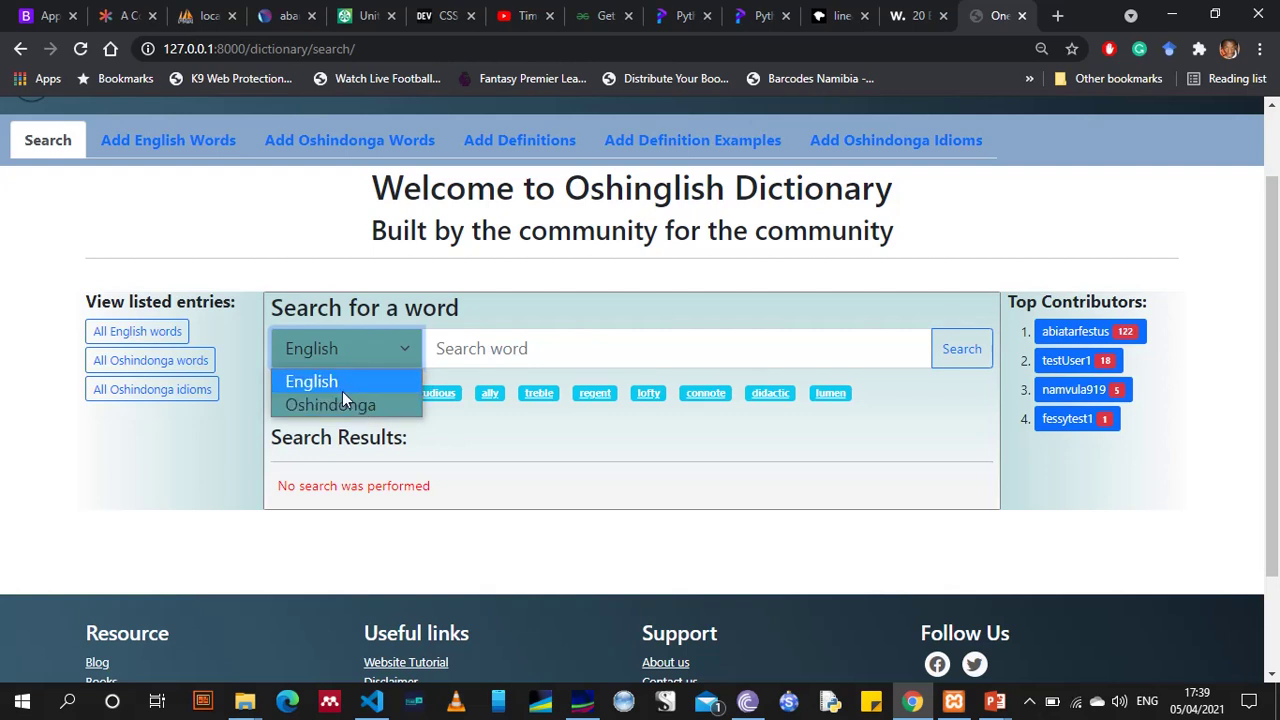
{"action": "left_click", "coordinate": [526, 347]}
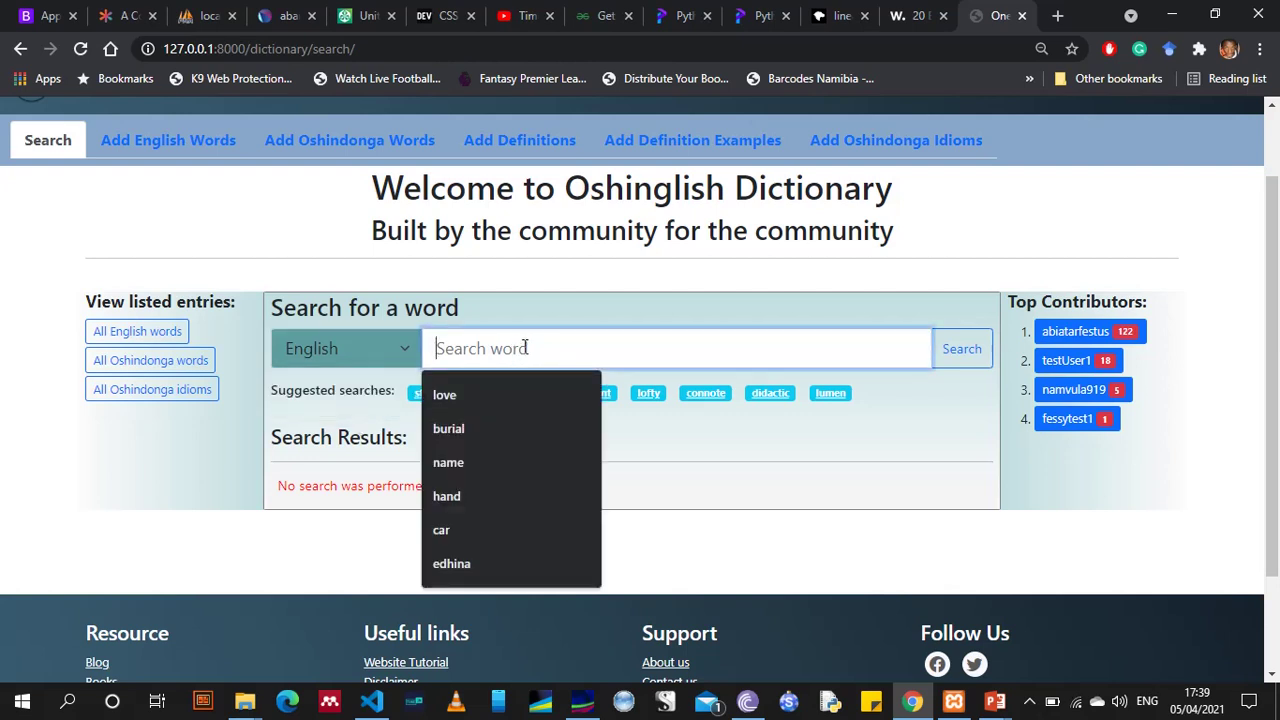
{"action": "left_click", "coordinate": [297, 415]}
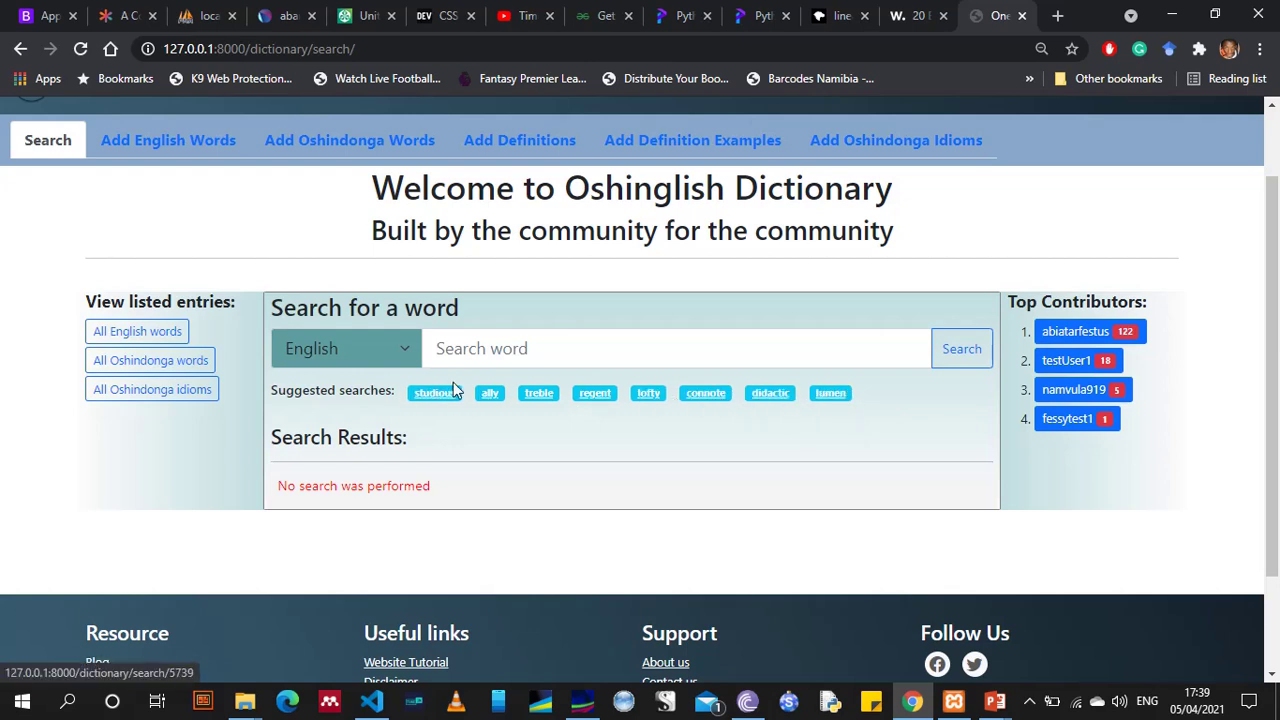
Look up the suggested word "treble" and highlight the translation message in its search results
{"action": "left_click", "coordinate": [538, 395]}
{"action": "scroll", "coordinate": [429, 347], "scroll_direction": "down", "scroll_amount": 5}
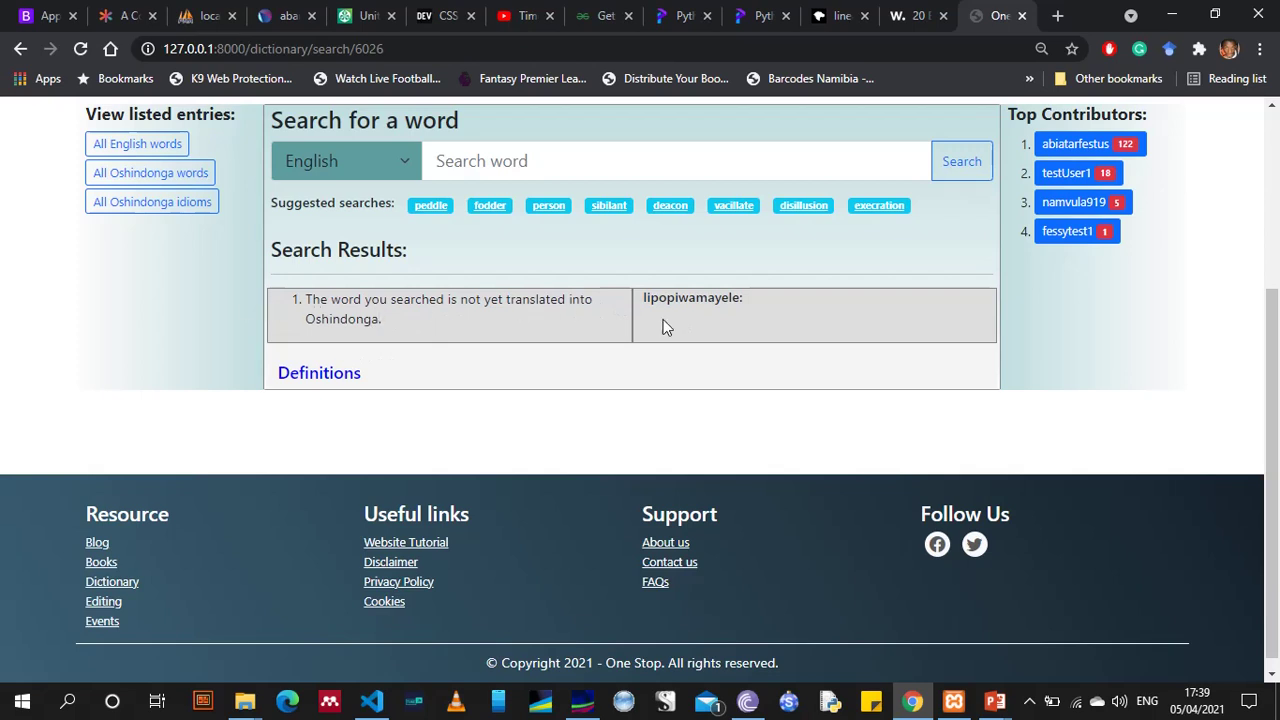
{"action": "left_click_drag", "start_coordinate": [312, 299], "coordinate": [560, 328]}
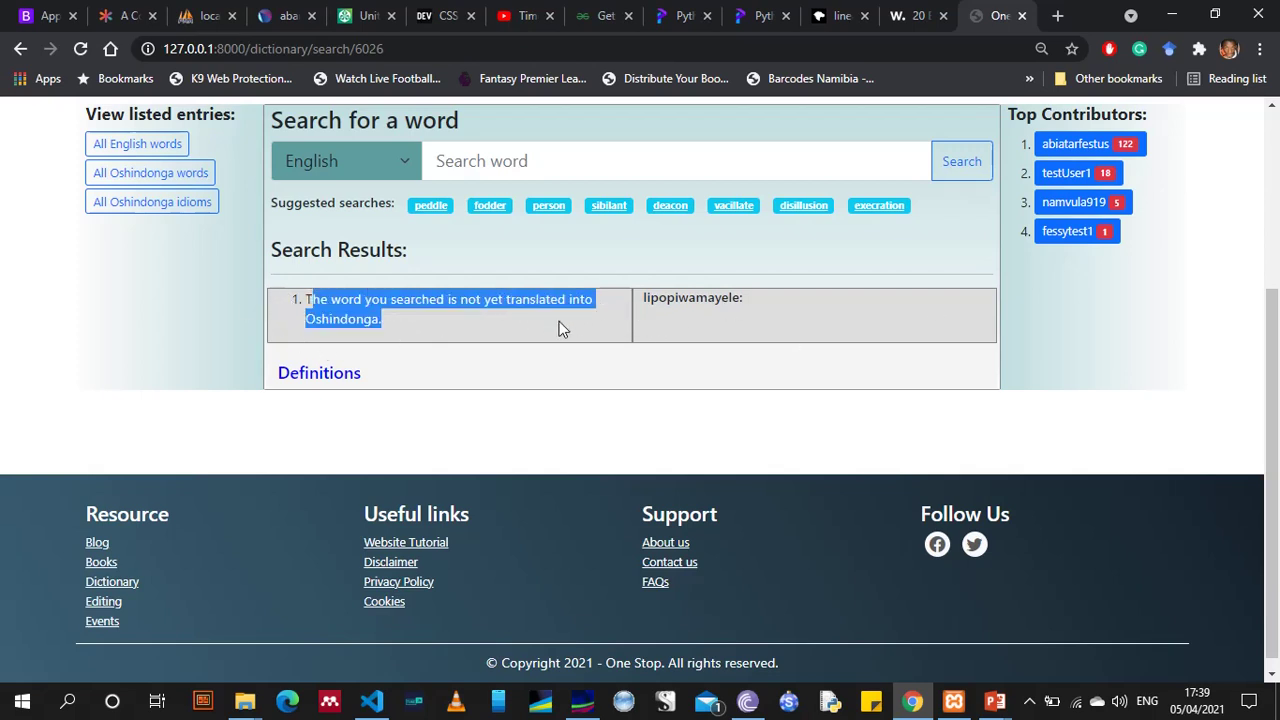
{"action": "left_click", "coordinate": [395, 323]}
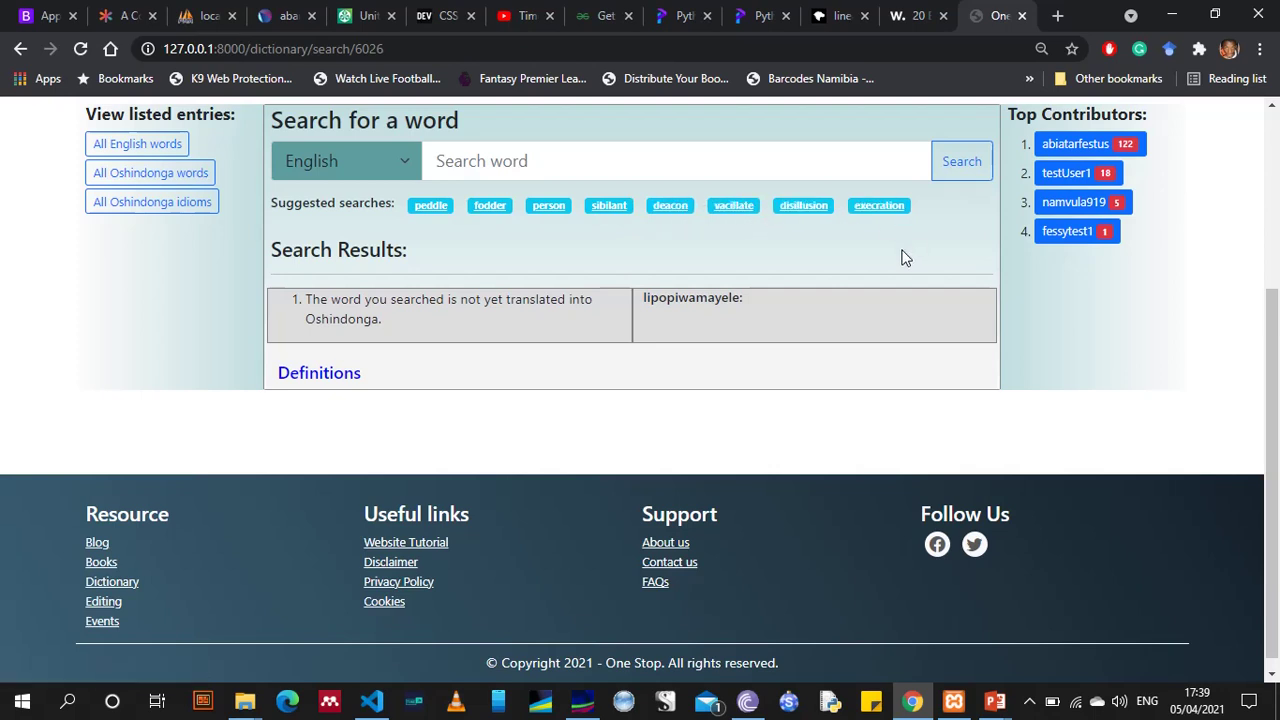
Look up the suggested word "person" and view its Oshindonga translation and definitions
{"action": "scroll", "coordinate": [832, 266], "scroll_direction": "up", "scroll_amount": 1}
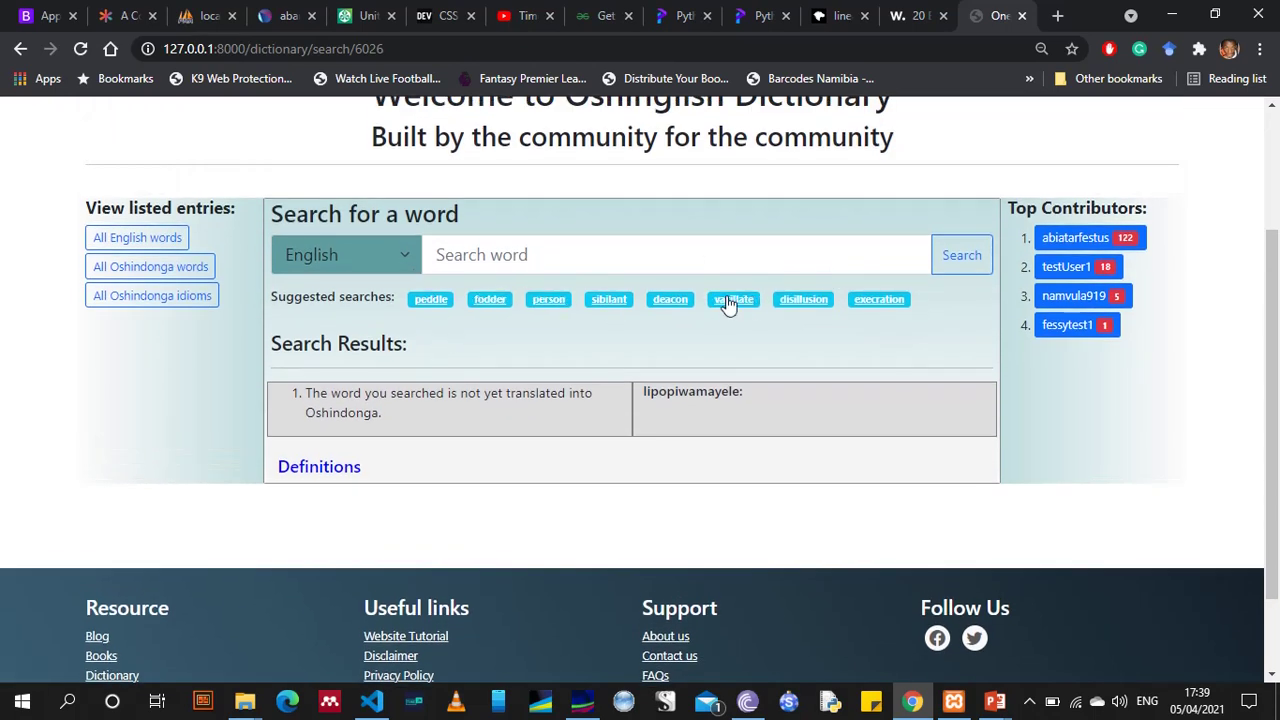
{"action": "left_click", "coordinate": [548, 300]}
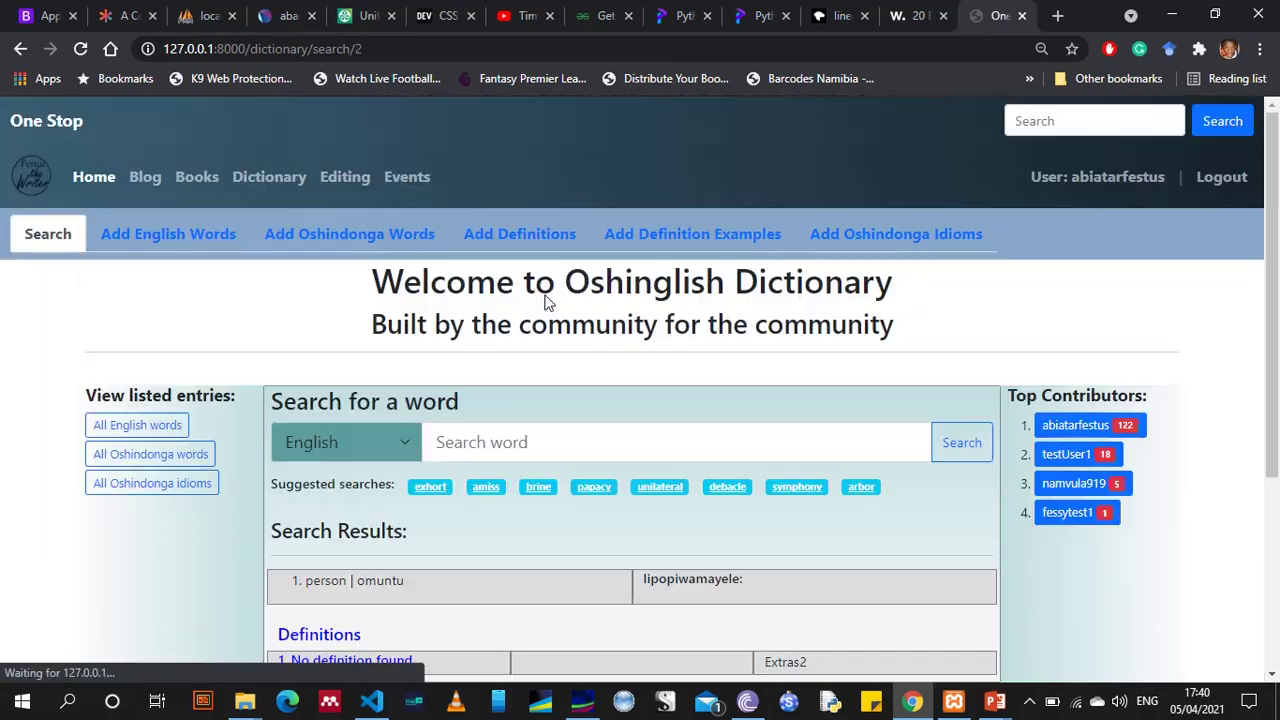
{"action": "scroll", "coordinate": [385, 414], "scroll_direction": "down", "scroll_amount": 3}
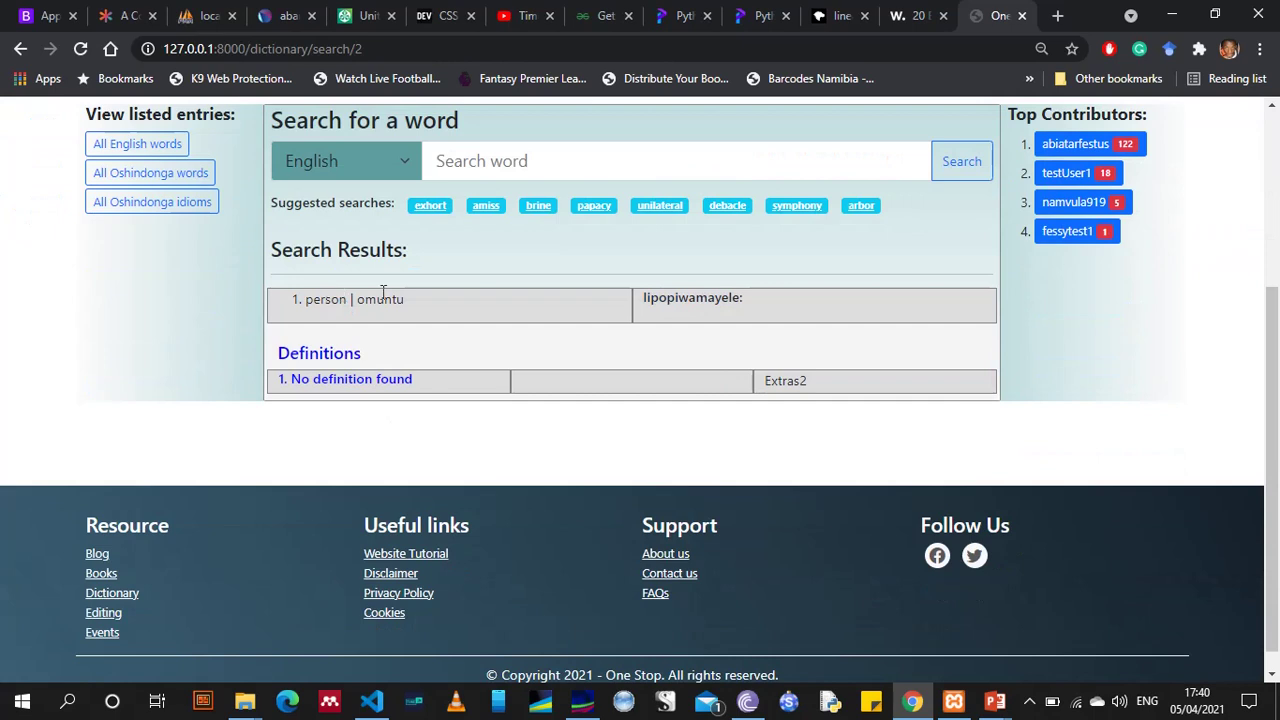
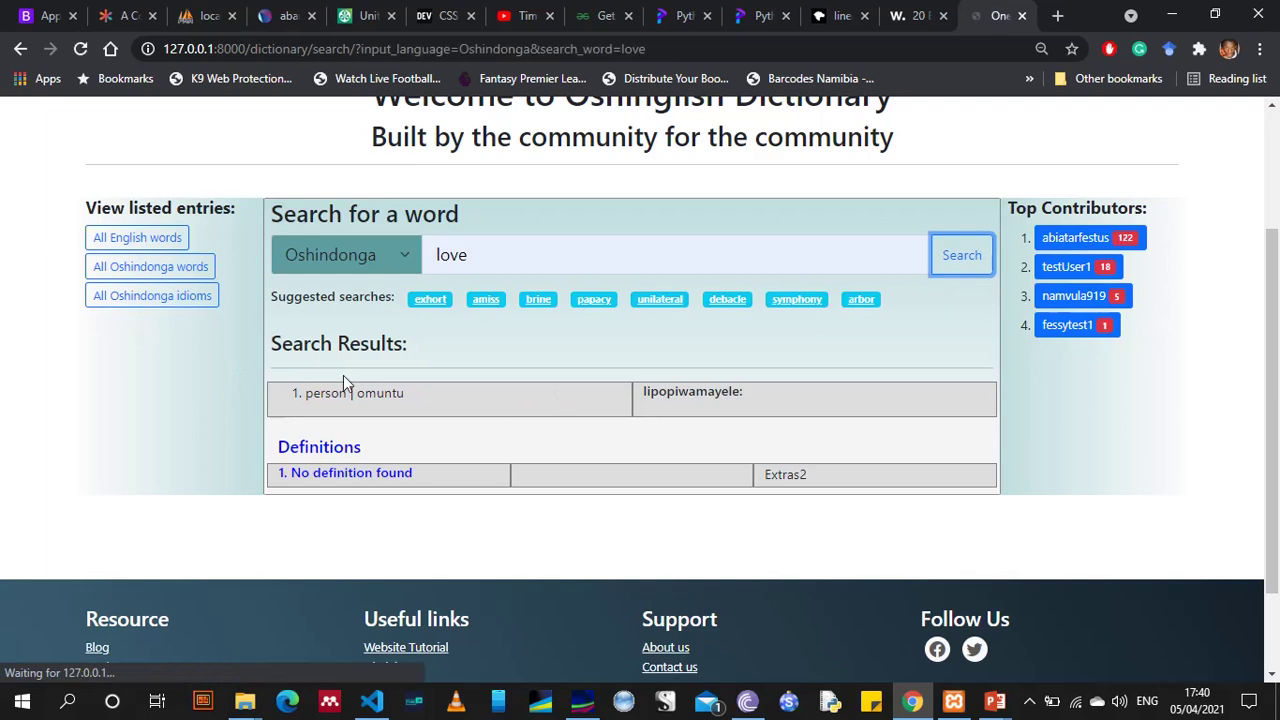
Highlight "shi wa kongo ina shi monika." in the results of the Oshindonga search for "love"
{"action": "scroll", "coordinate": [453, 410], "scroll_direction": "down", "scroll_amount": 2}
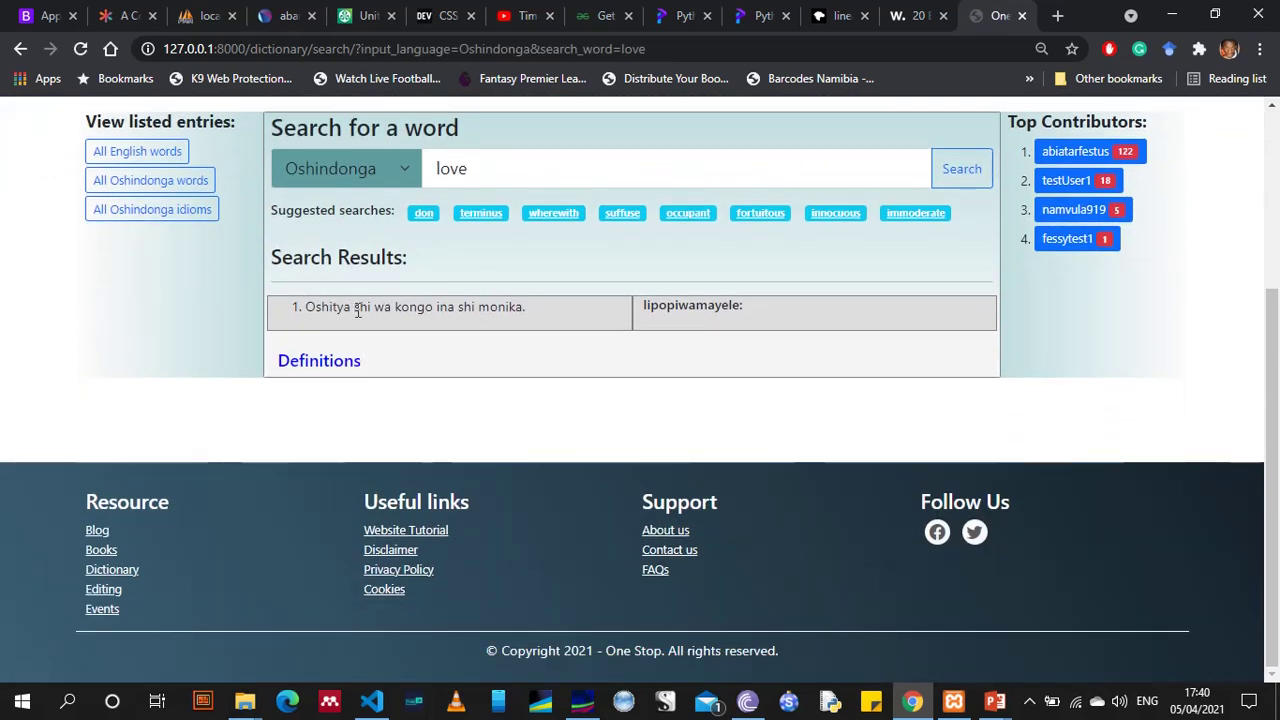
{"action": "left_click_drag", "start_coordinate": [354, 307], "coordinate": [531, 307]}
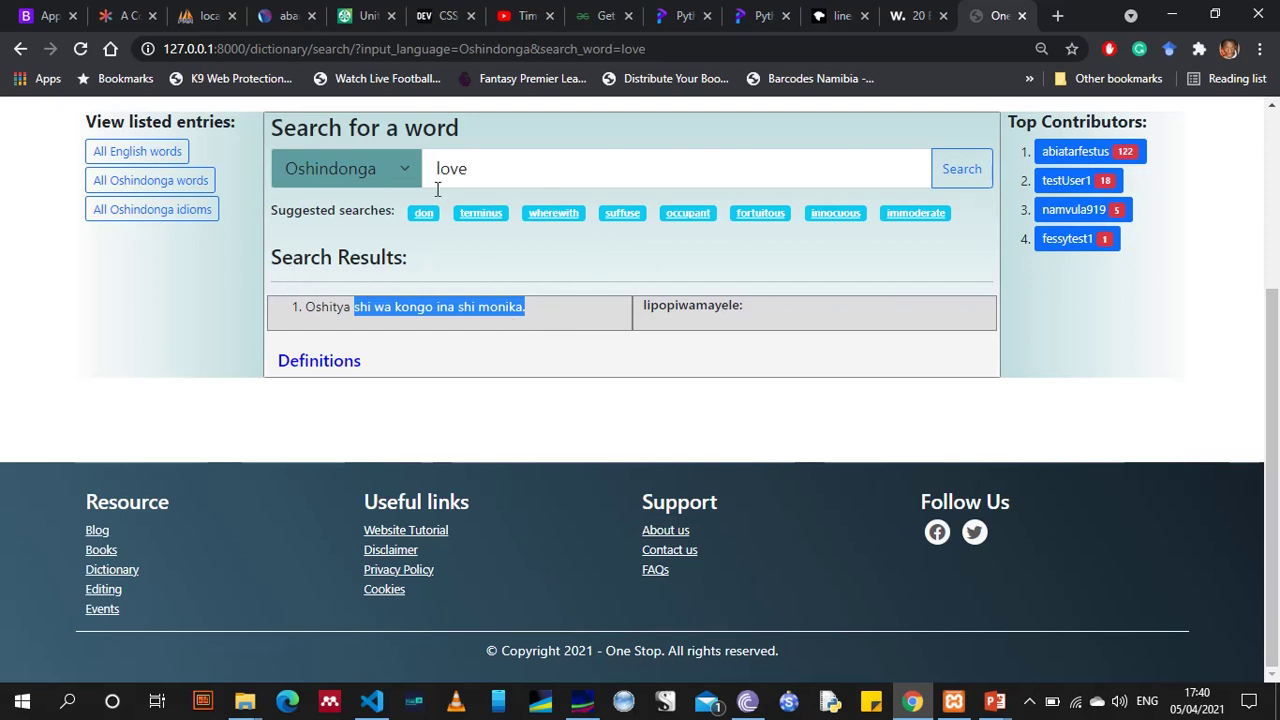
Replace the search word with "ohole", set the search language to Oshindonga and run the search
{"action": "left_click", "coordinate": [399, 167]}
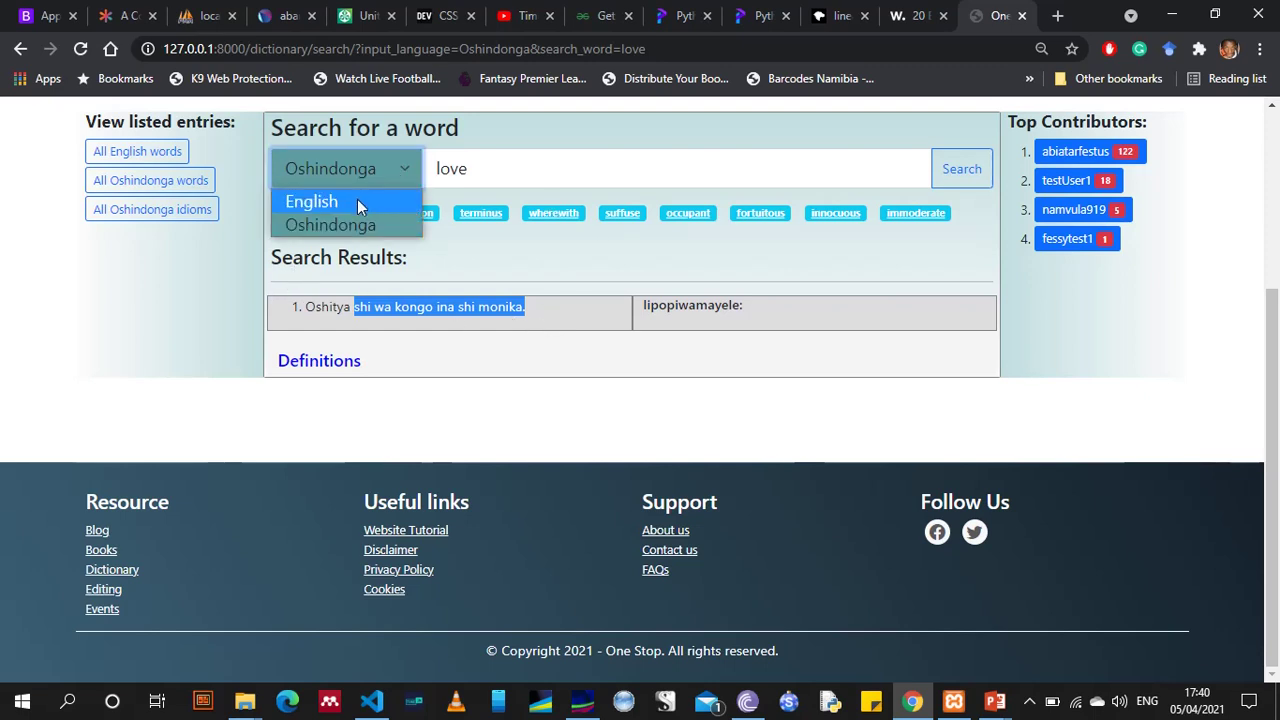
{"action": "left_click", "coordinate": [357, 199]}
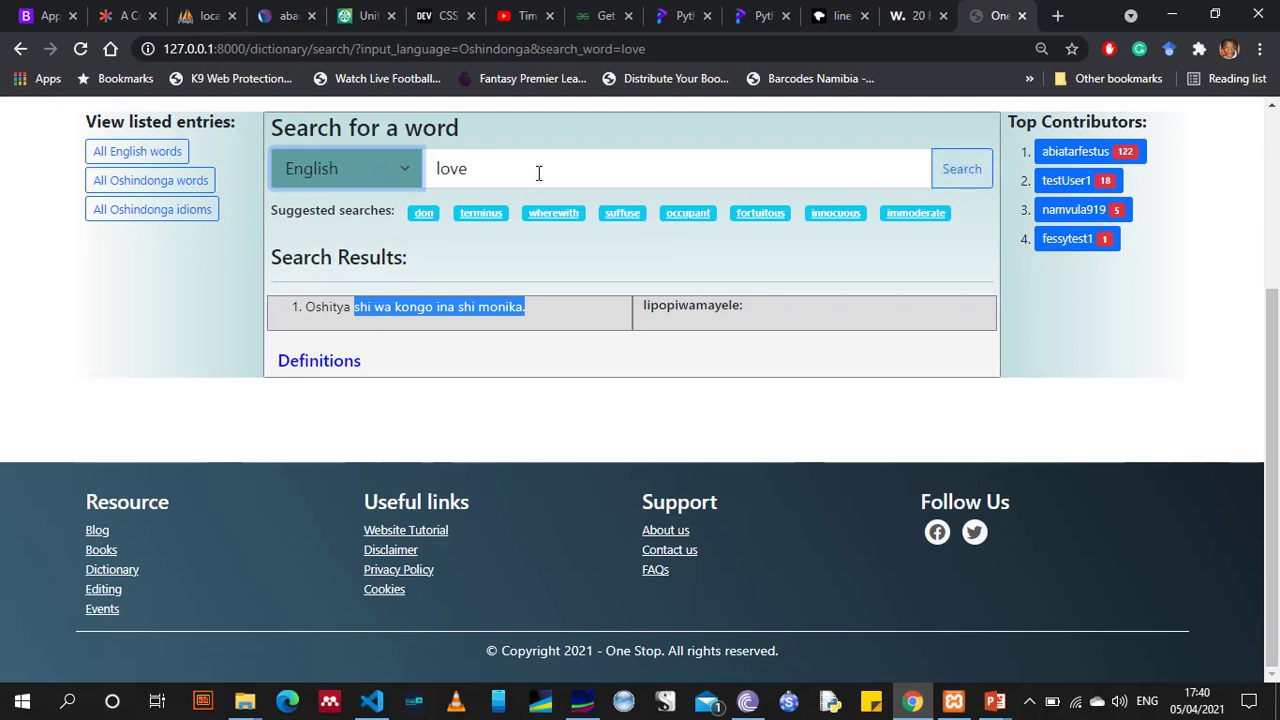
{"action": "left_click_drag", "start_coordinate": [538, 173], "coordinate": [406, 154]}
{"action": "type", "text": "on"}
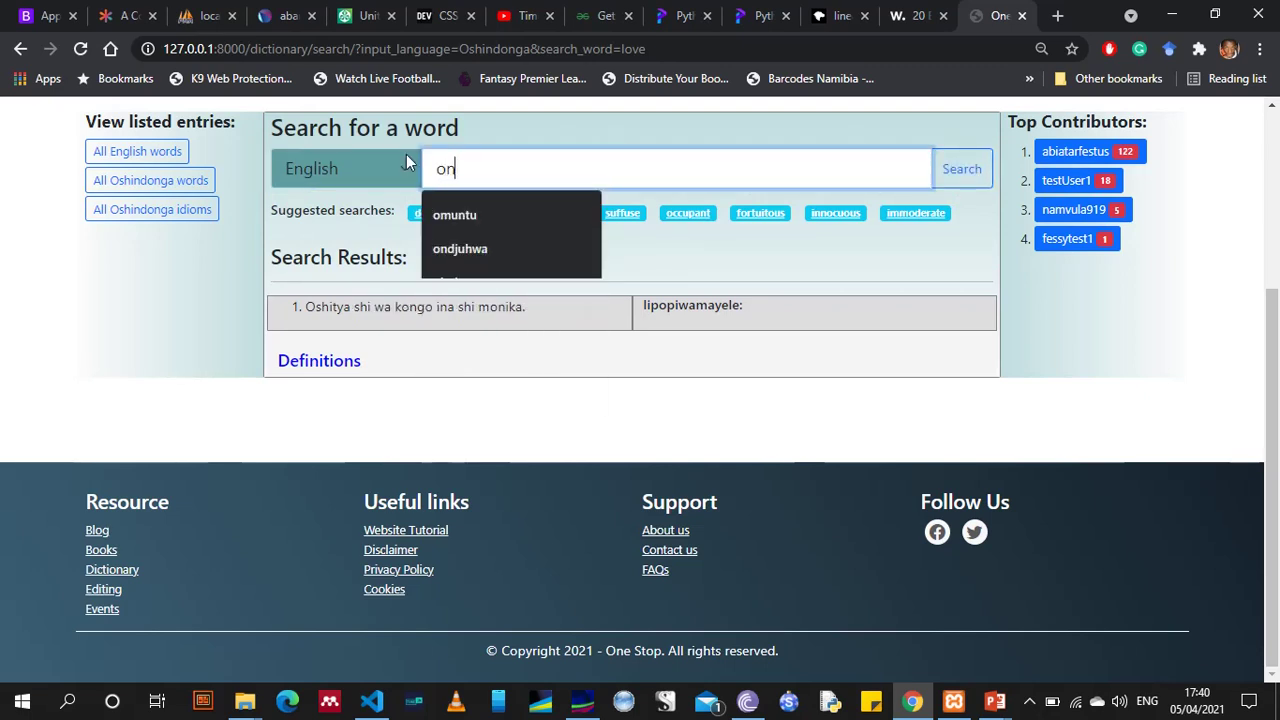
{"action": "key", "text": "BackSpace"}
{"action": "type", "text": "hole"}
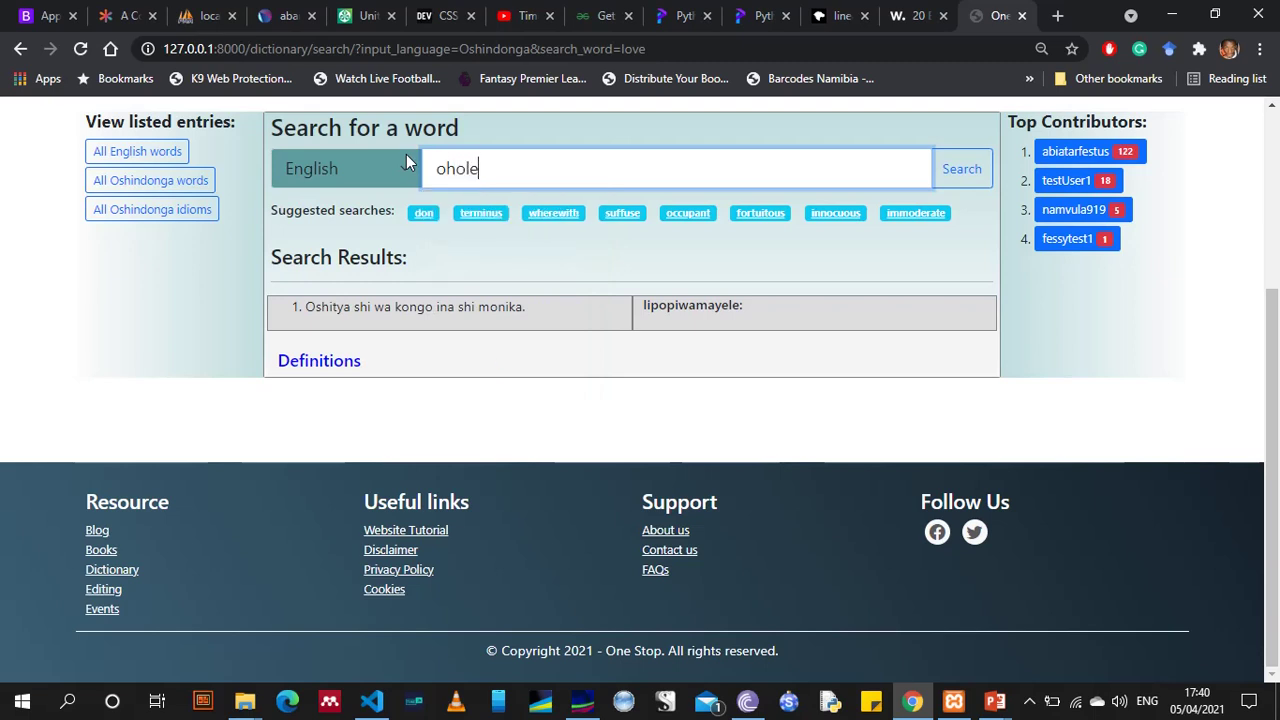
{"action": "left_click", "coordinate": [356, 172]}
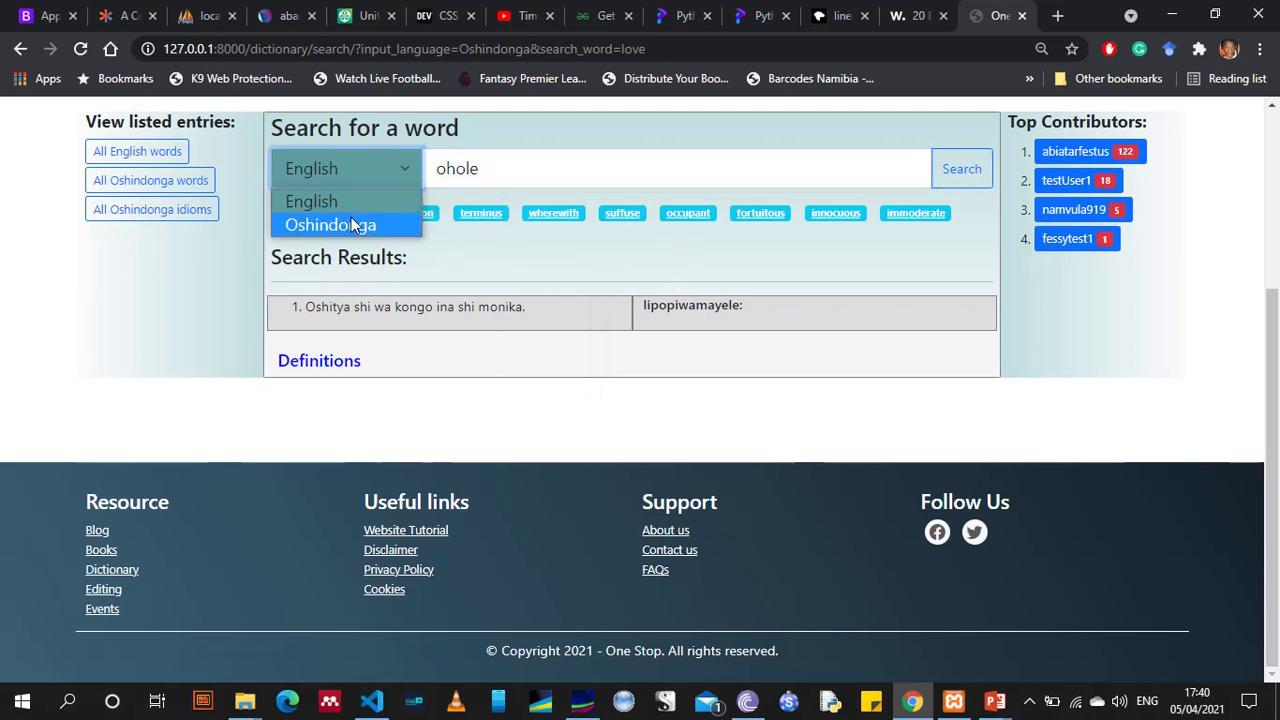
{"action": "left_click", "coordinate": [346, 229]}
{"action": "left_click", "coordinate": [961, 169]}
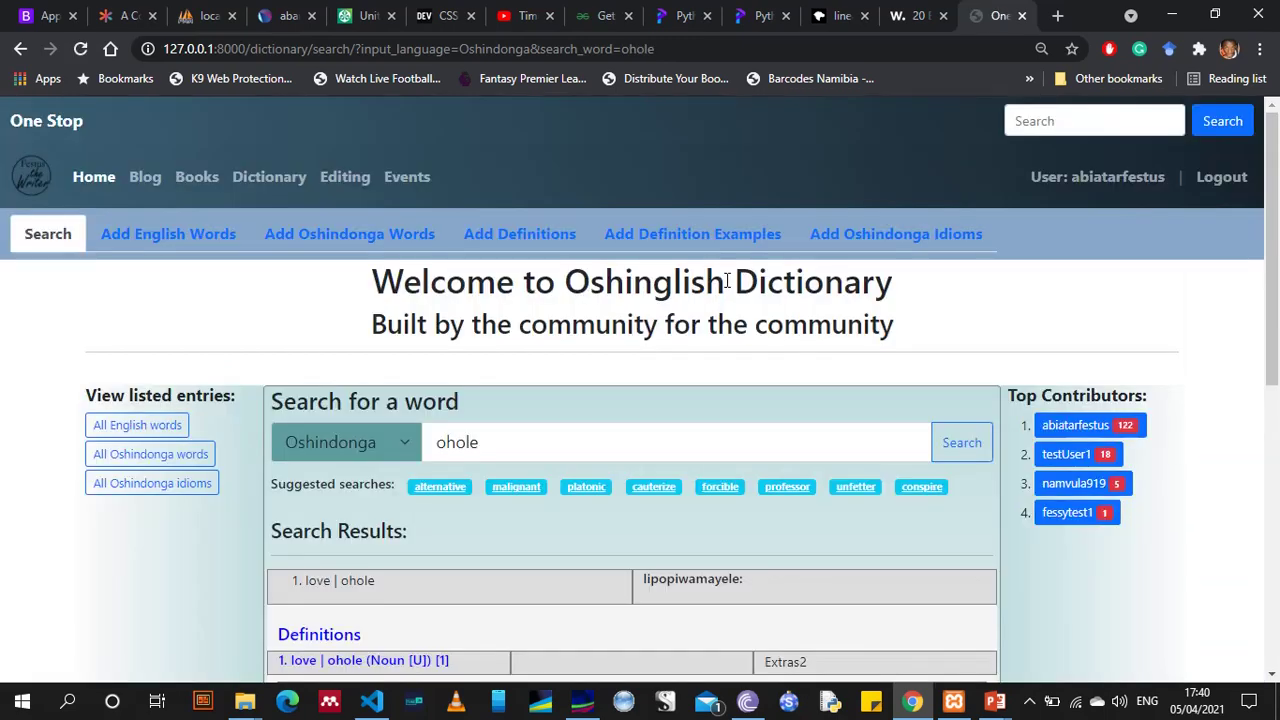
Examine the translation, the English and Oshindonga definitions and the usage examples found for "ohole"
{"action": "scroll", "coordinate": [518, 373], "scroll_direction": "down", "scroll_amount": 4}
{"action": "scroll", "coordinate": [518, 373], "scroll_direction": "down", "scroll_amount": 2}
{"action": "scroll", "coordinate": [380, 171], "scroll_direction": "up", "scroll_amount": 2}
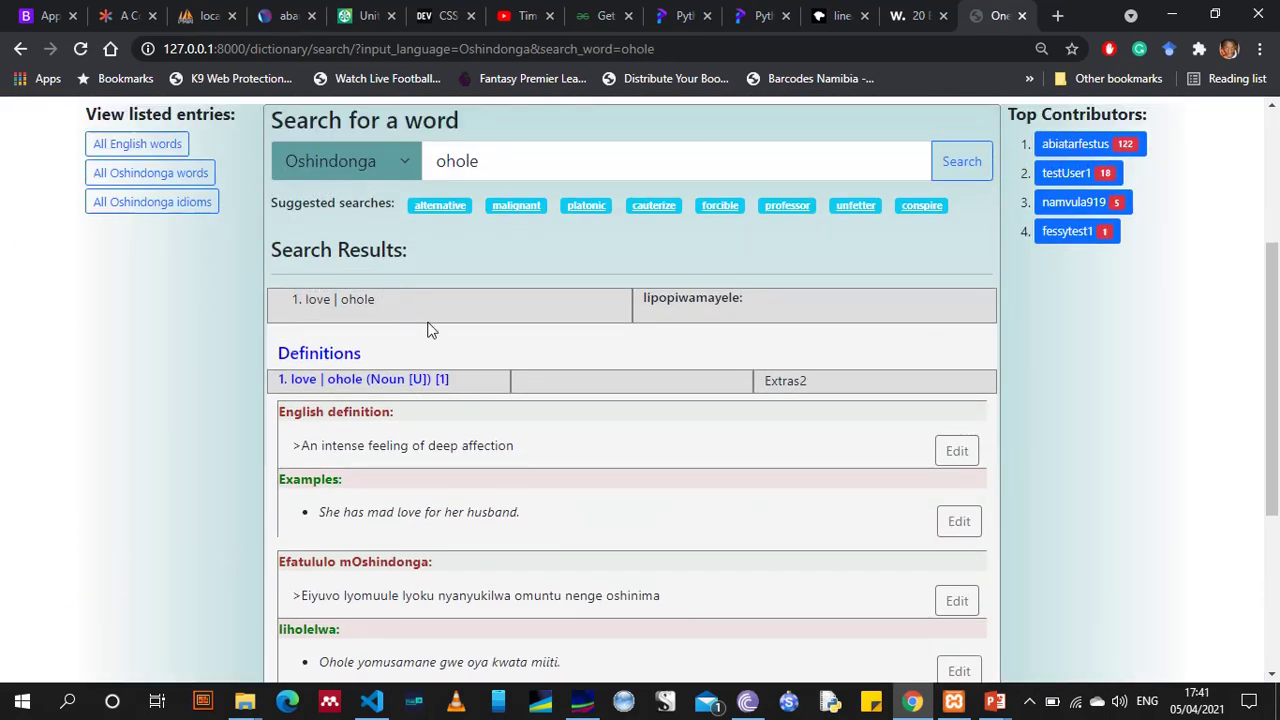
{"action": "scroll", "coordinate": [517, 364], "scroll_direction": "down", "scroll_amount": 1}
{"action": "scroll", "coordinate": [517, 362], "scroll_direction": "down", "scroll_amount": 3}
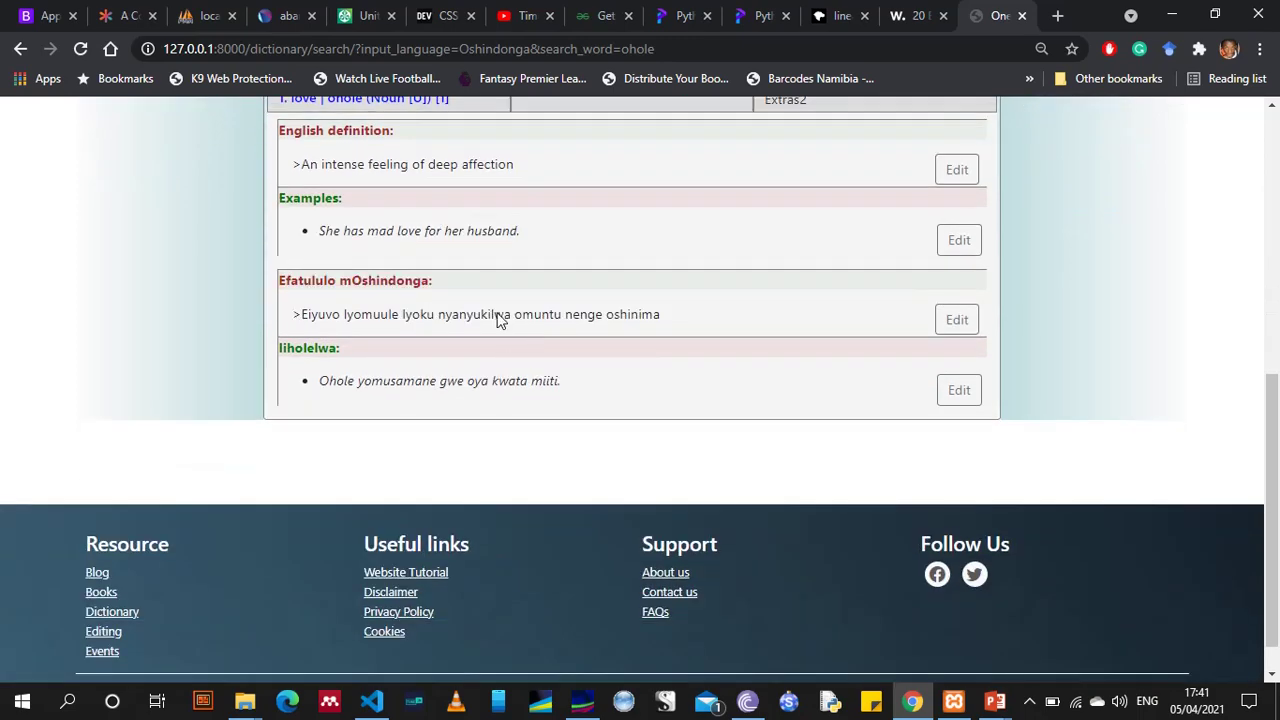
{"action": "scroll", "coordinate": [660, 280], "scroll_direction": "up", "scroll_amount": 5}
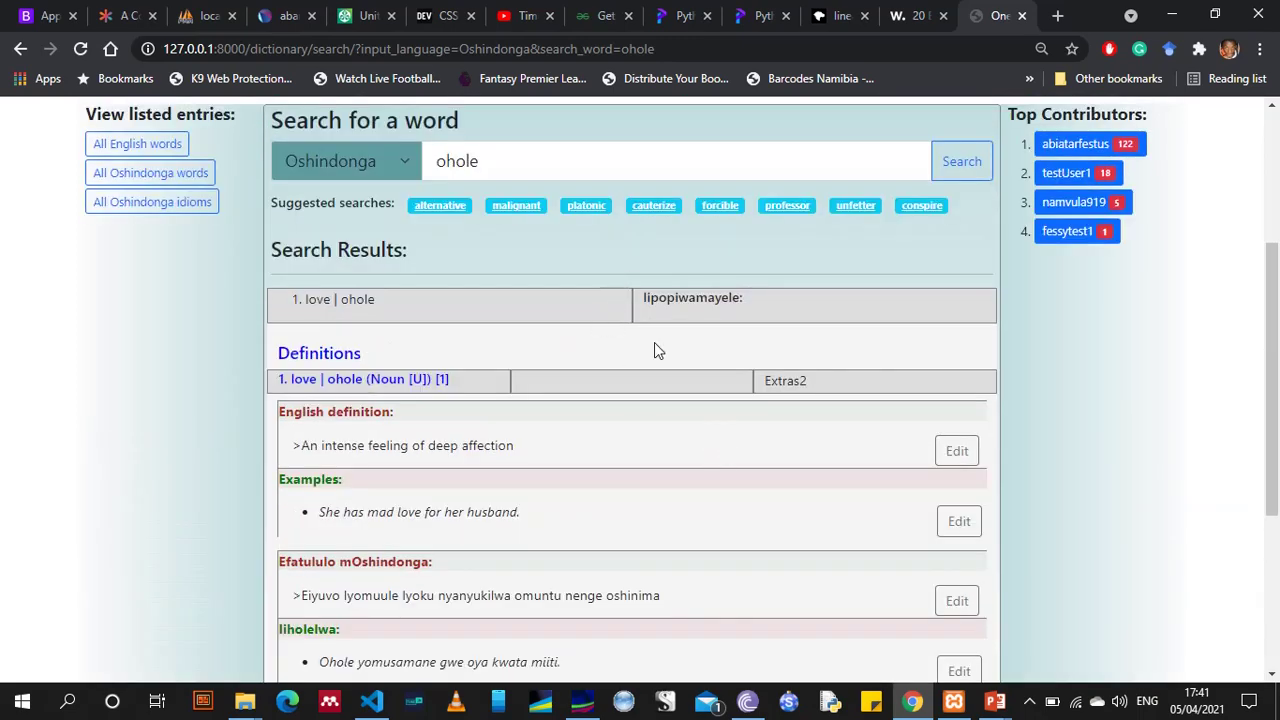
{"action": "scroll", "coordinate": [654, 345], "scroll_direction": "down", "scroll_amount": 5}
{"action": "scroll", "coordinate": [553, 330], "scroll_direction": "up", "scroll_amount": 6}
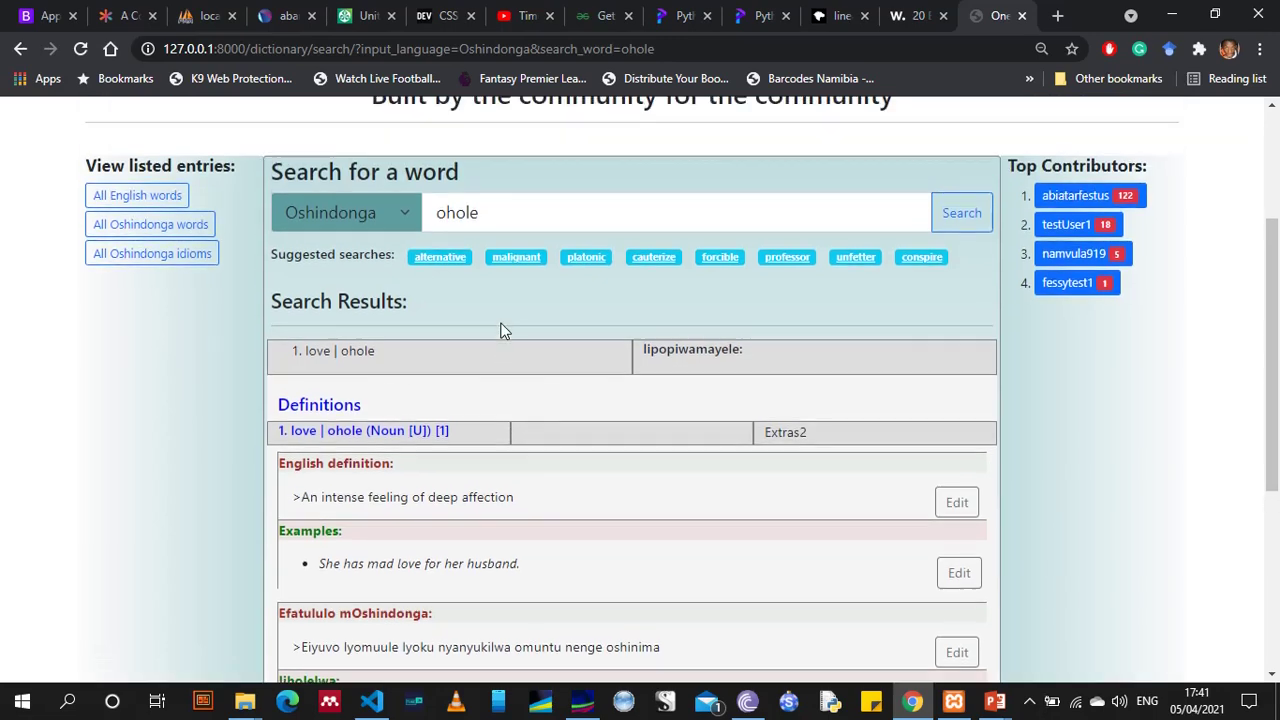
{"action": "scroll", "coordinate": [502, 310], "scroll_direction": "down", "scroll_amount": 3}
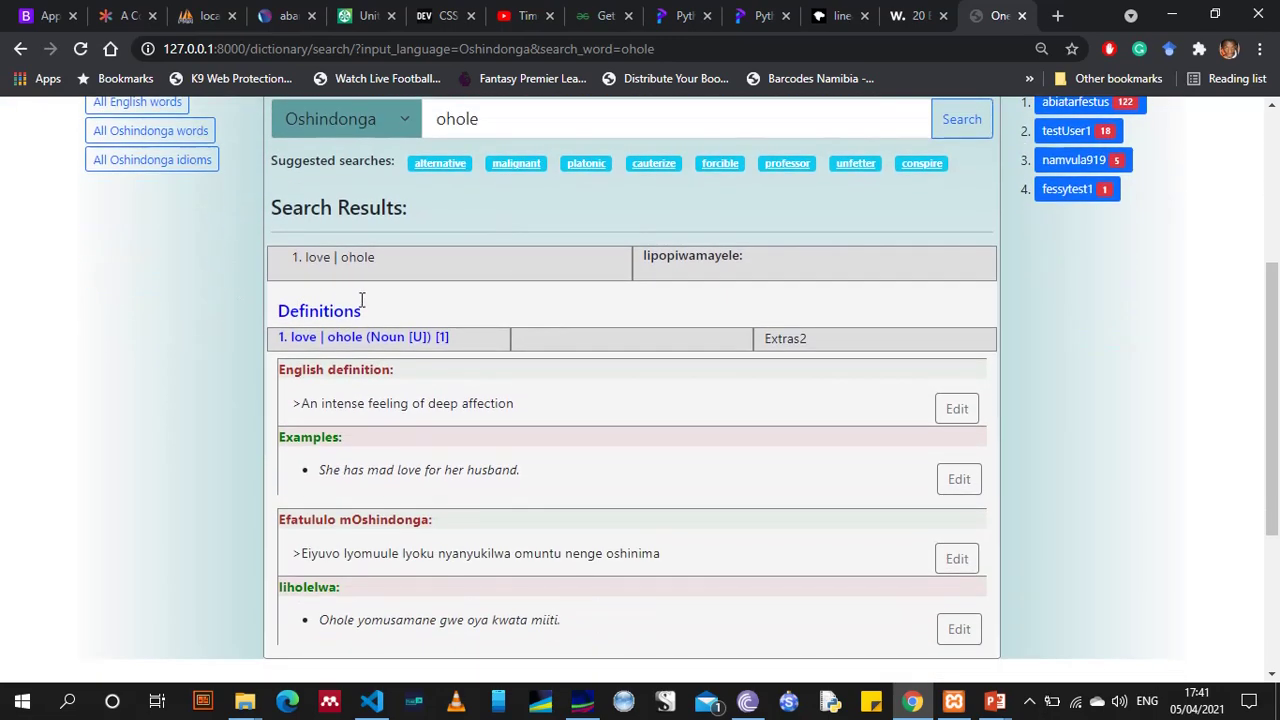
{"action": "scroll", "coordinate": [478, 302], "scroll_direction": "down", "scroll_amount": 1}
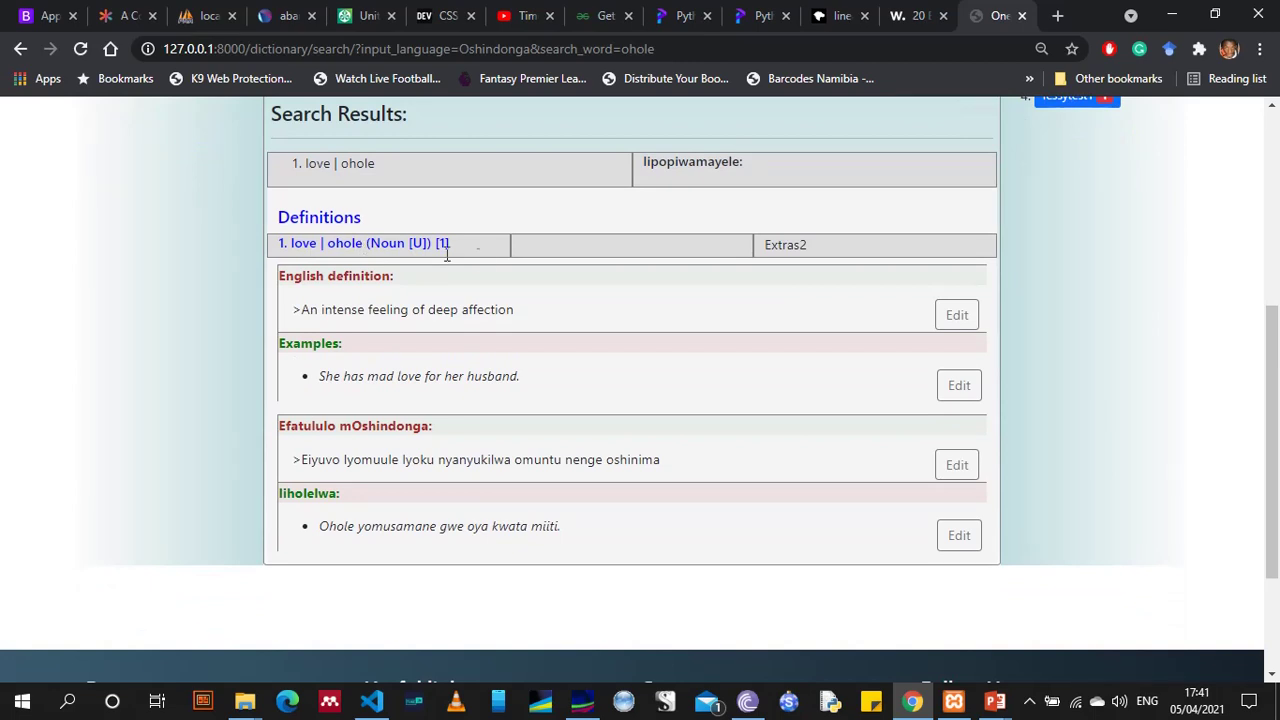
{"action": "scroll", "coordinate": [447, 255], "scroll_direction": "up", "scroll_amount": 3}
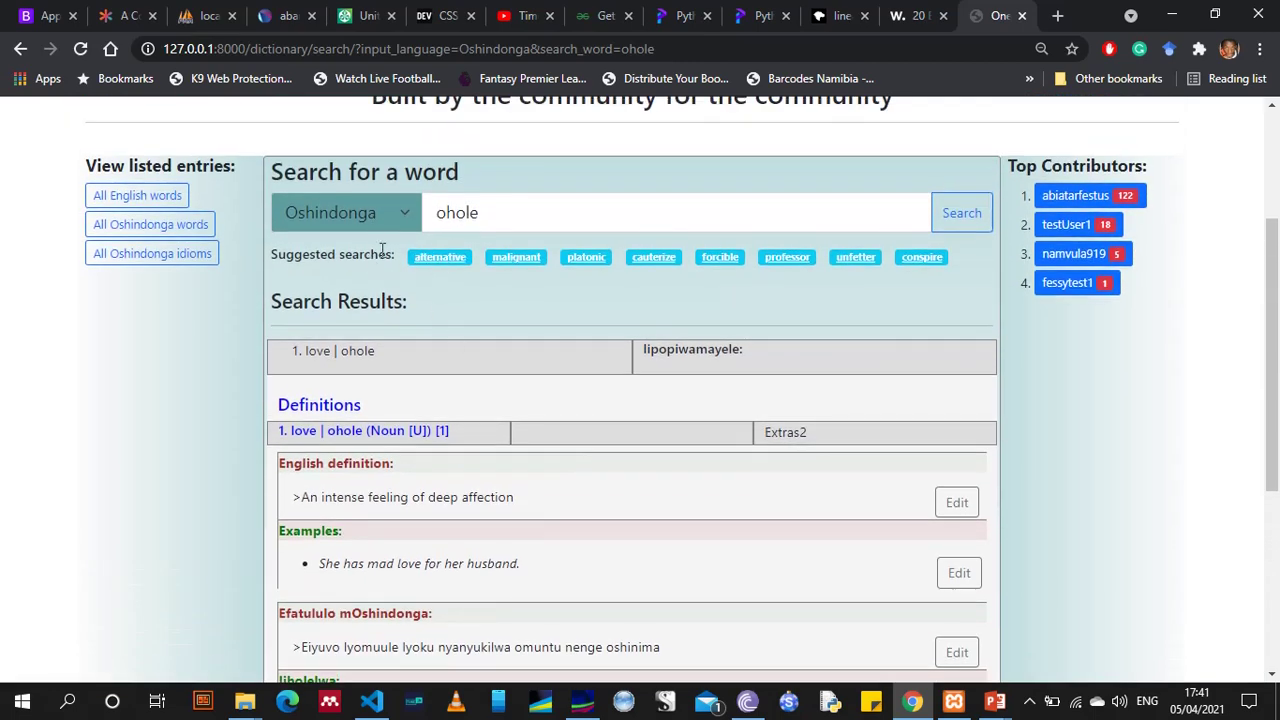
Search for "love" with English as the language and read through its translations, tenses, definitions and examples
{"action": "left_click_drag", "start_coordinate": [486, 209], "coordinate": [420, 216]}
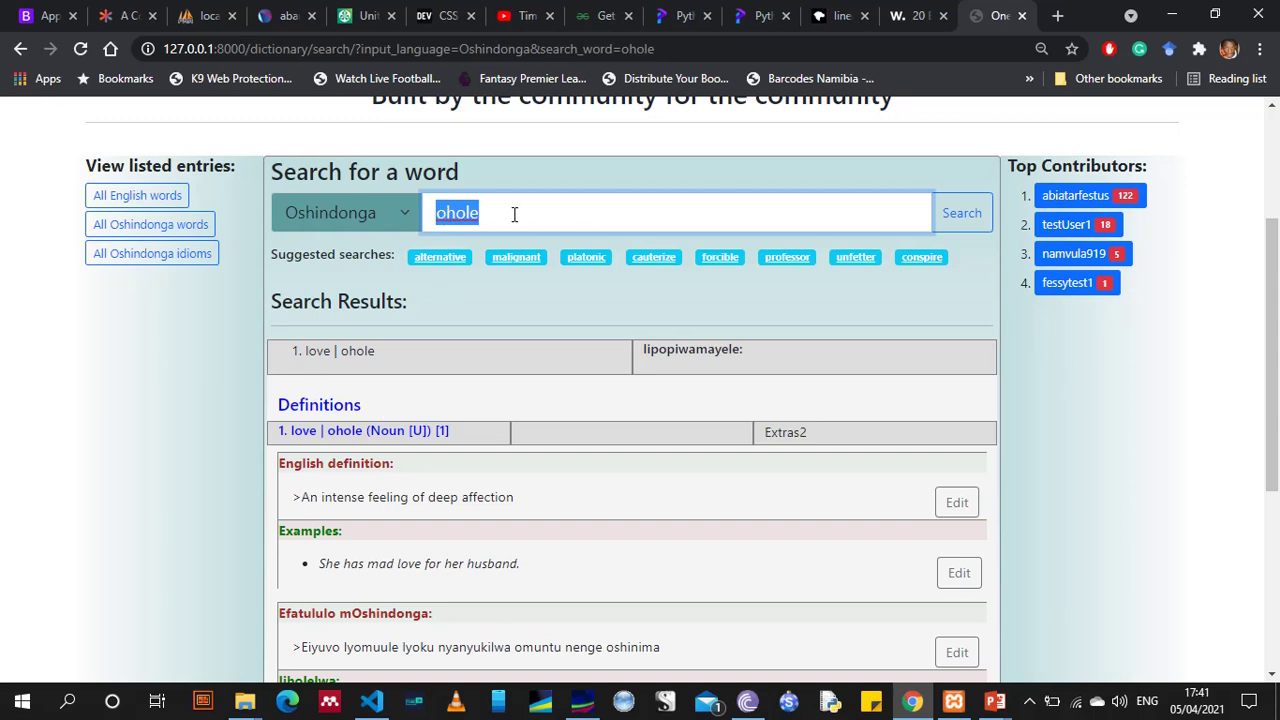
{"action": "type", "text": "love"}
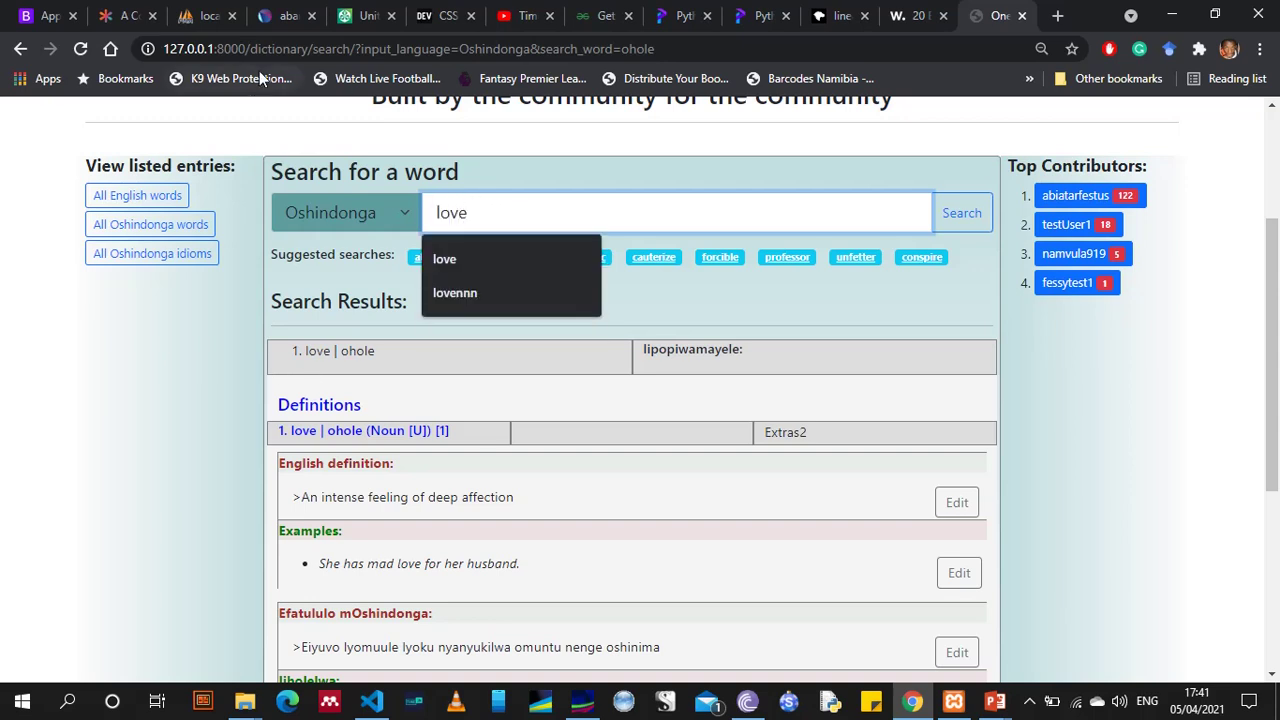
{"action": "left_click", "coordinate": [392, 204]}
{"action": "left_click", "coordinate": [360, 244]}
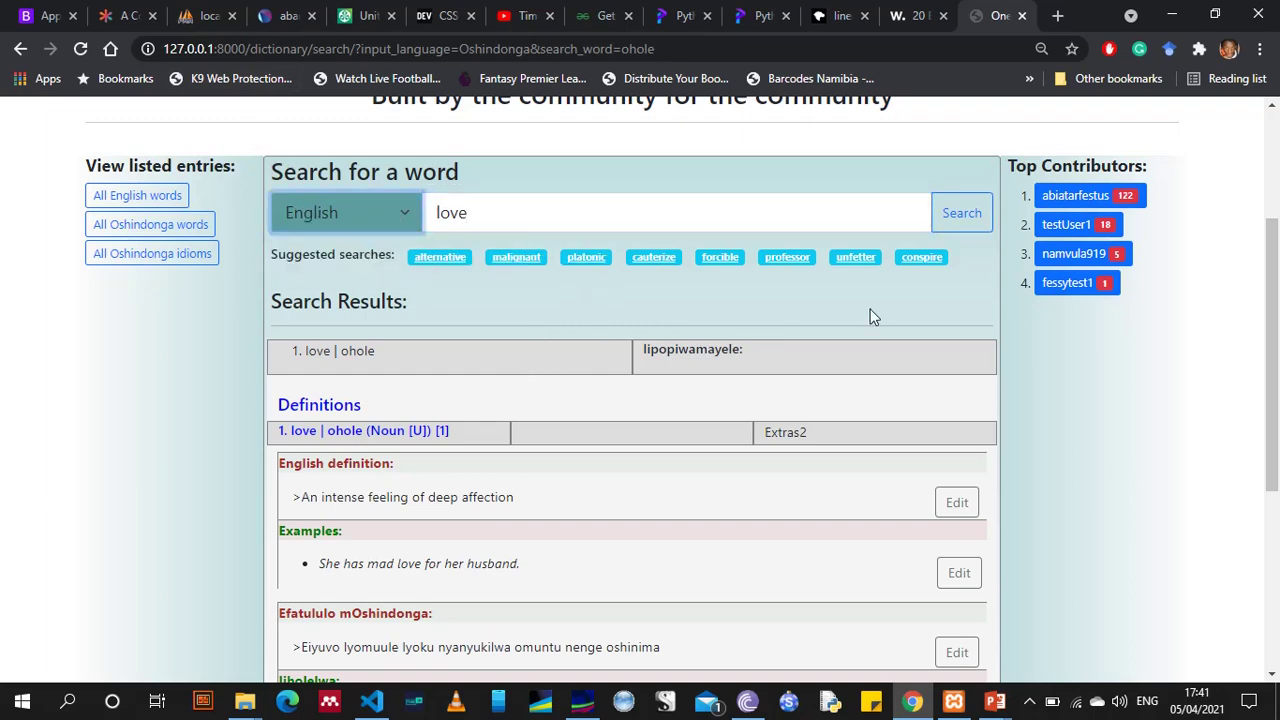
{"action": "left_click", "coordinate": [975, 212]}
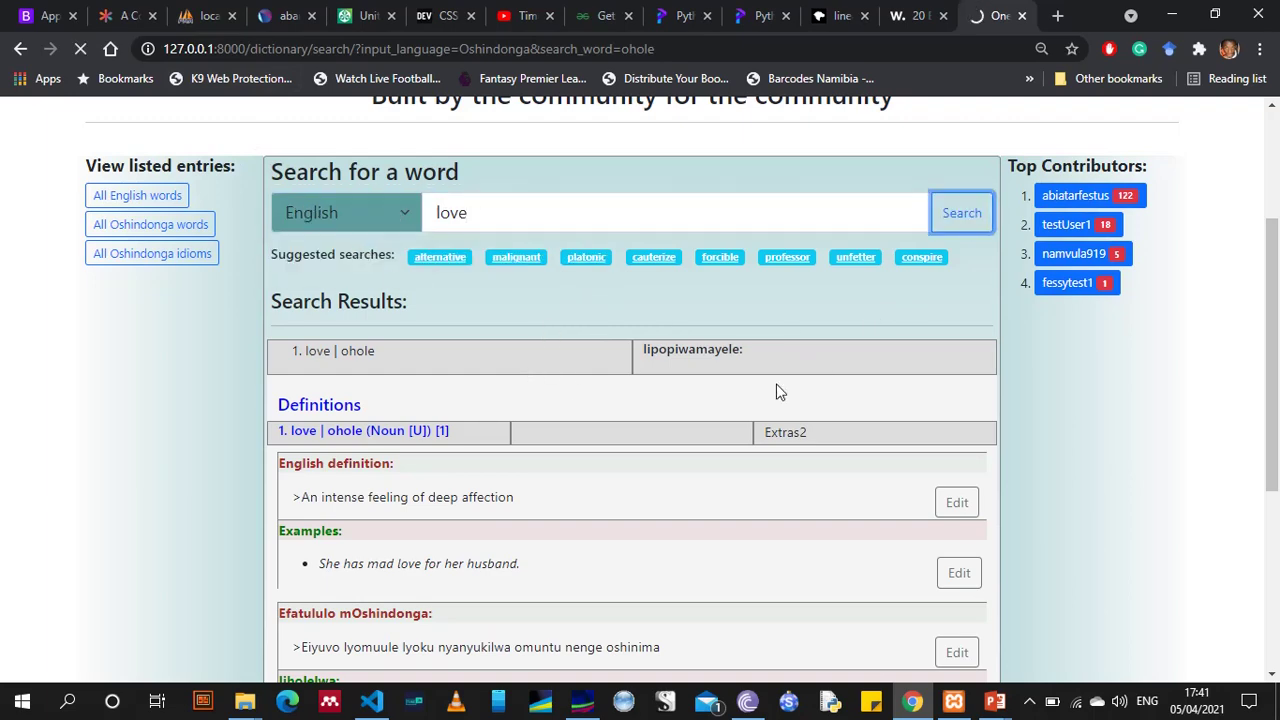
{"action": "scroll", "coordinate": [375, 427], "scroll_direction": "down", "scroll_amount": 3}
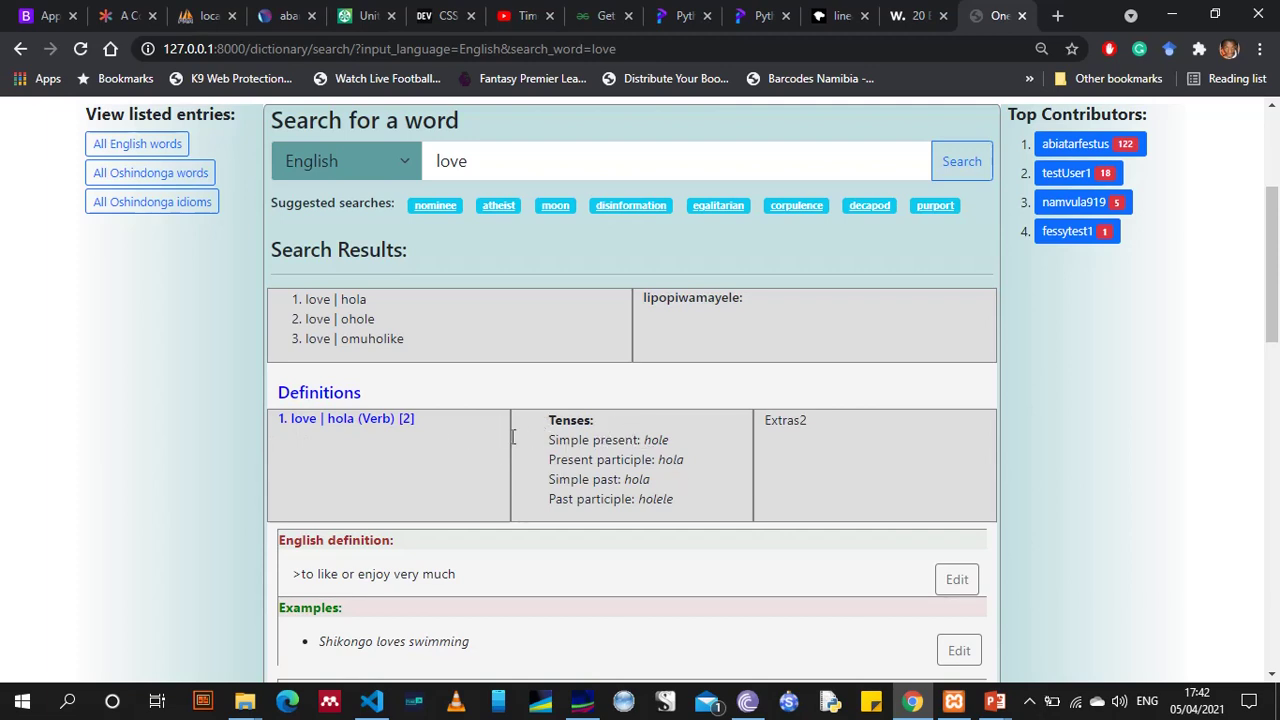
{"action": "scroll", "coordinate": [618, 422], "scroll_direction": "down", "scroll_amount": 1}
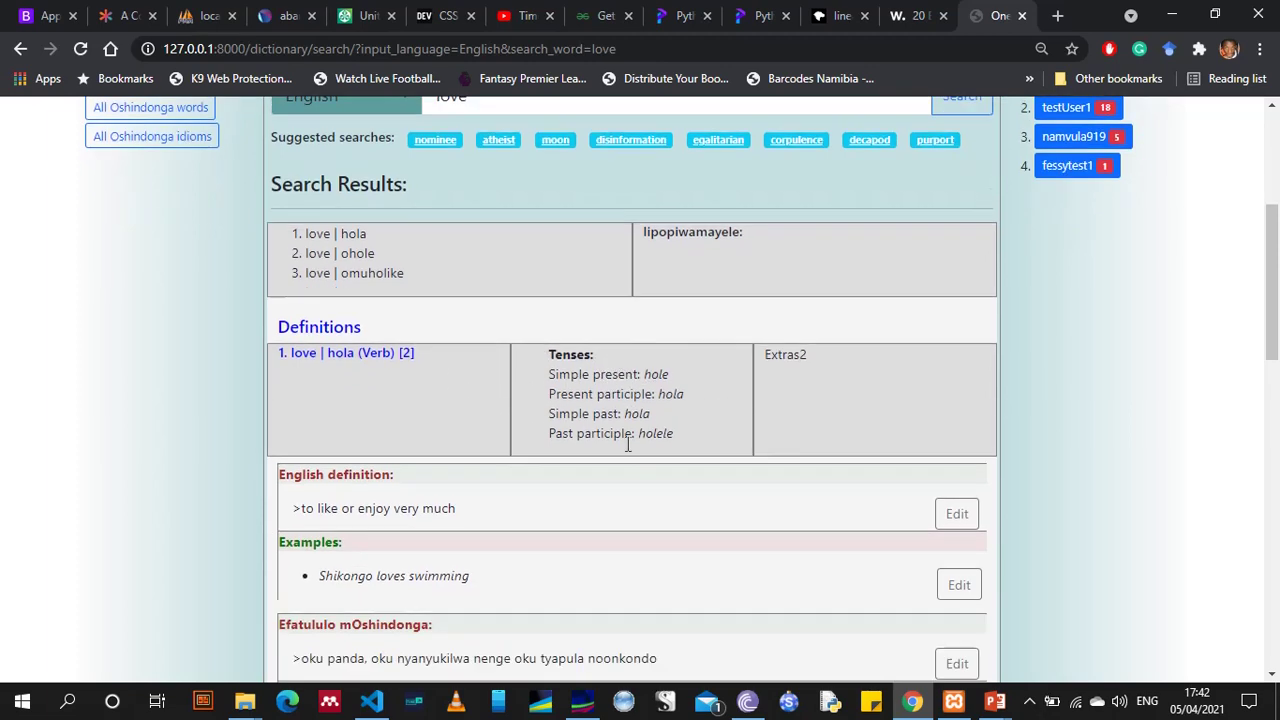
{"action": "scroll", "coordinate": [662, 360], "scroll_direction": "down", "scroll_amount": 2}
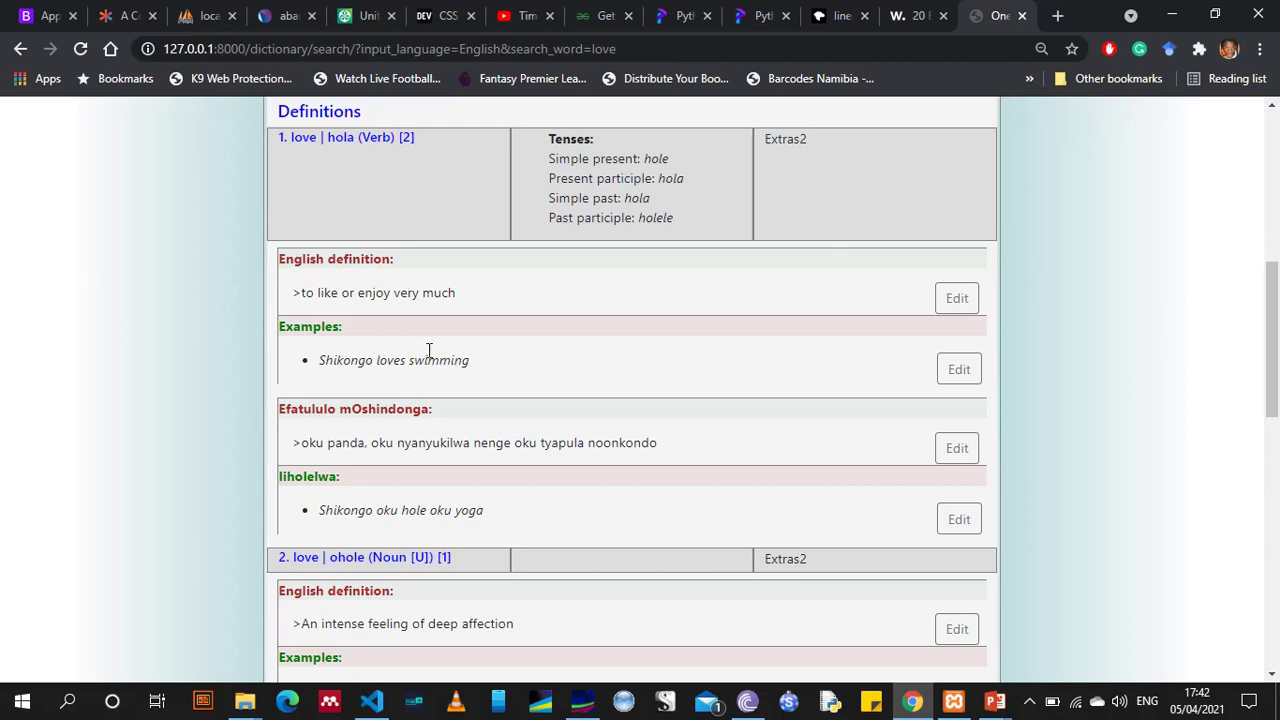
{"action": "scroll", "coordinate": [349, 331], "scroll_direction": "down", "scroll_amount": 1}
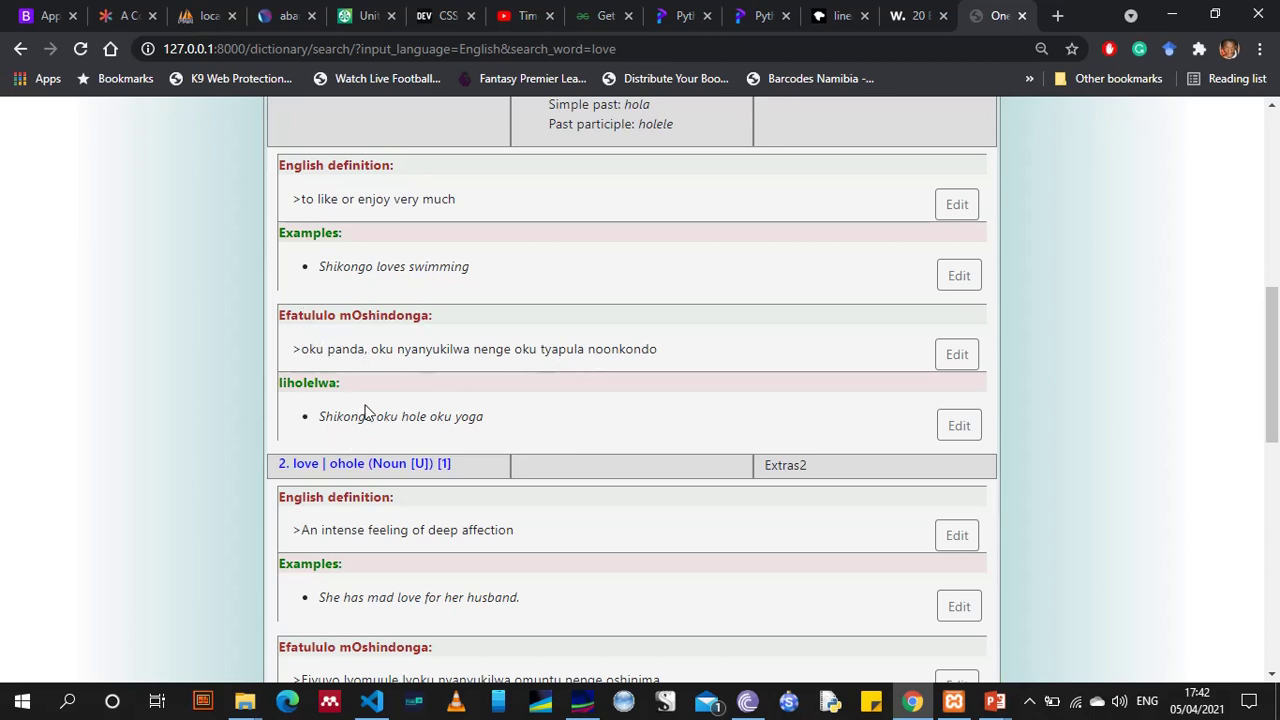
Examine the verb and noun entries for "love", including their tenses, plural form, definitions, examples and edit options
{"action": "scroll", "coordinate": [403, 251], "scroll_direction": "up", "scroll_amount": 1}
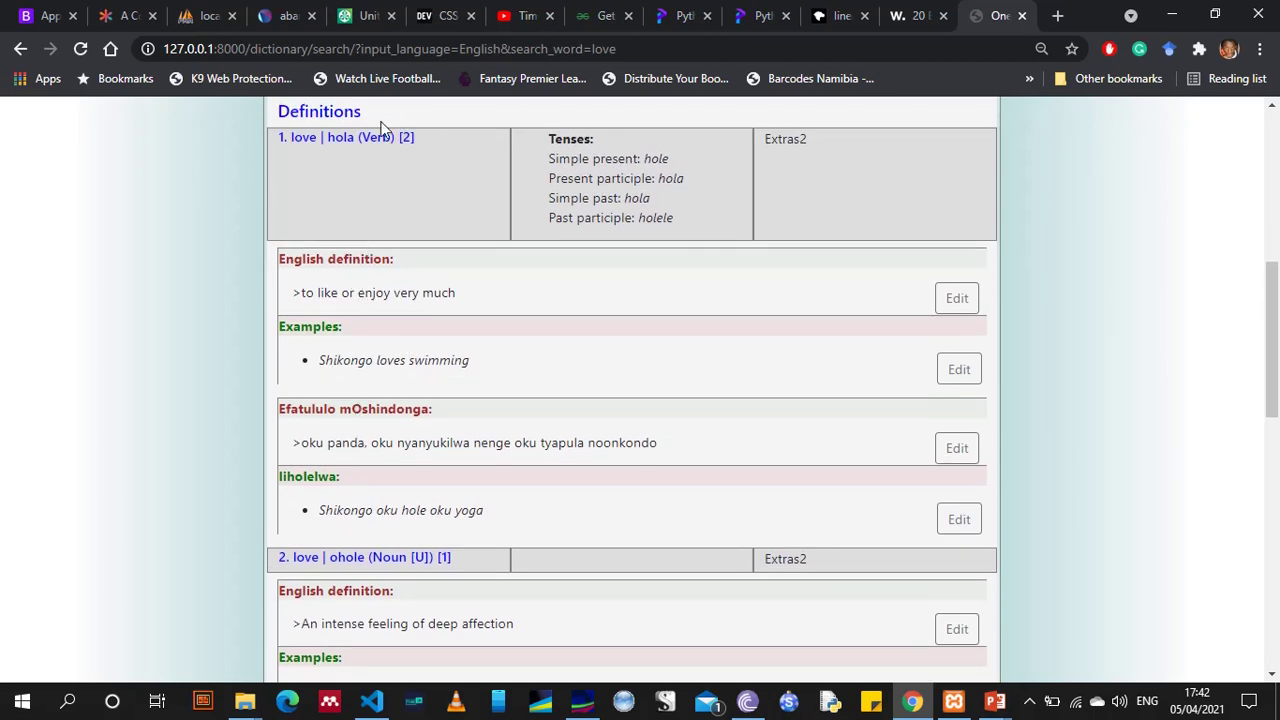
{"action": "scroll", "coordinate": [320, 145], "scroll_direction": "down", "scroll_amount": 3}
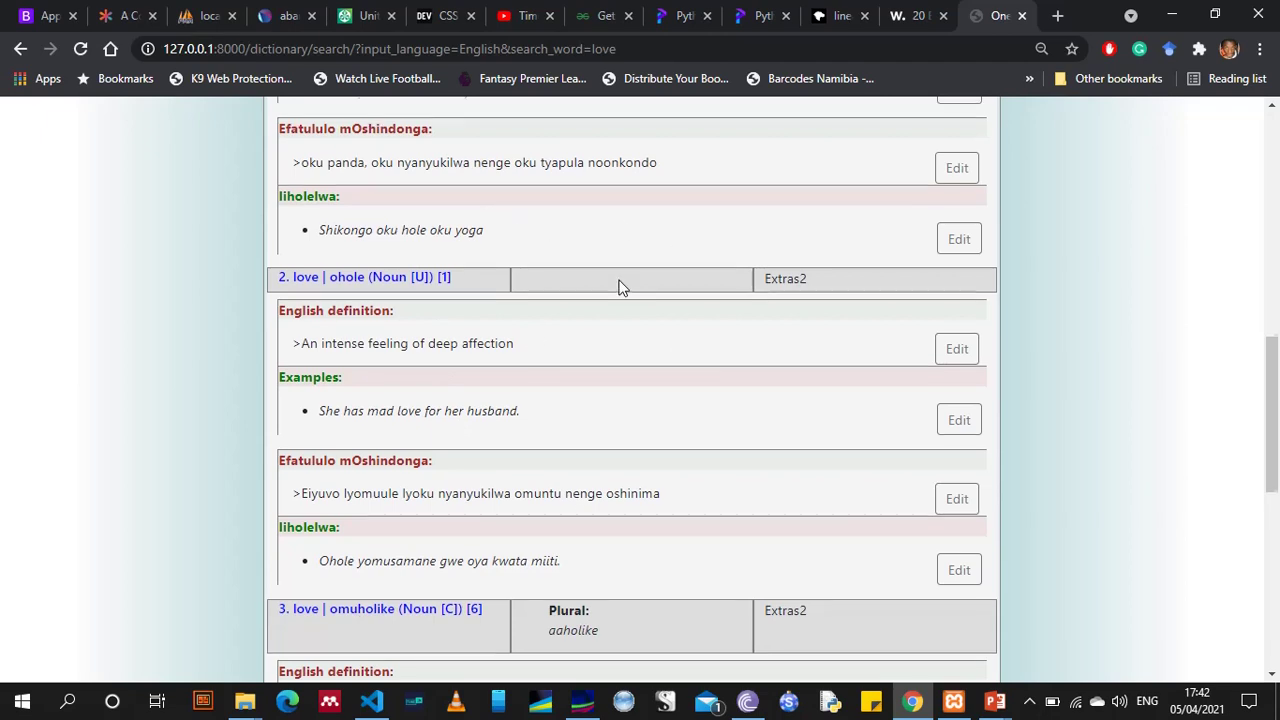
{"action": "scroll", "coordinate": [617, 211], "scroll_direction": "up", "scroll_amount": 1}
{"action": "scroll", "coordinate": [617, 211], "scroll_direction": "up", "scroll_amount": 2}
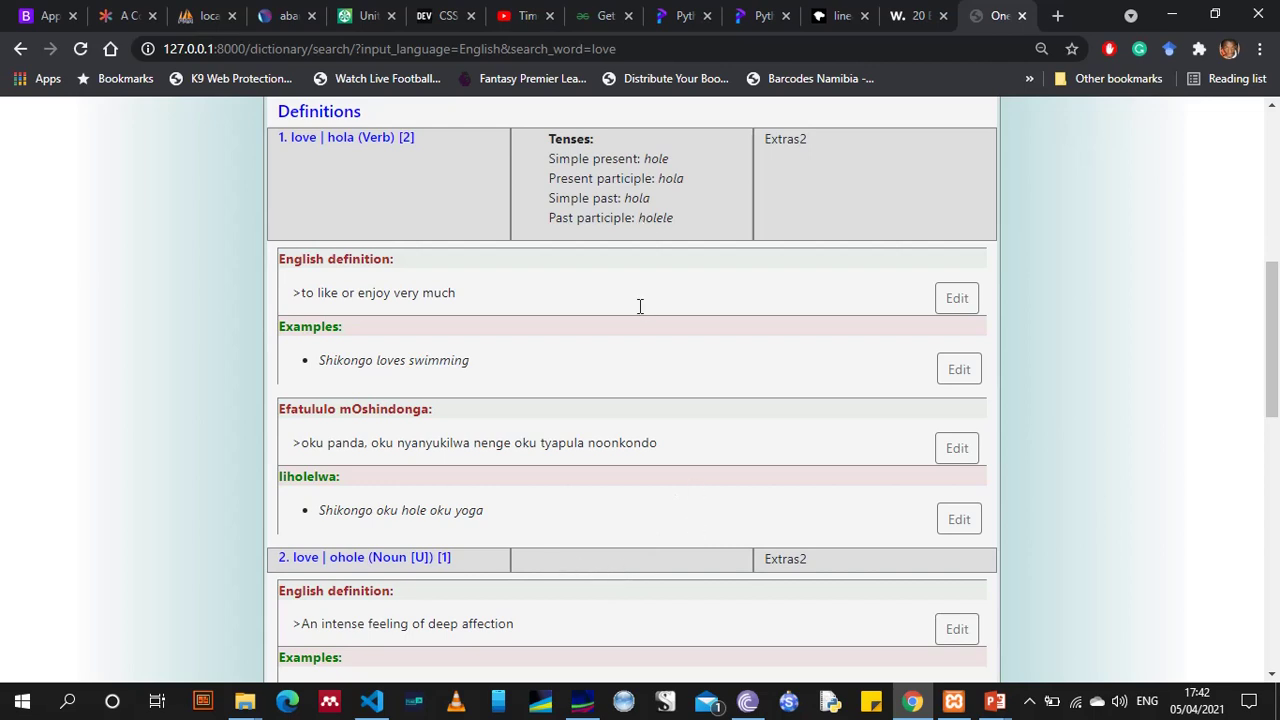
{"action": "scroll", "coordinate": [543, 309], "scroll_direction": "down", "scroll_amount": 5}
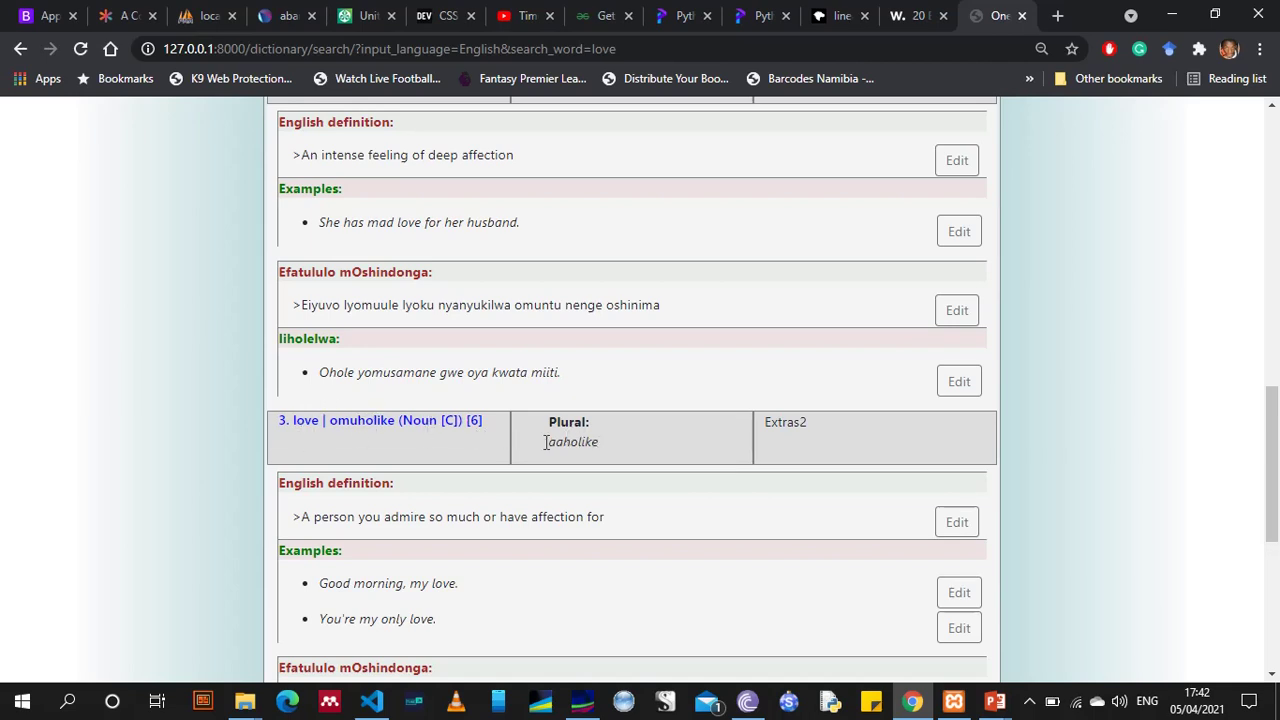
{"action": "scroll", "coordinate": [545, 441], "scroll_direction": "down", "scroll_amount": 3}
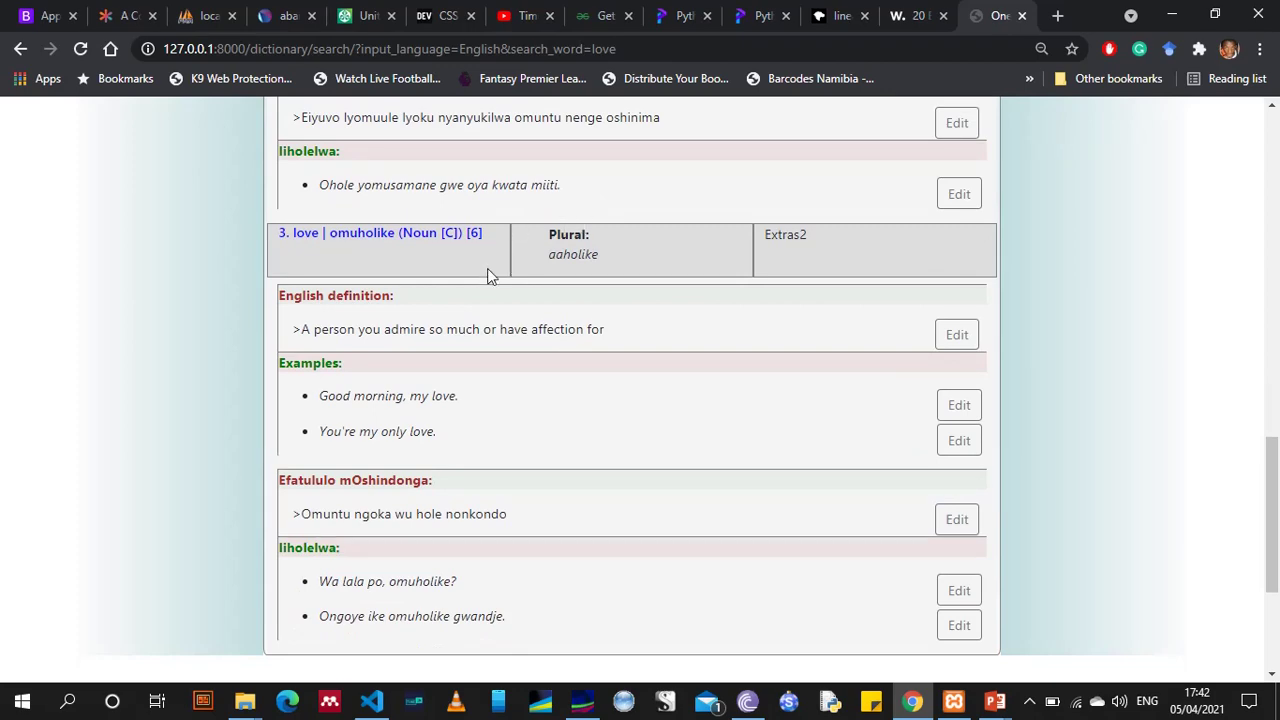
{"action": "scroll", "coordinate": [643, 228], "scroll_direction": "up", "scroll_amount": 5}
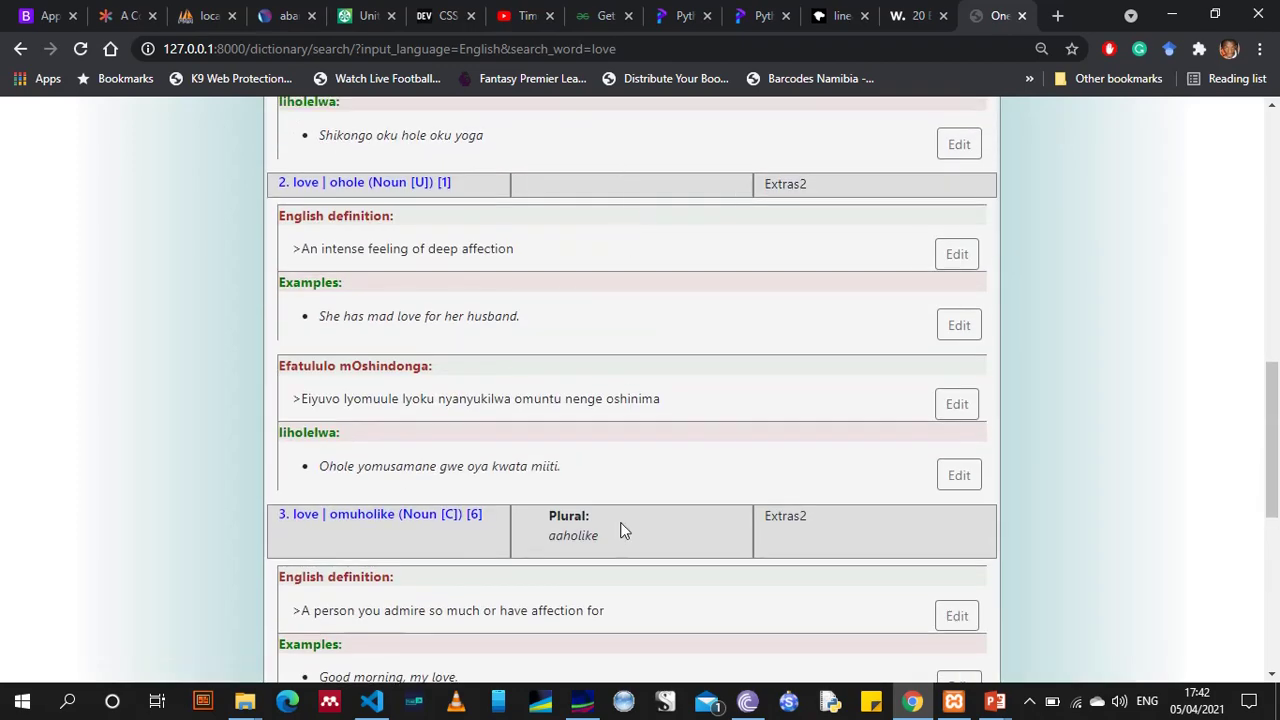
{"action": "scroll", "coordinate": [631, 180], "scroll_direction": "up", "scroll_amount": 6}
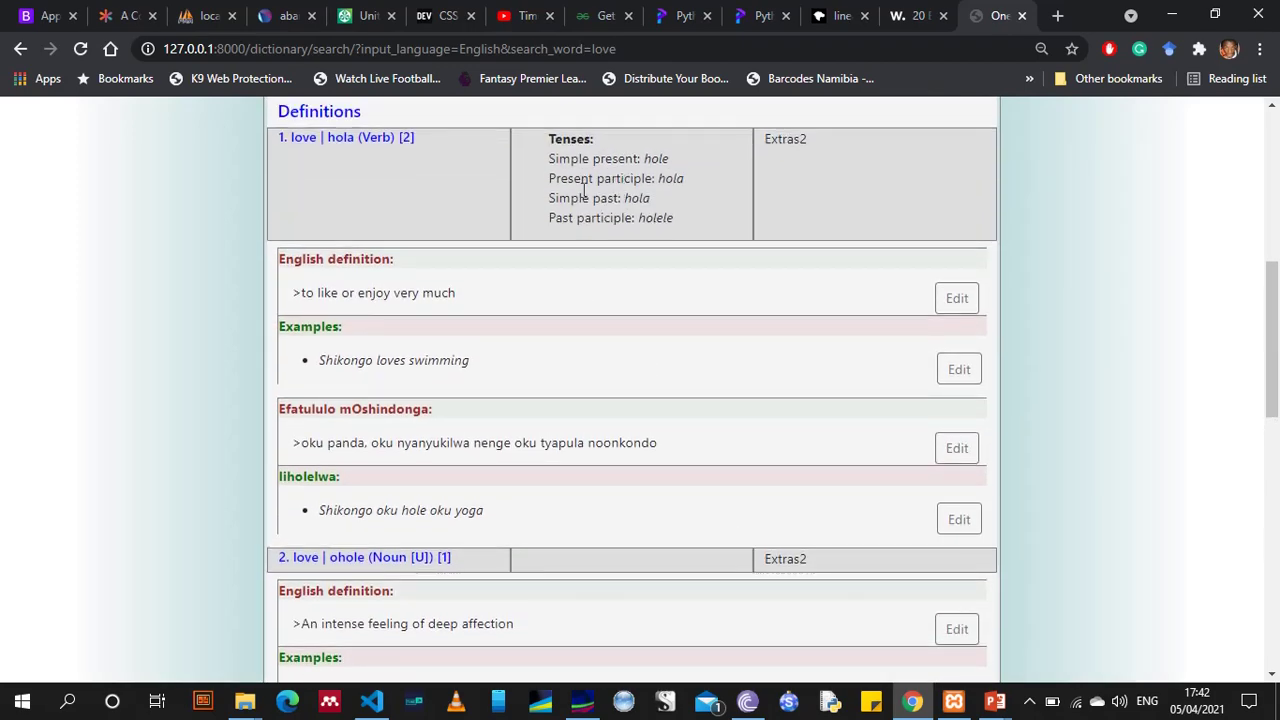
{"action": "scroll", "coordinate": [506, 460], "scroll_direction": "up", "scroll_amount": 1}
{"action": "scroll", "coordinate": [506, 460], "scroll_direction": "down", "scroll_amount": 6}
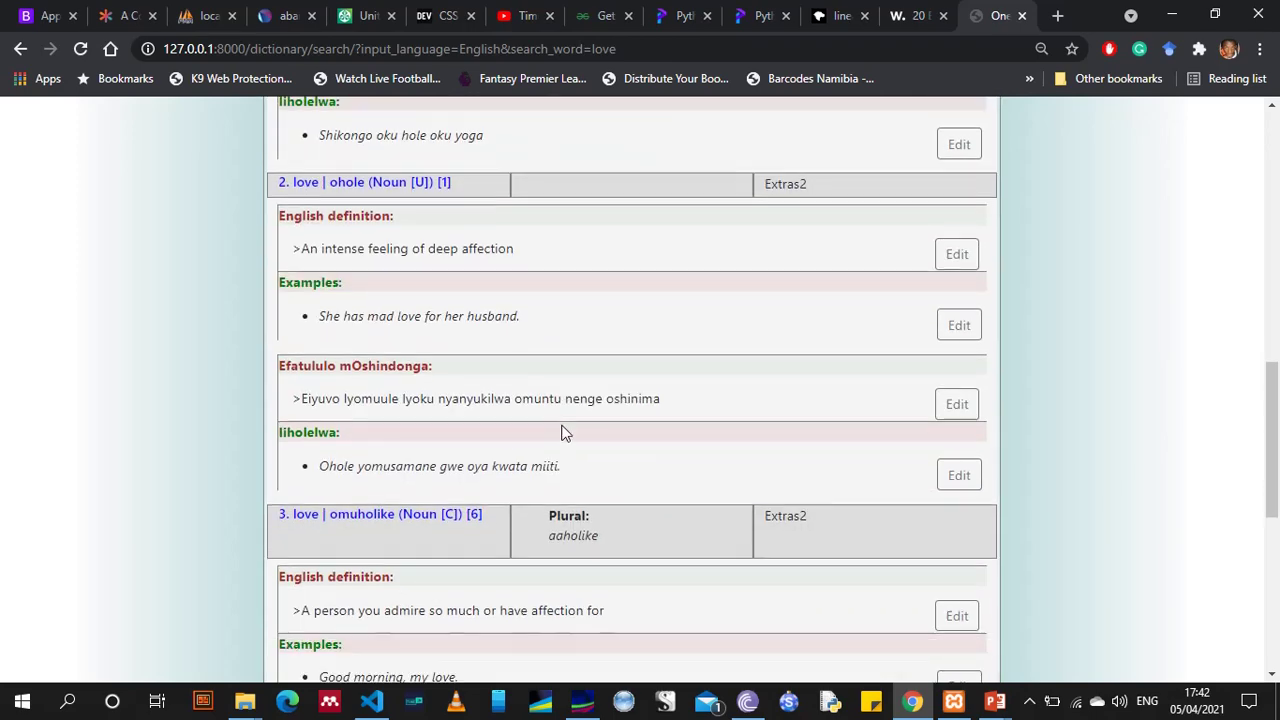
{"action": "scroll", "coordinate": [662, 422], "scroll_direction": "down", "scroll_amount": 3}
{"action": "scroll", "coordinate": [651, 403], "scroll_direction": "up", "scroll_amount": 12}
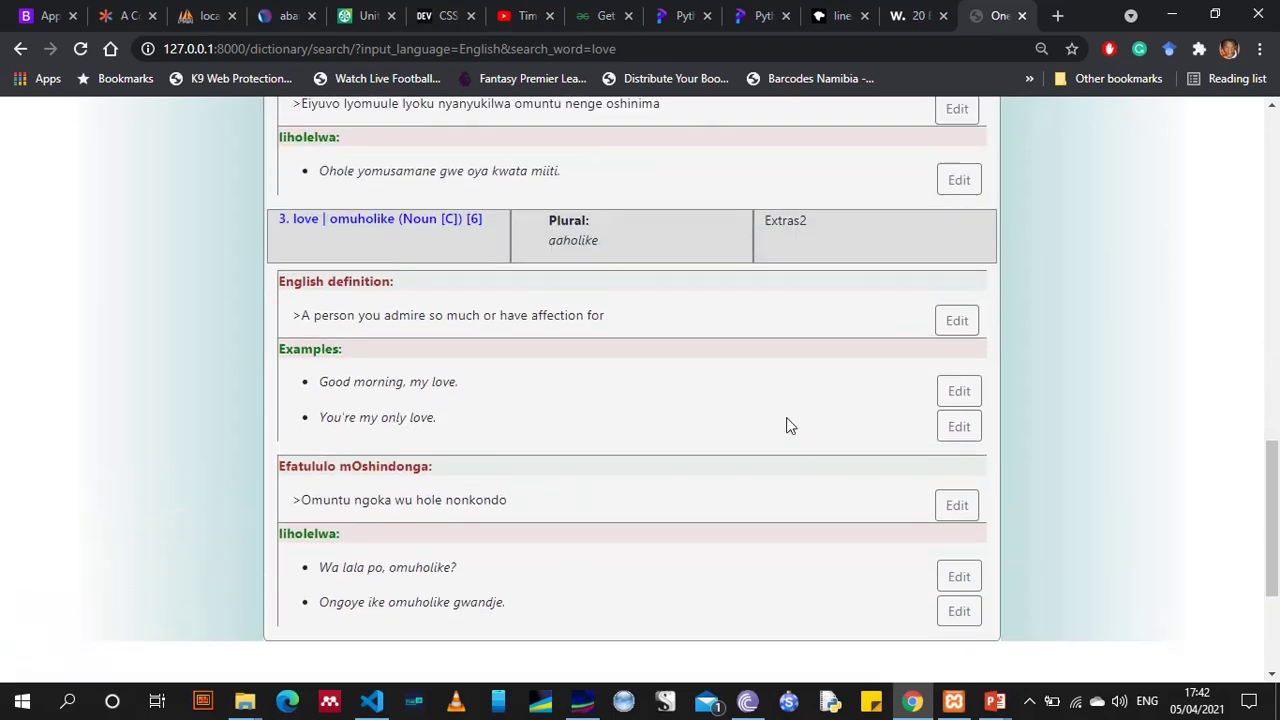
{"action": "scroll", "coordinate": [960, 471], "scroll_direction": "up", "scroll_amount": 1}
{"action": "scroll", "coordinate": [960, 460], "scroll_direction": "down", "scroll_amount": 4}
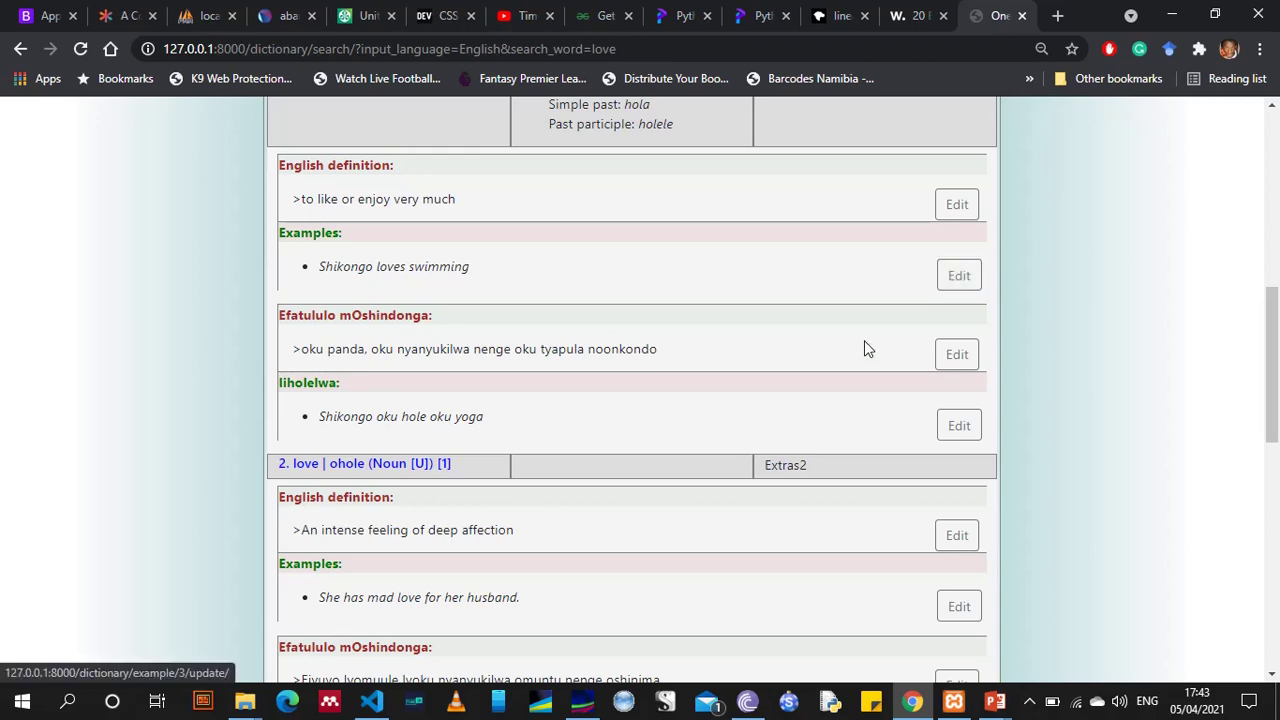
{"action": "scroll", "coordinate": [940, 346], "scroll_direction": "down", "scroll_amount": 6}
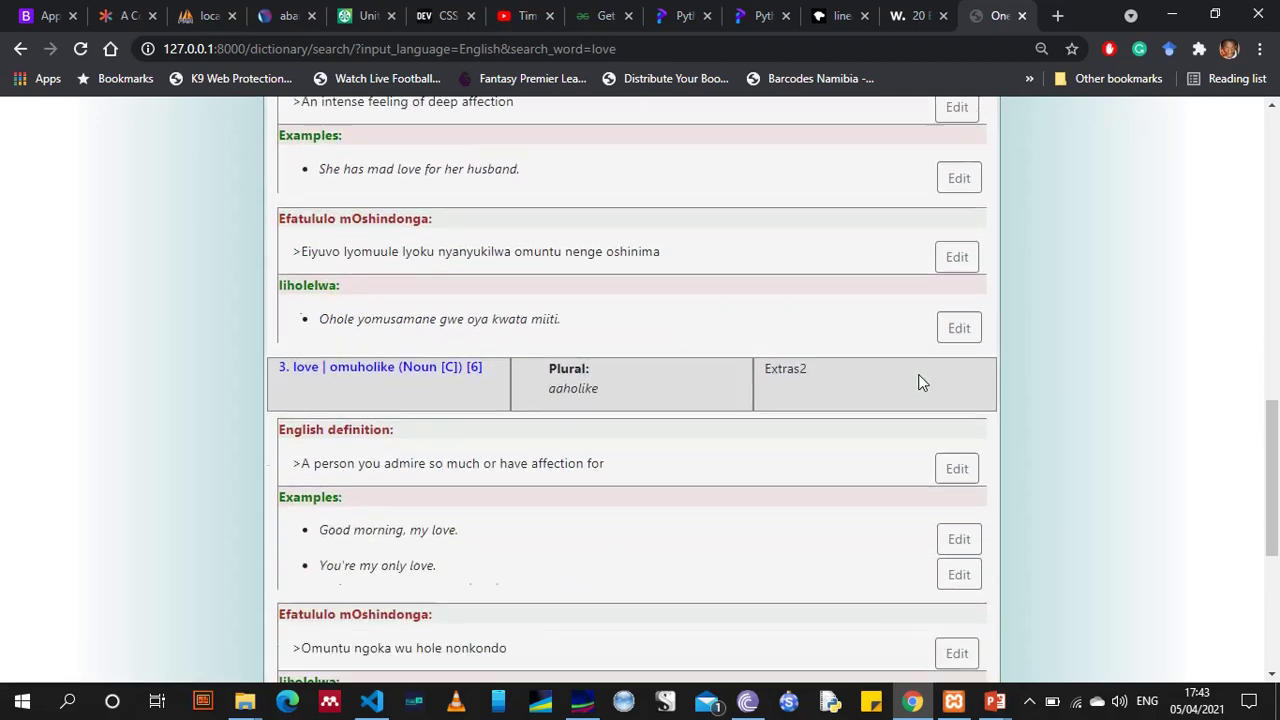
Log out of the site and search for "name" with English as the language
{"action": "scroll", "coordinate": [935, 407], "scroll_direction": "up", "scroll_amount": 10}
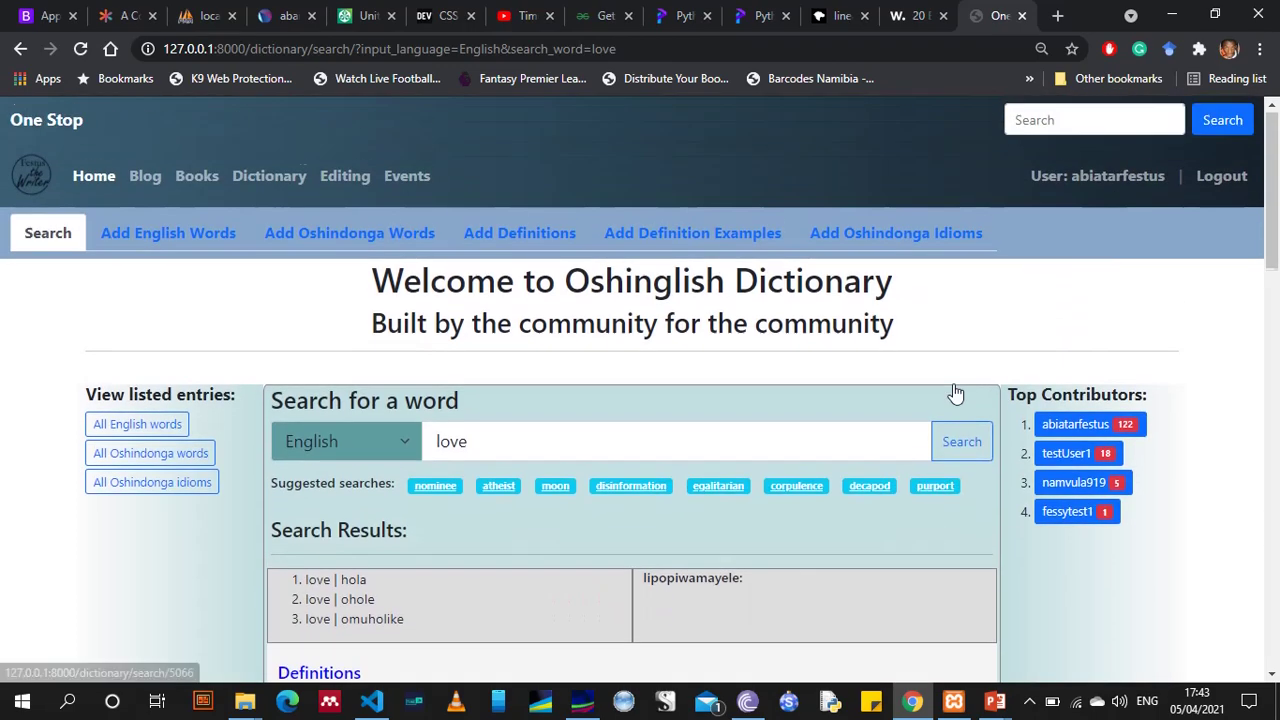
{"action": "left_click", "coordinate": [1221, 178]}
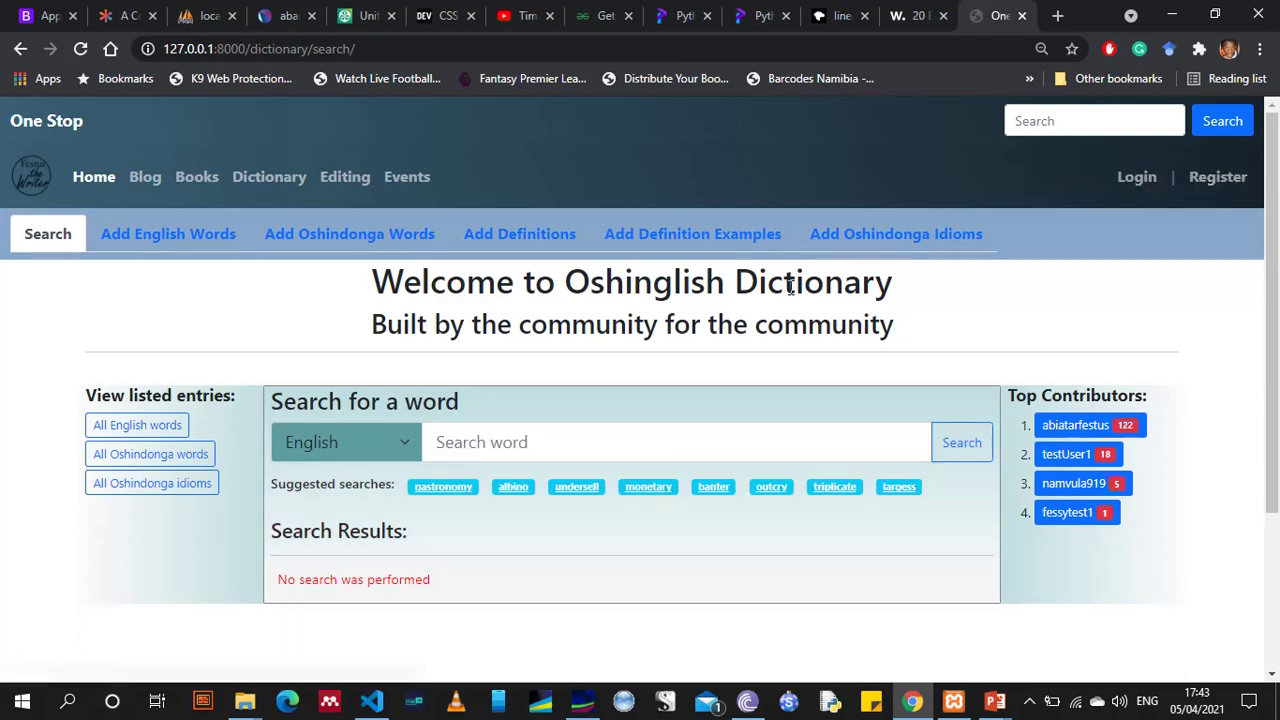
{"action": "scroll", "coordinate": [731, 362], "scroll_direction": "down", "scroll_amount": 3}
{"action": "left_click", "coordinate": [551, 216]}
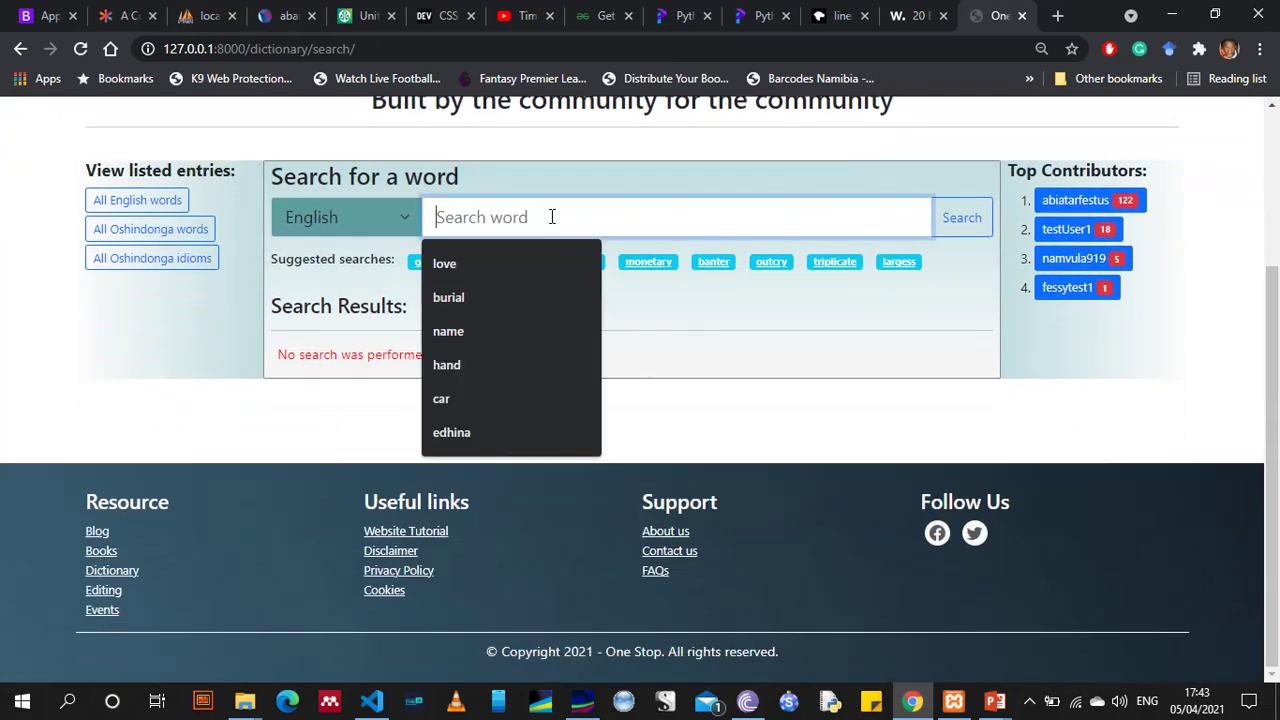
{"action": "type", "text": "name"}
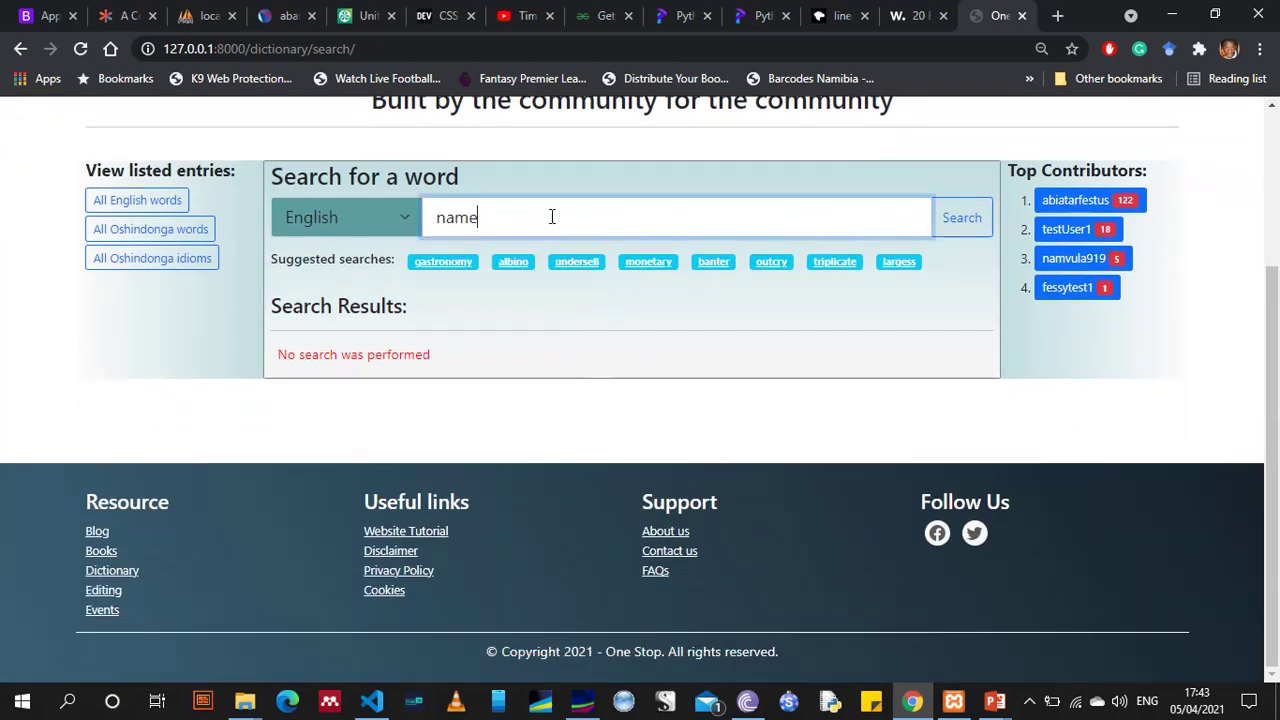
{"action": "left_click", "coordinate": [963, 216]}
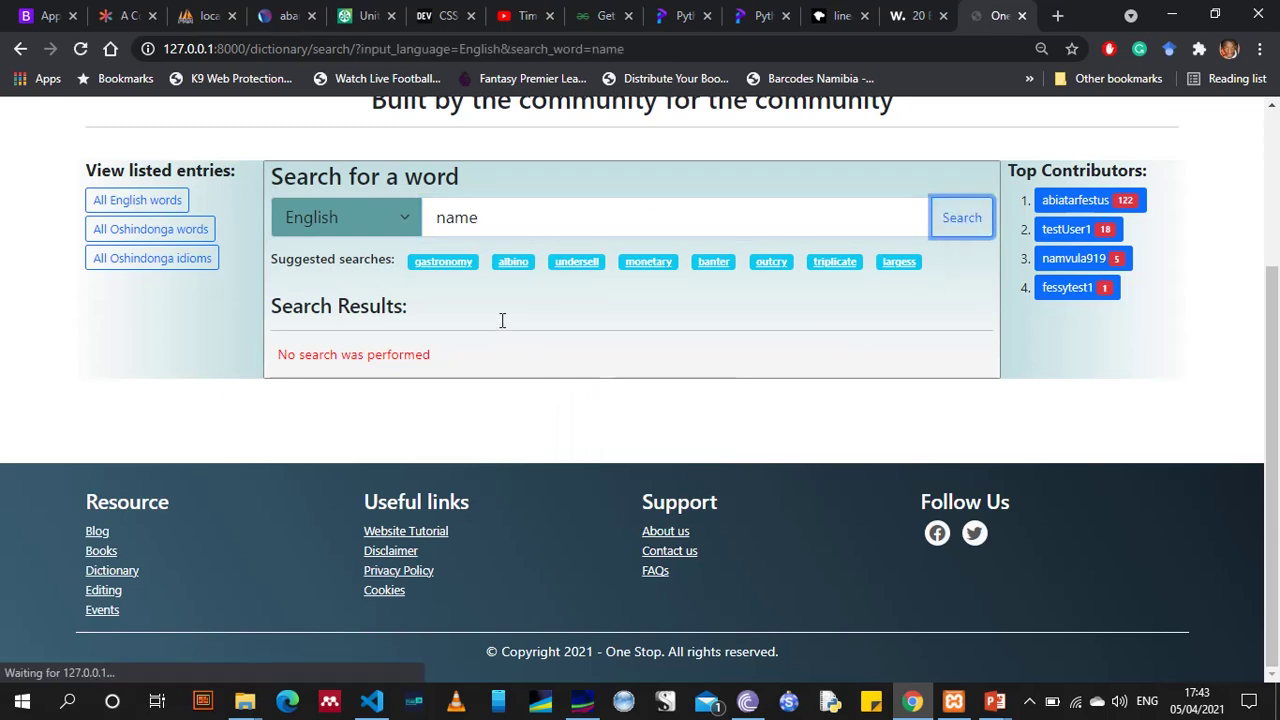
Examine the translation, plural, definitions and examples for "name" as shown to a logged-out visitor
{"action": "scroll", "coordinate": [613, 345], "scroll_direction": "down", "scroll_amount": 4}
{"action": "scroll", "coordinate": [740, 224], "scroll_direction": "down", "scroll_amount": 3}
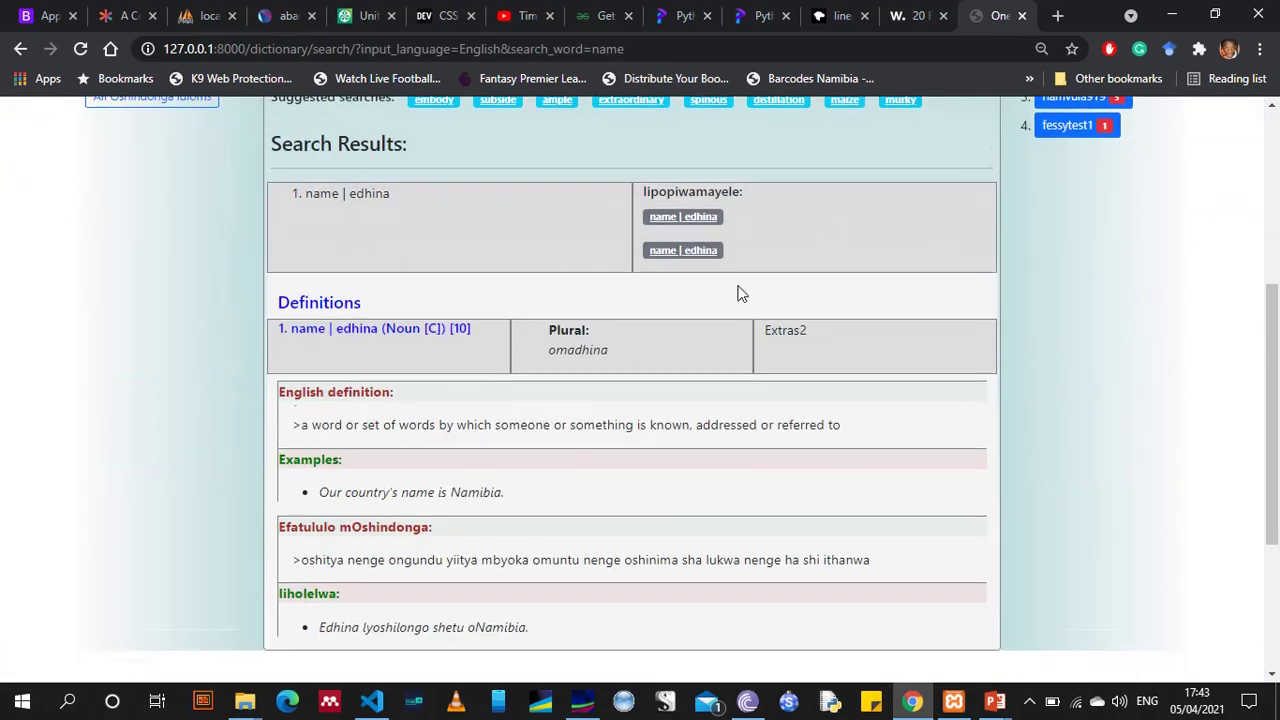
{"action": "scroll", "coordinate": [851, 166], "scroll_direction": "up", "scroll_amount": 3}
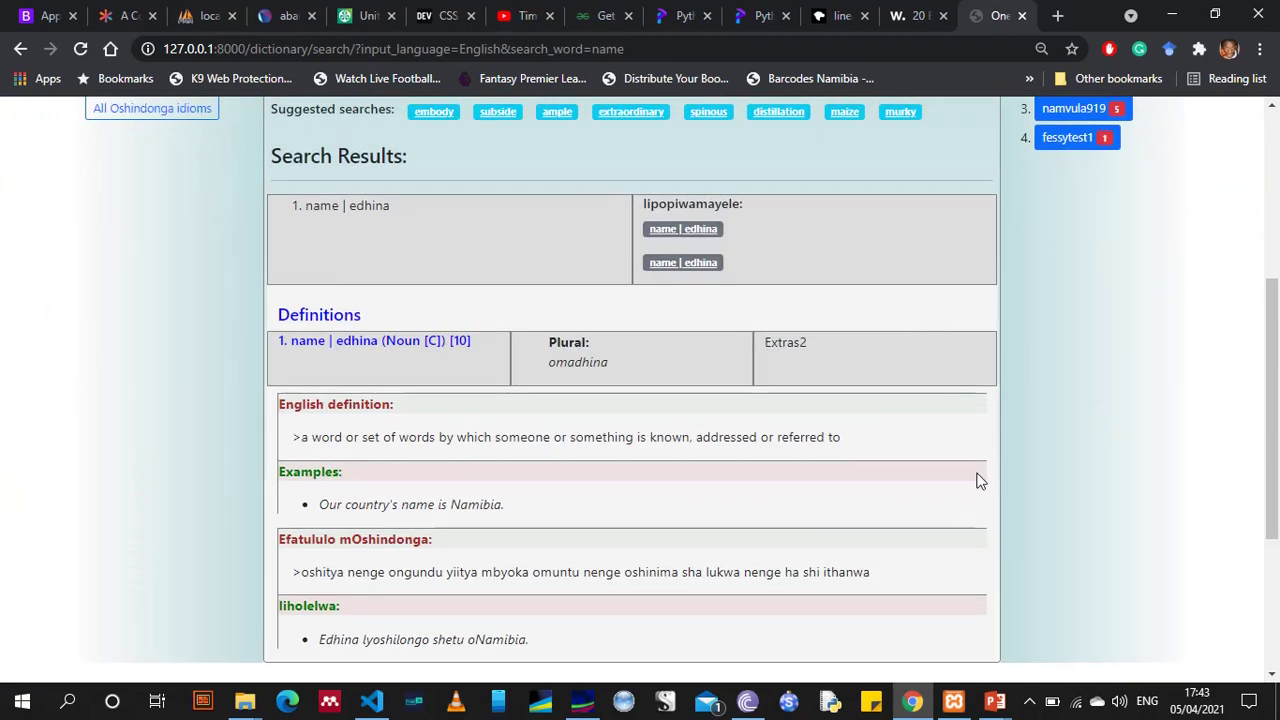
{"action": "scroll", "coordinate": [975, 480], "scroll_direction": "down", "scroll_amount": 3}
{"action": "scroll", "coordinate": [905, 232], "scroll_direction": "up", "scroll_amount": 4}
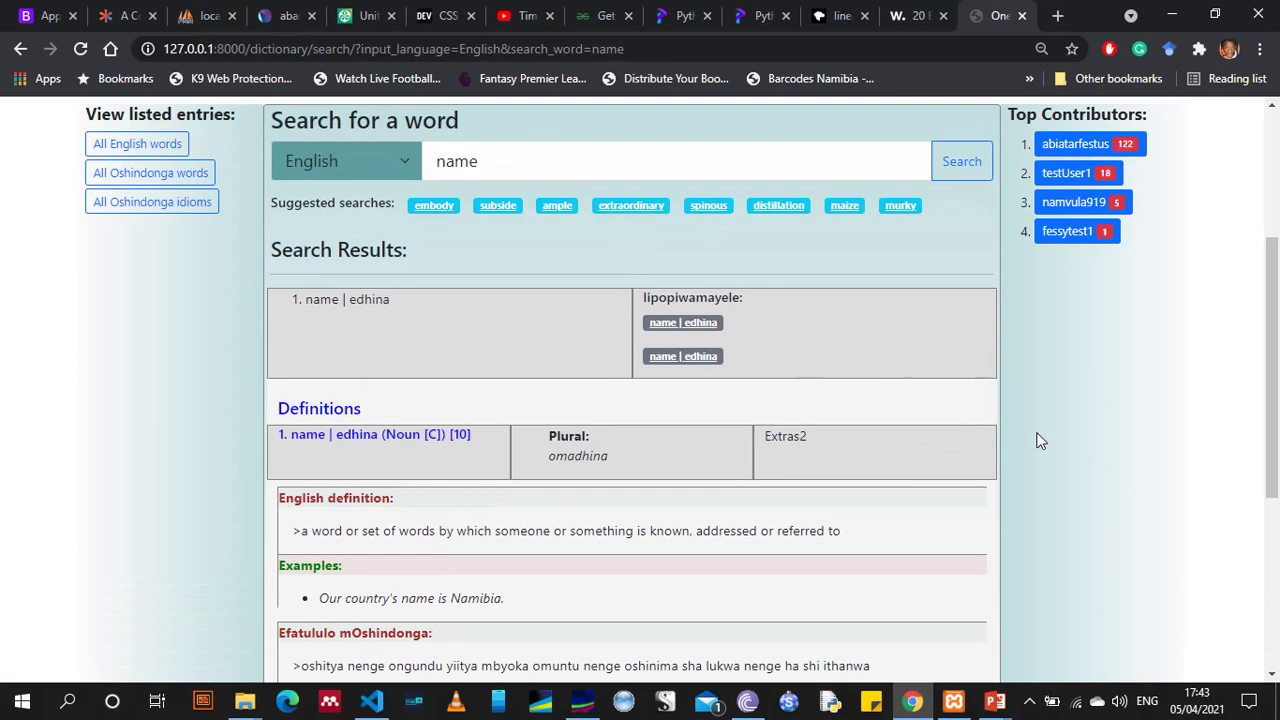
{"action": "scroll", "coordinate": [1040, 440], "scroll_direction": "down", "scroll_amount": 1}
{"action": "scroll", "coordinate": [1043, 357], "scroll_direction": "up", "scroll_amount": 4}
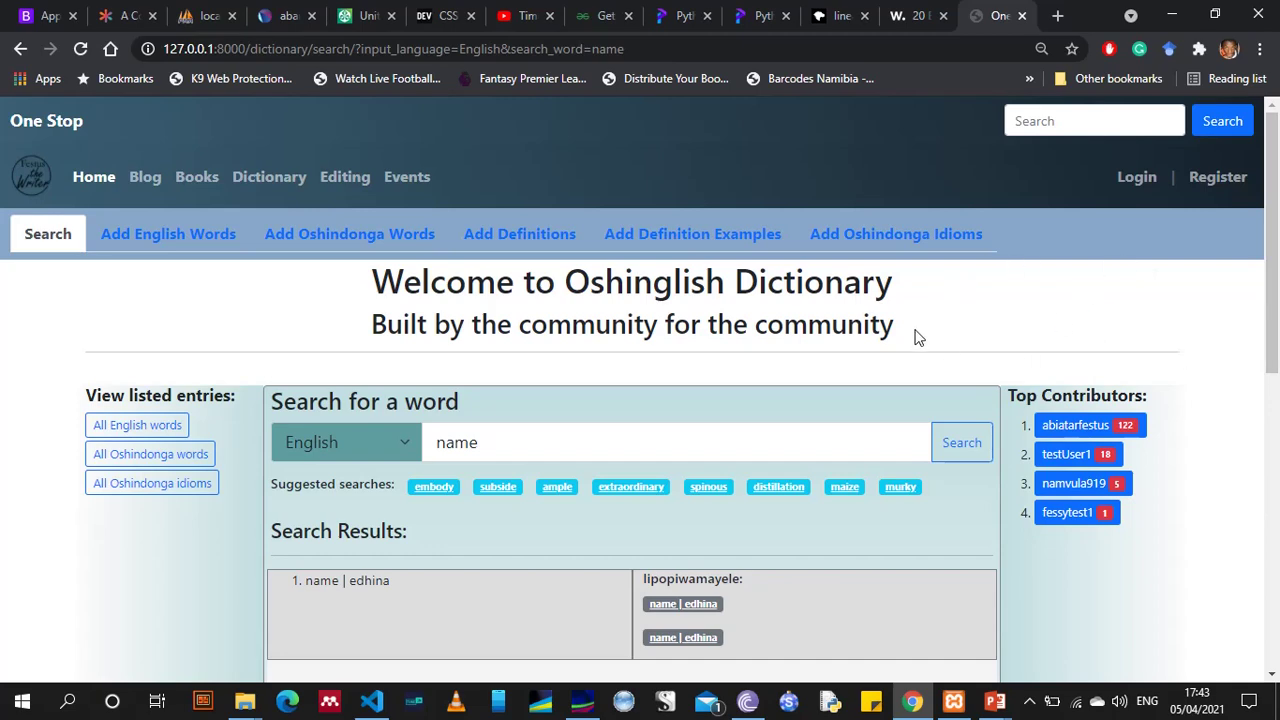
Expand both "name | edhina" idioms under Iipopiwamayele to read them, and collapse them again
{"action": "scroll", "coordinate": [640, 404], "scroll_direction": "down", "scroll_amount": 2}
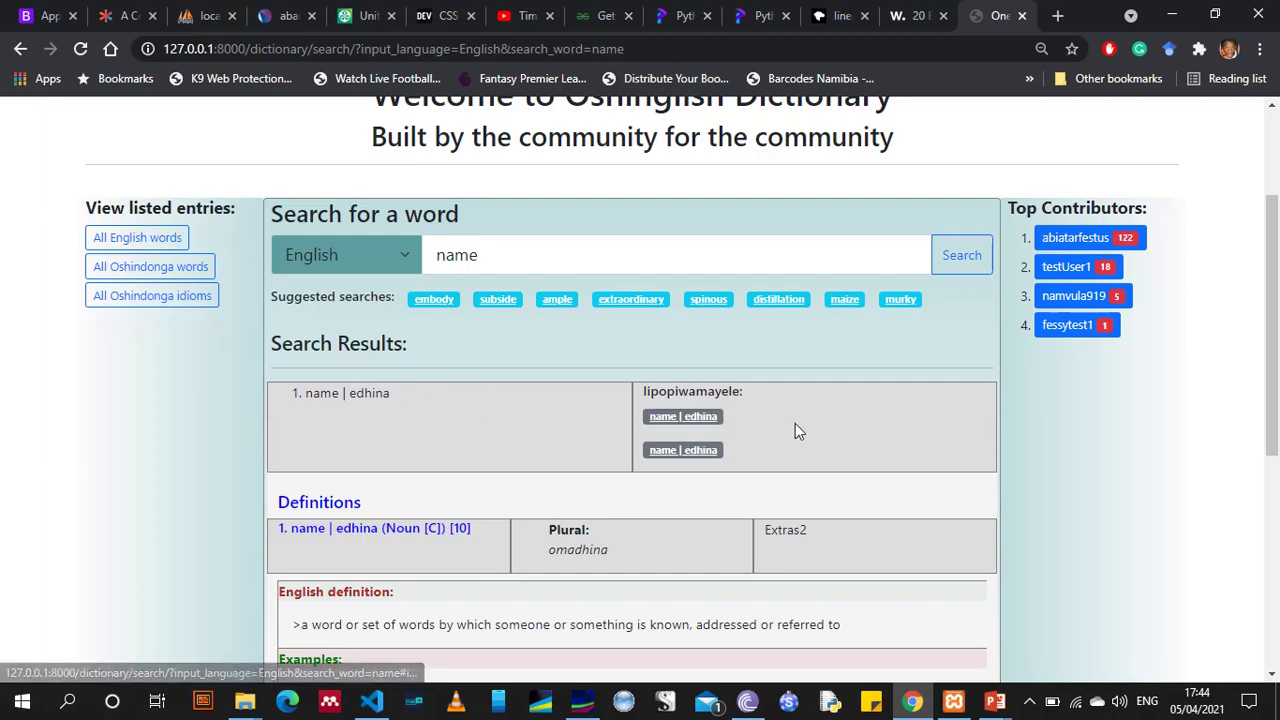
{"action": "scroll", "coordinate": [795, 430], "scroll_direction": "down", "scroll_amount": 2}
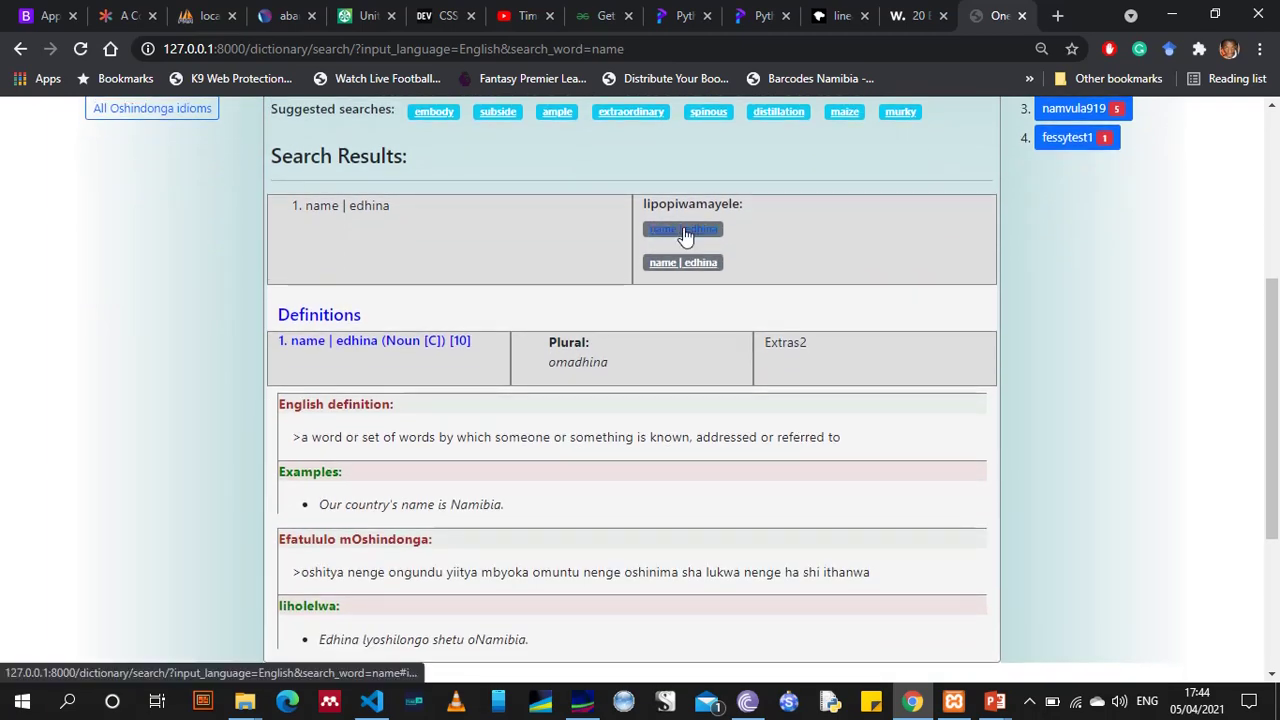
{"action": "left_click", "coordinate": [685, 232]}
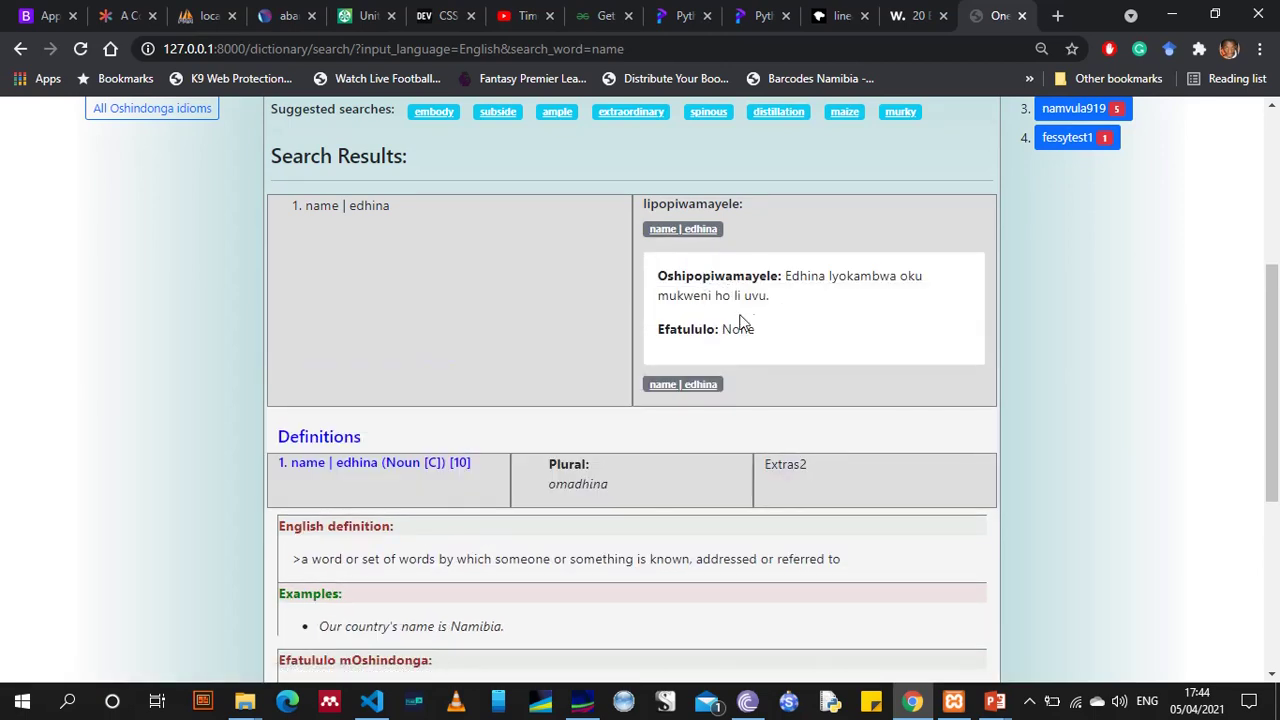
{"action": "left_click", "coordinate": [681, 386]}
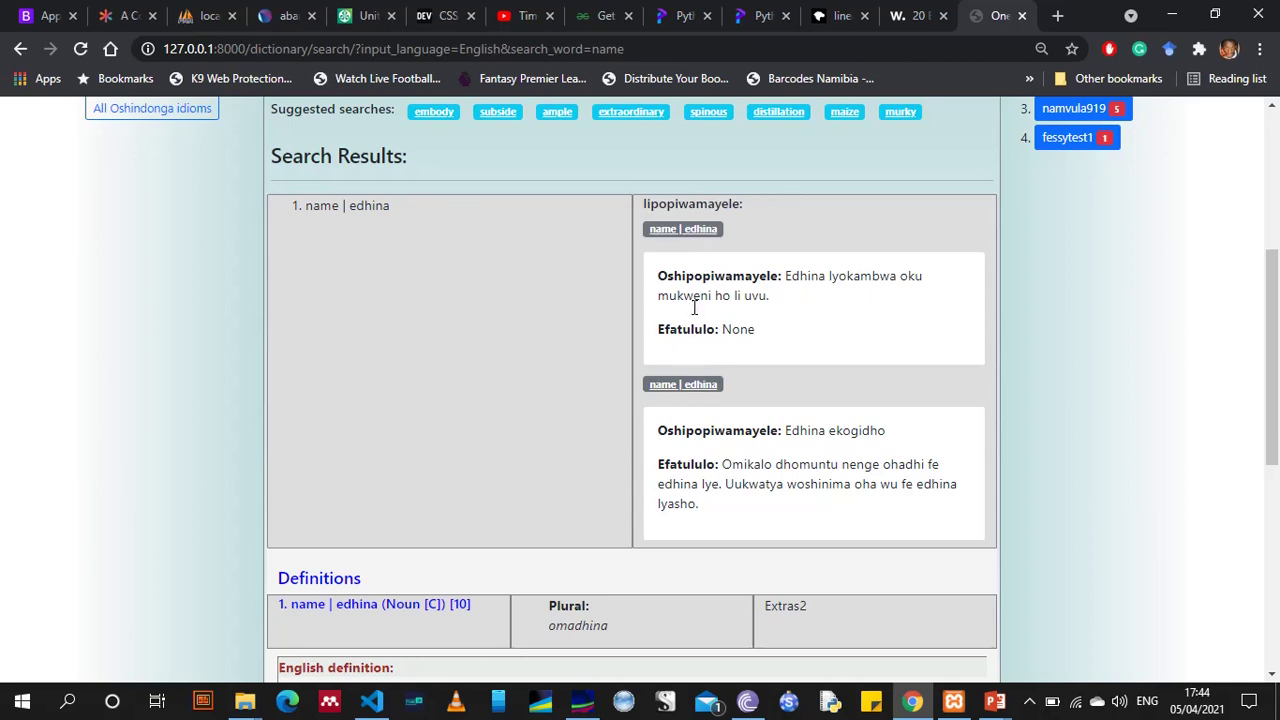
{"action": "left_click", "coordinate": [662, 386]}
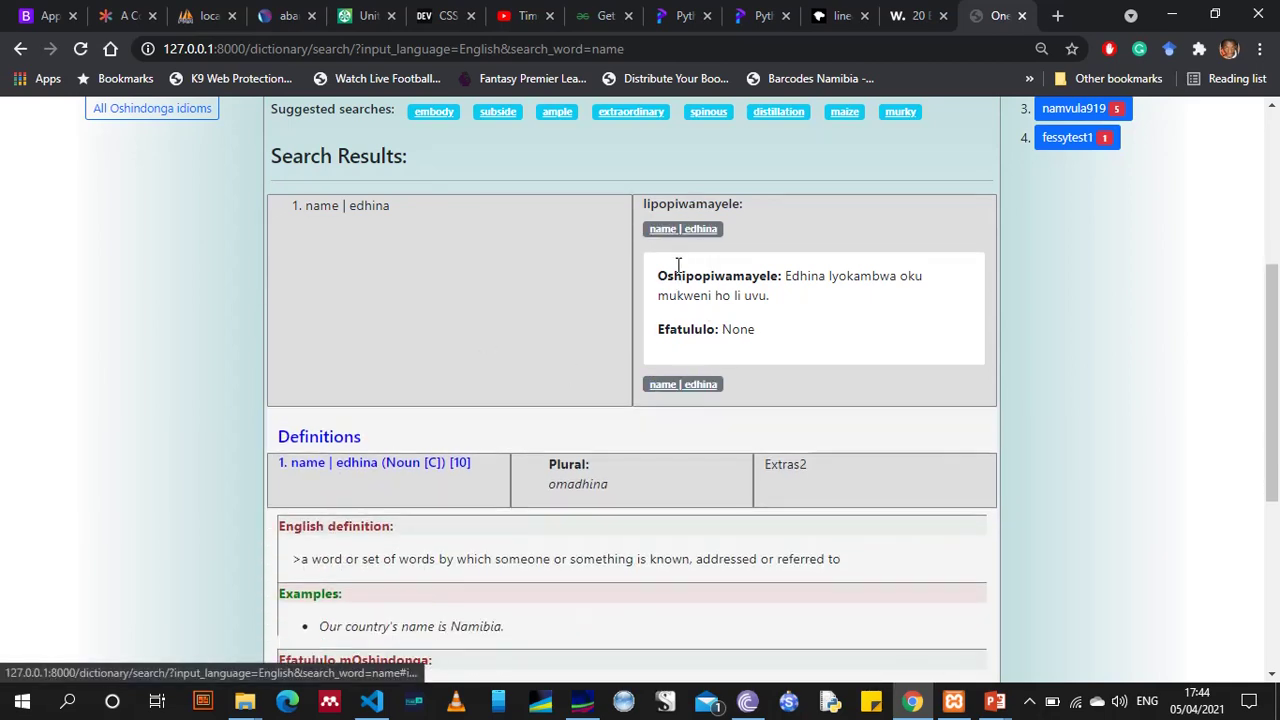
{"action": "left_click", "coordinate": [680, 231]}
Log back in to the site with the saved username and password
{"action": "scroll", "coordinate": [1040, 265], "scroll_direction": "up", "scroll_amount": 4}
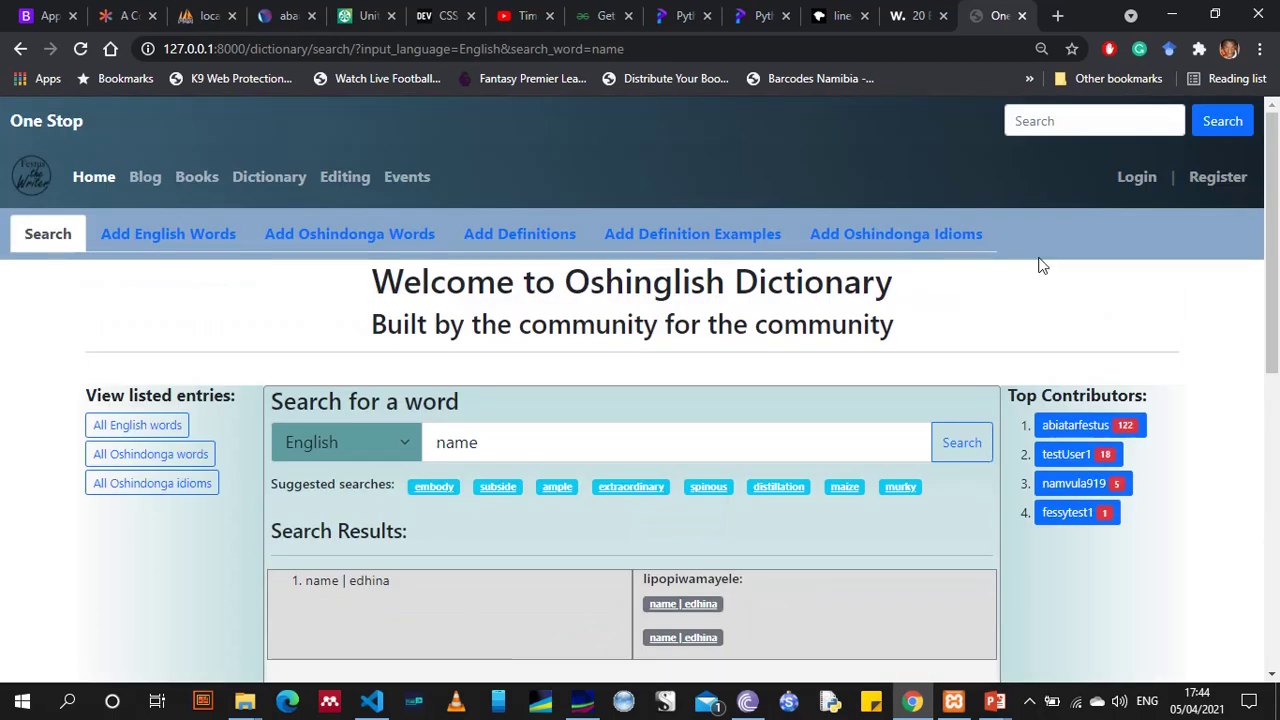
{"action": "left_click", "coordinate": [1137, 177]}
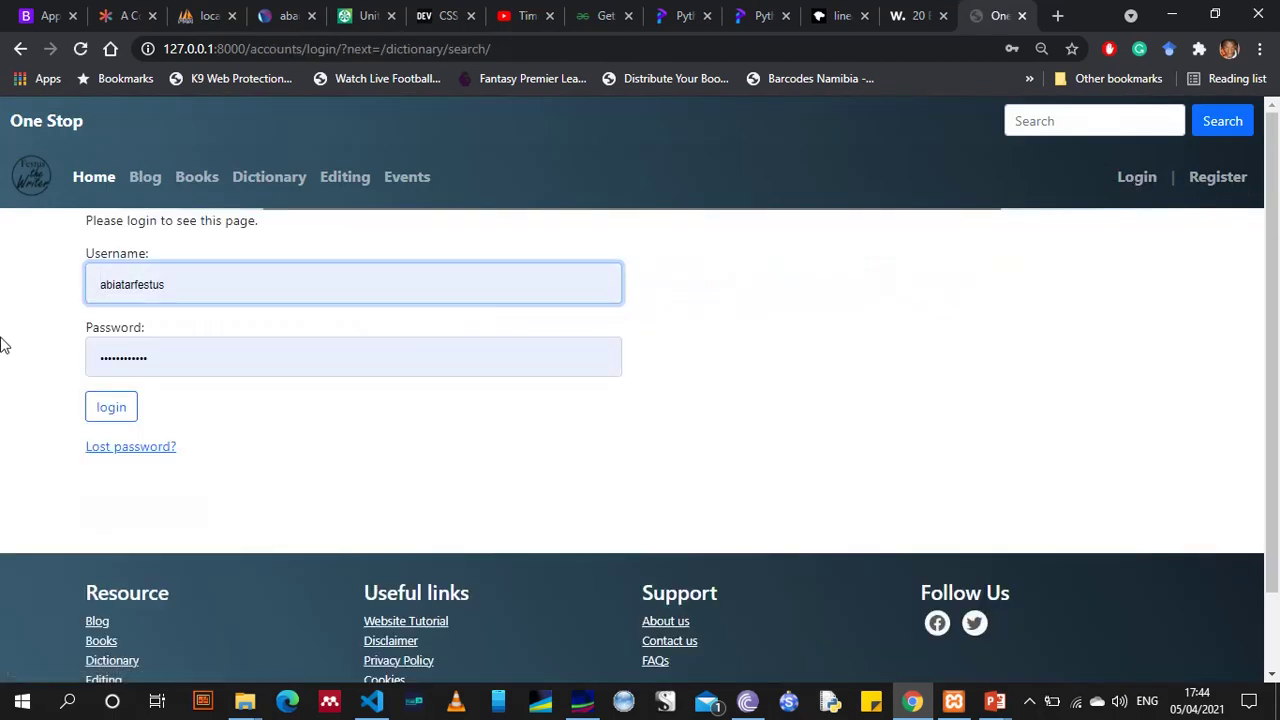
{"action": "left_click", "coordinate": [111, 407]}
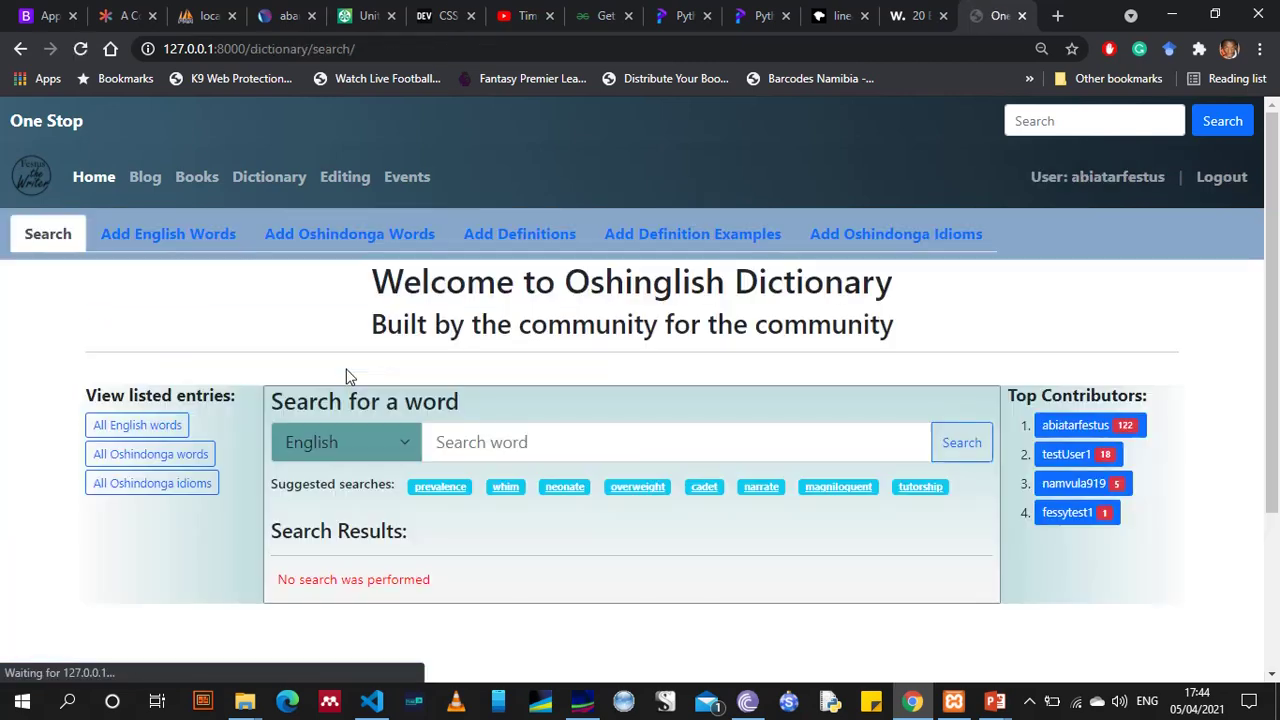
Search for "edhina" with Oshindonga as the language and review its definitions, examples and edit options
{"action": "left_click", "coordinate": [554, 443]}
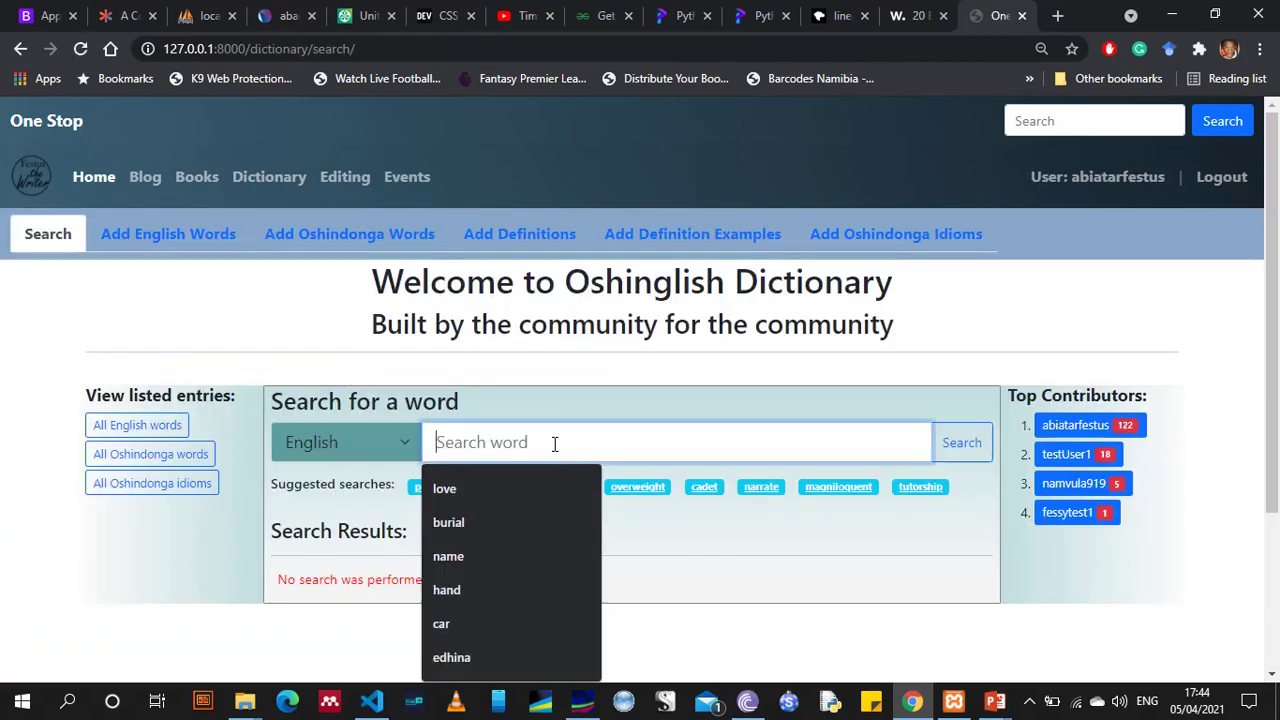
{"action": "left_click", "coordinate": [447, 557]}
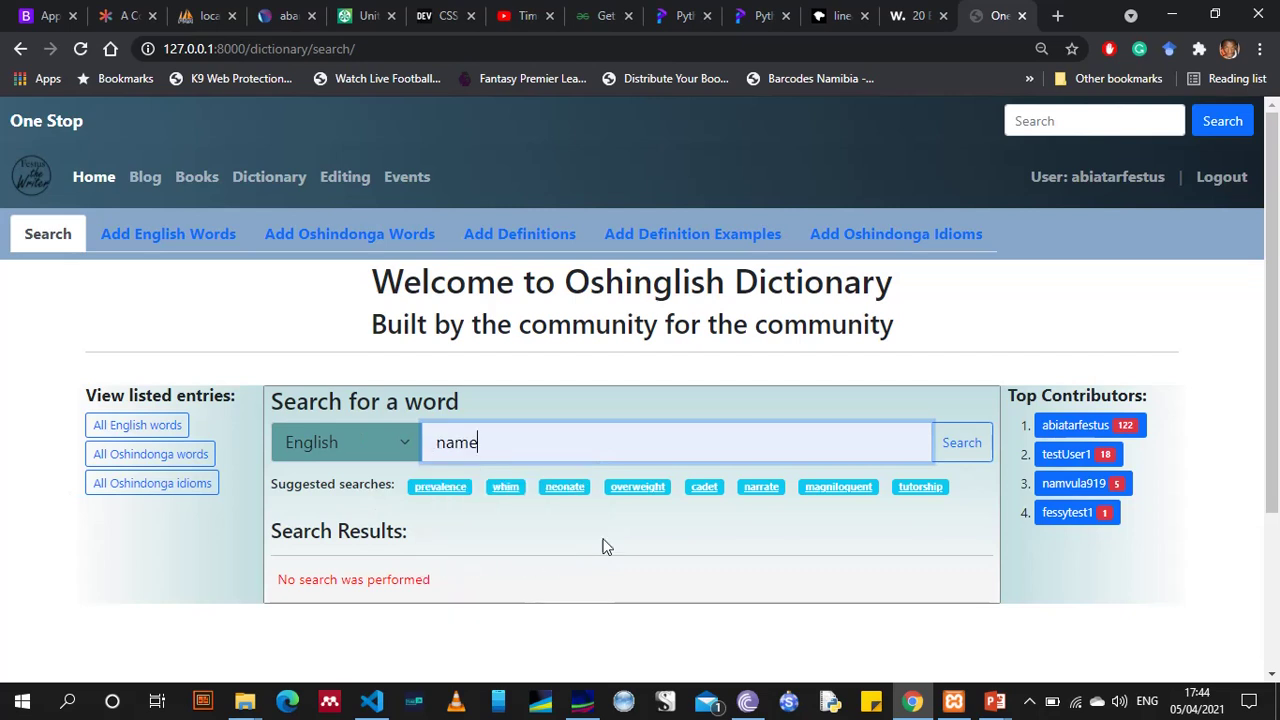
{"action": "double_click", "coordinate": [459, 433]}
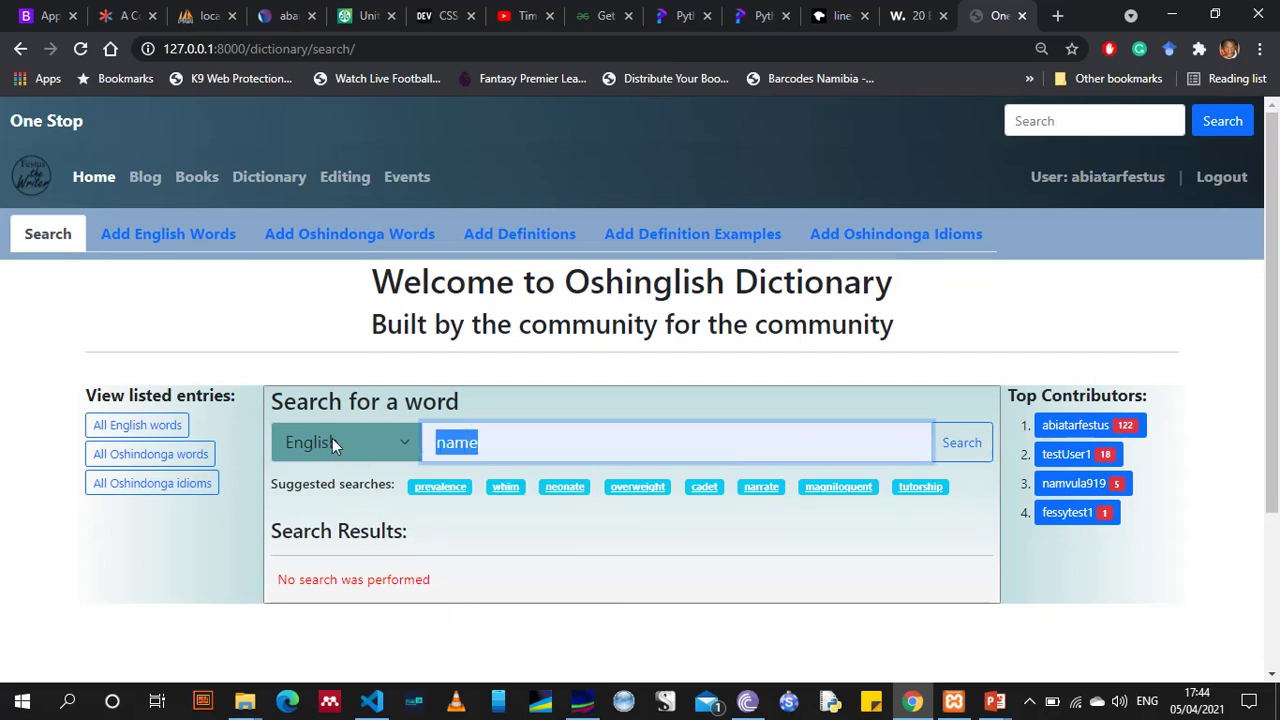
{"action": "type", "text": "edhina"}
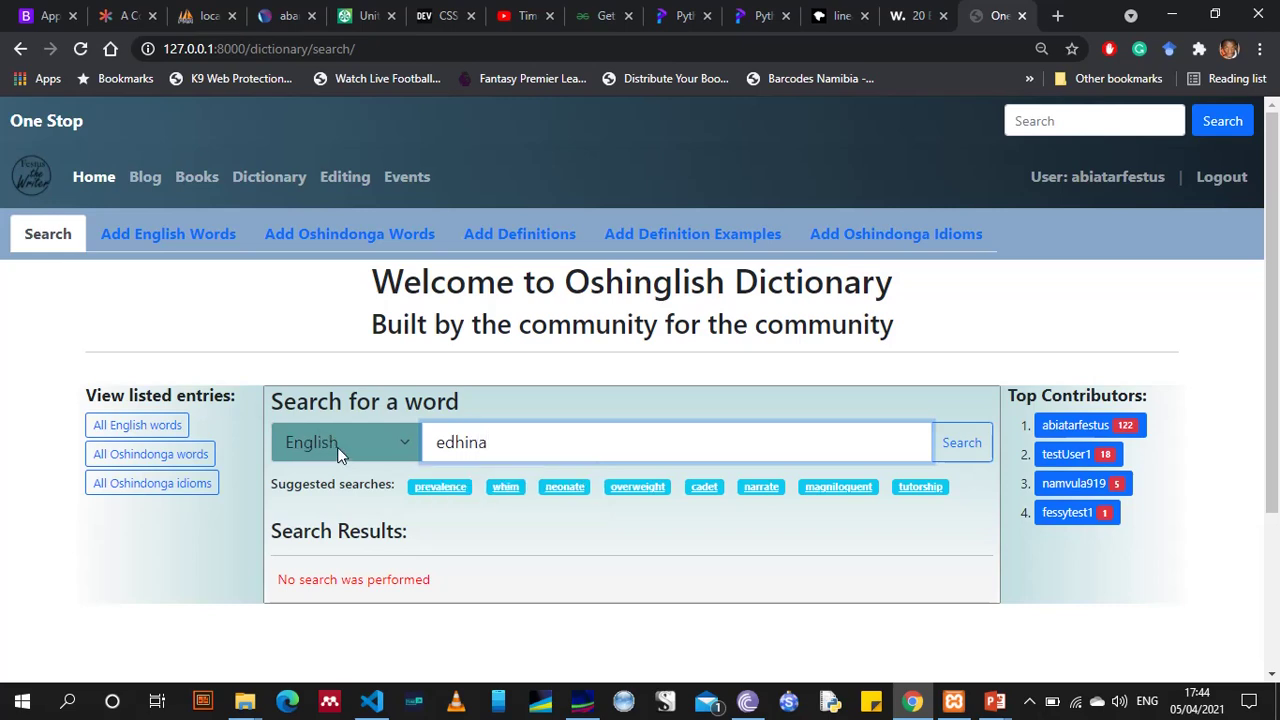
{"action": "left_click", "coordinate": [337, 446]}
{"action": "left_click", "coordinate": [343, 492]}
{"action": "left_click", "coordinate": [958, 444]}
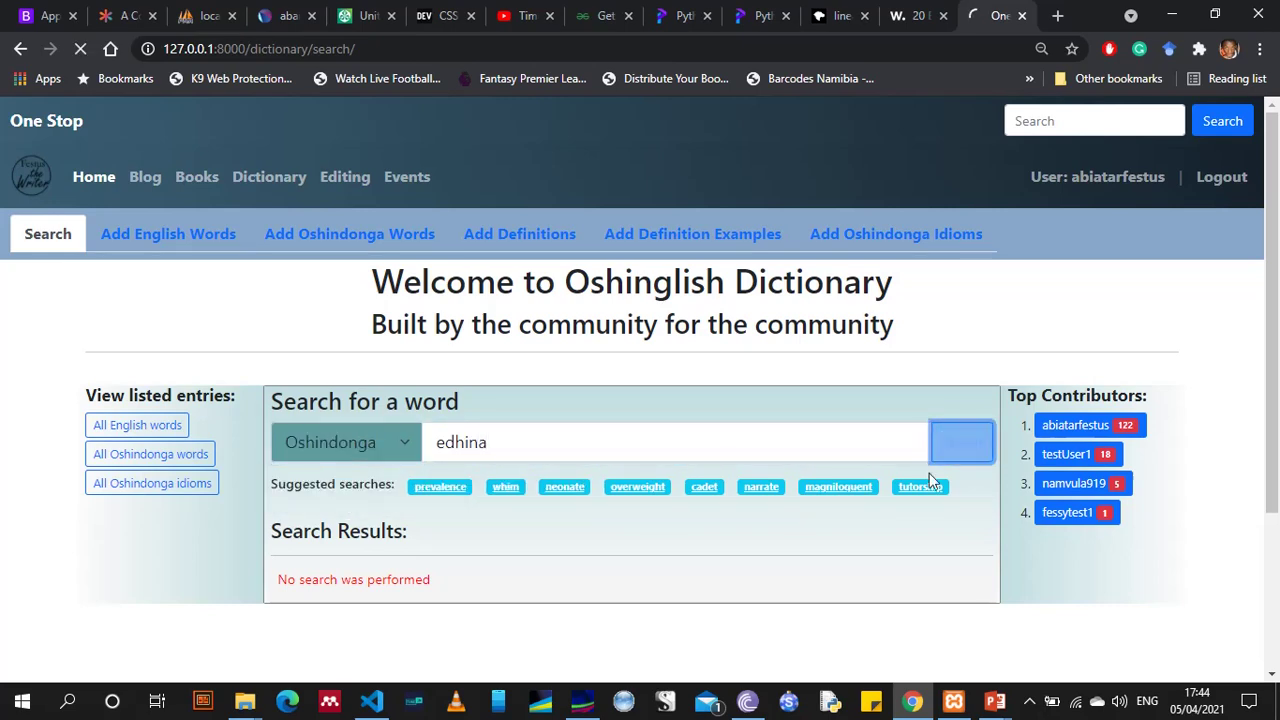
{"action": "scroll", "coordinate": [880, 475], "scroll_direction": "down", "scroll_amount": 2}
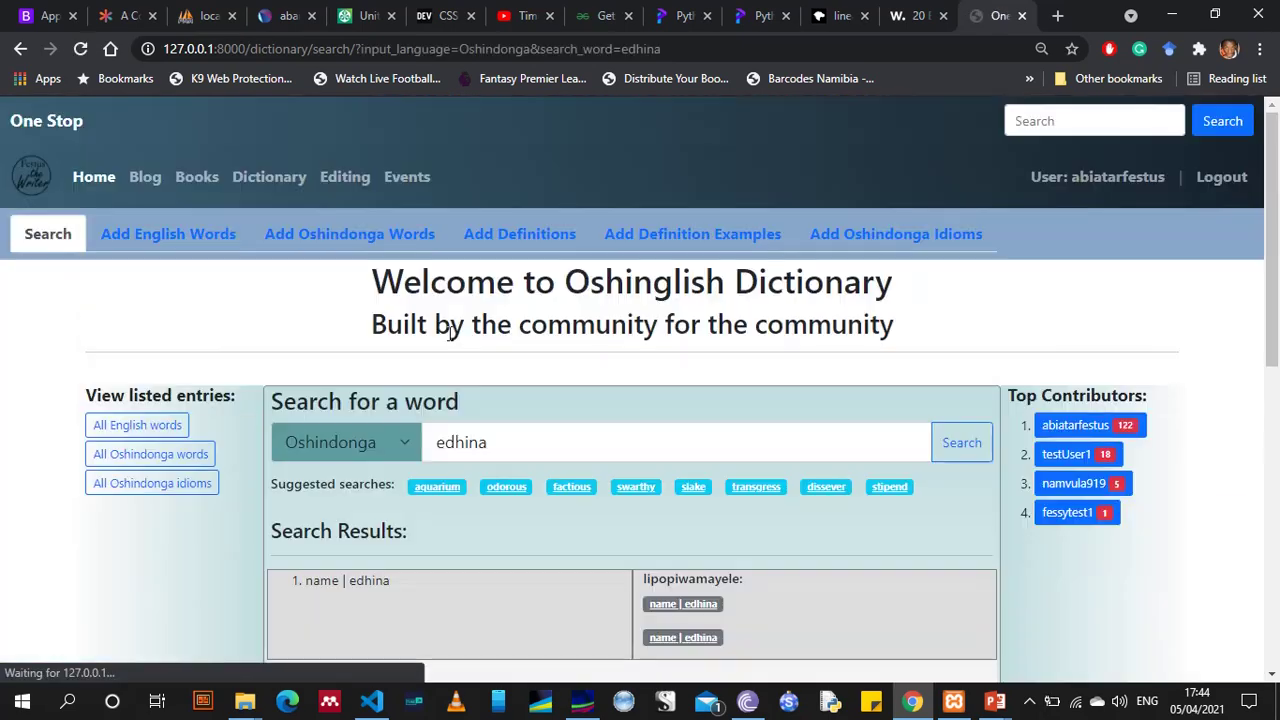
{"action": "scroll", "coordinate": [666, 434], "scroll_direction": "down", "scroll_amount": 5}
{"action": "scroll", "coordinate": [607, 385], "scroll_direction": "down", "scroll_amount": 1}
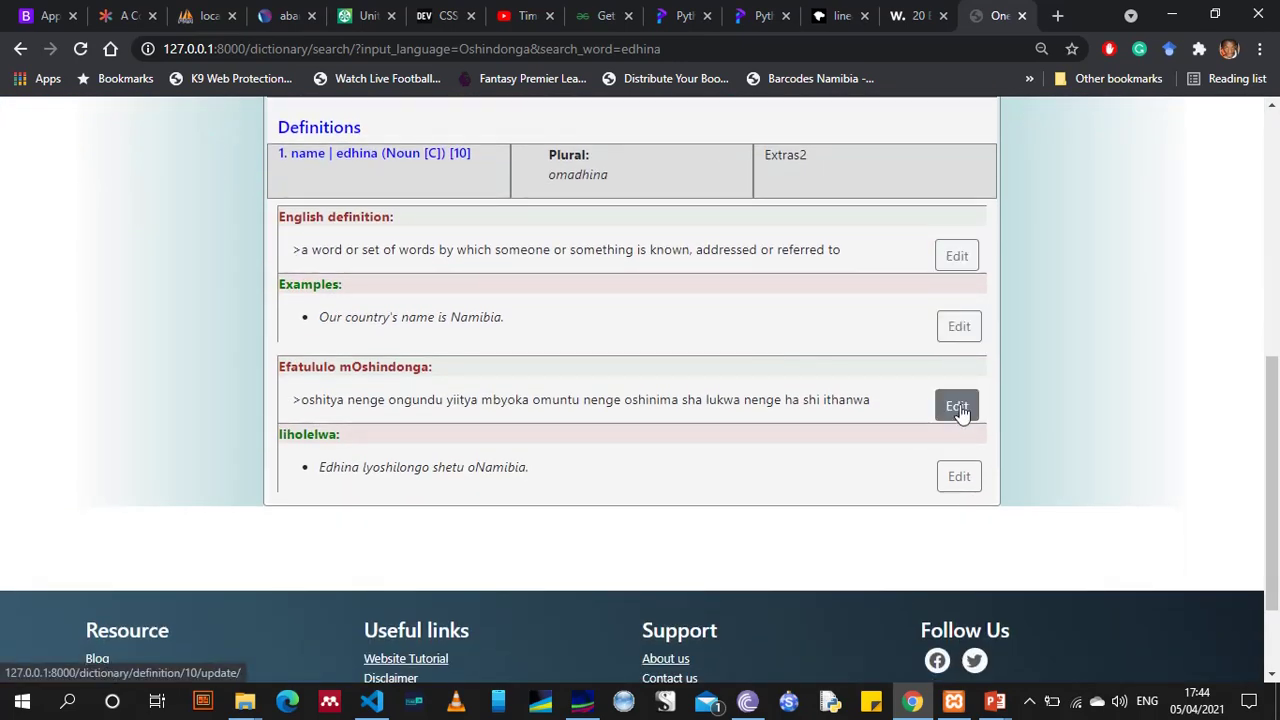
Open the forms for adding English and Oshindonga words, and review the fields of the English word form
{"action": "scroll", "coordinate": [936, 355], "scroll_direction": "up", "scroll_amount": 5}
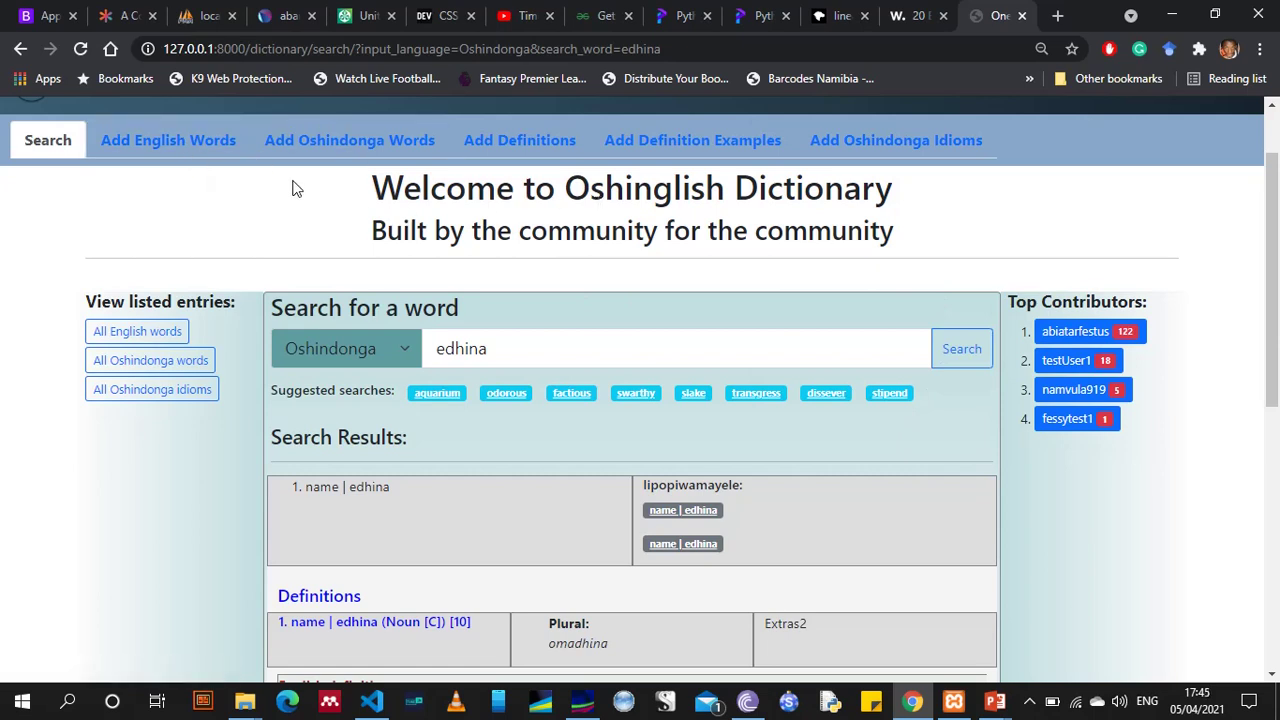
{"action": "left_click", "coordinate": [178, 147]}
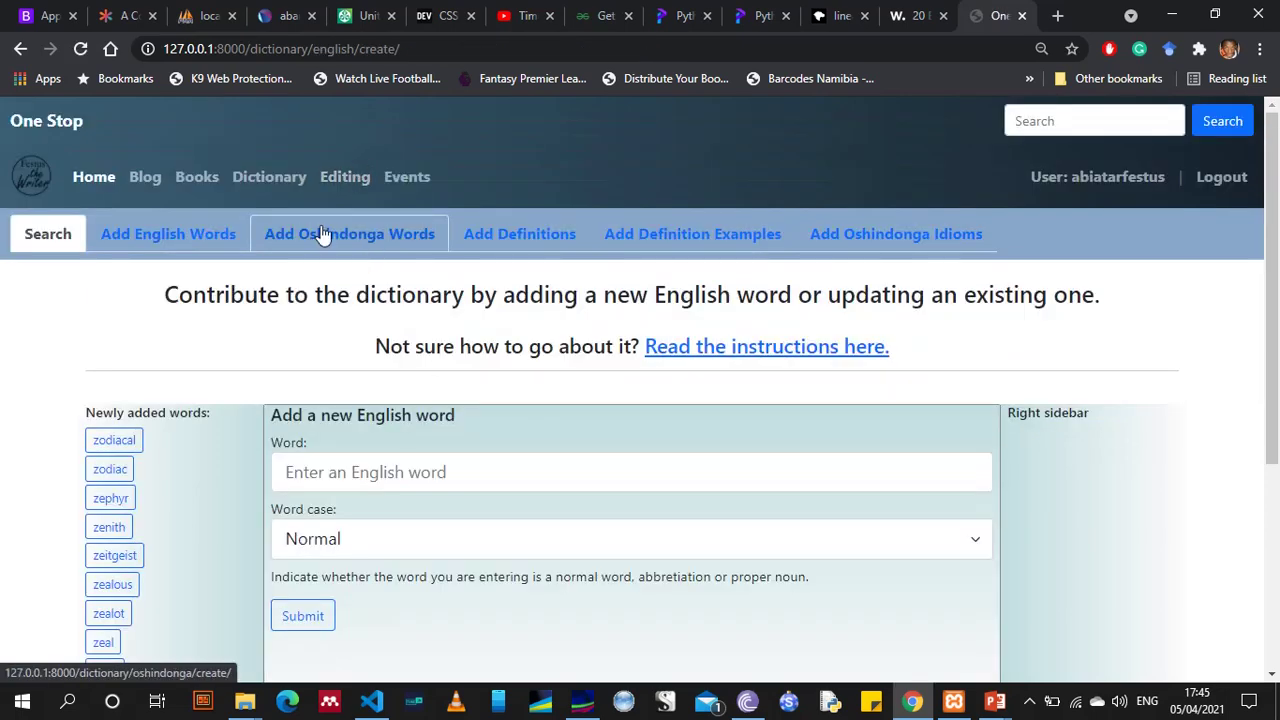
{"action": "left_click", "coordinate": [322, 233]}
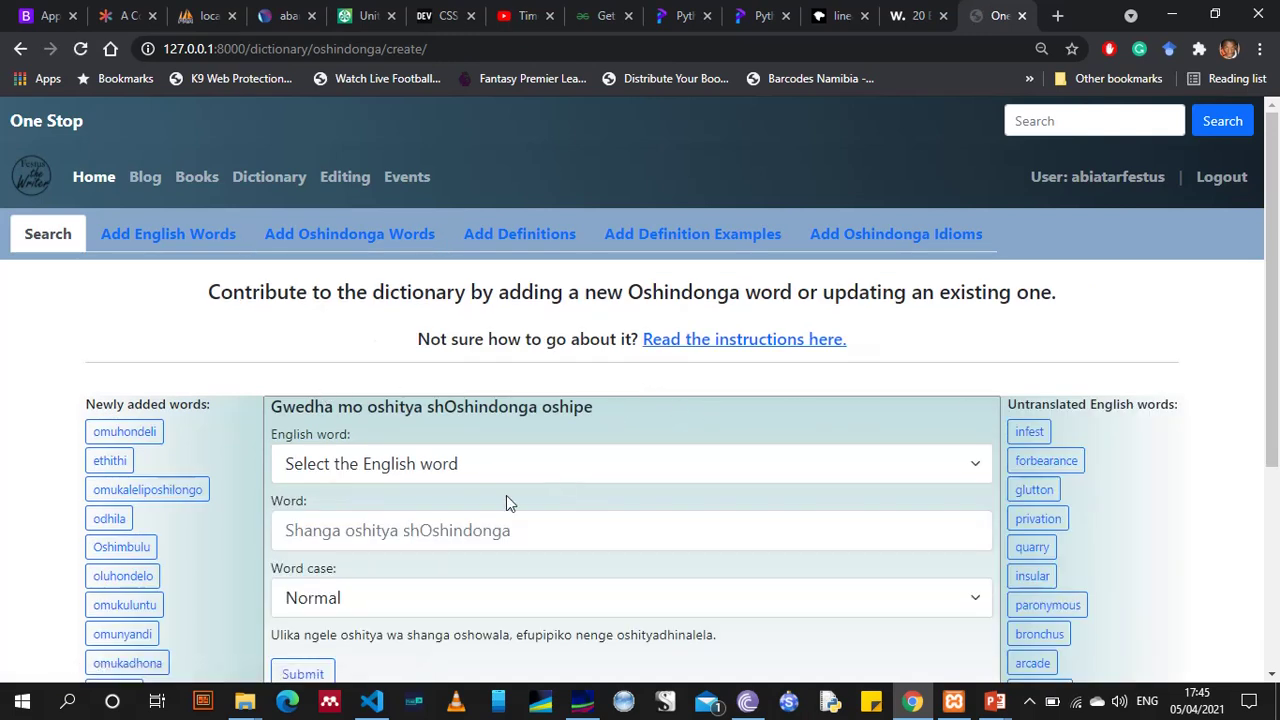
{"action": "left_click", "coordinate": [188, 240]}
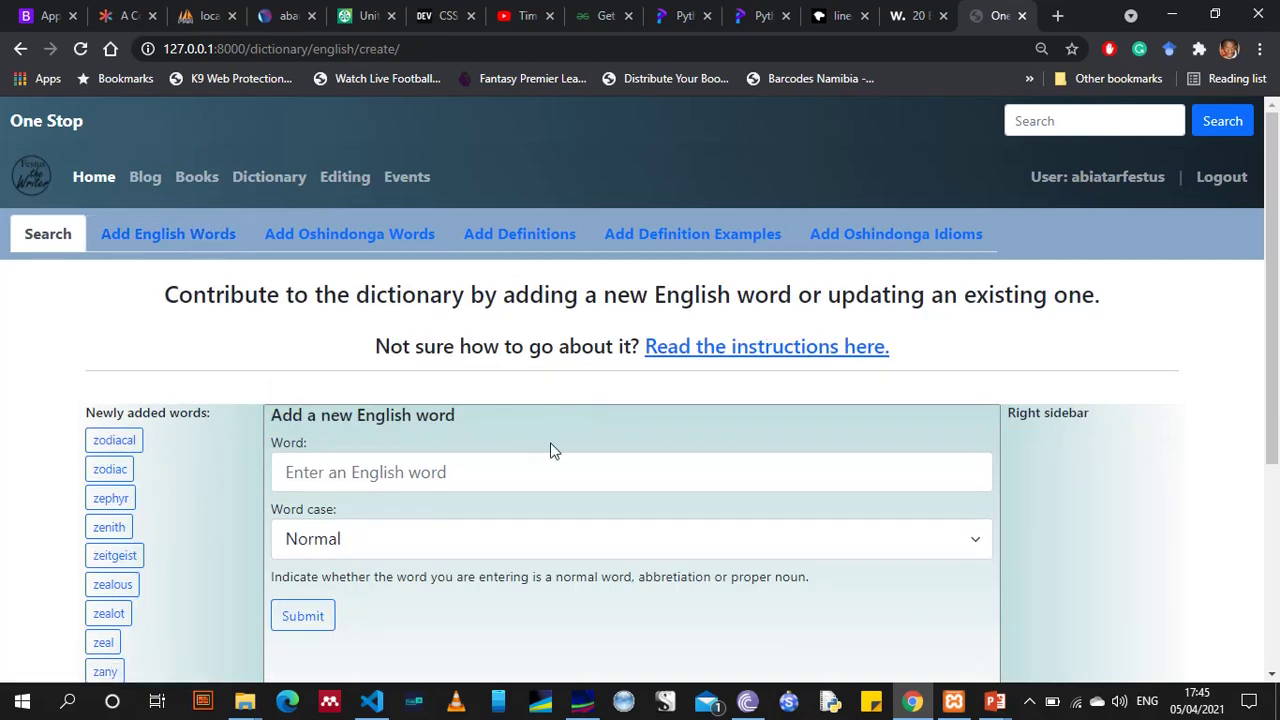
{"action": "scroll", "coordinate": [550, 450], "scroll_direction": "down", "scroll_amount": 1}
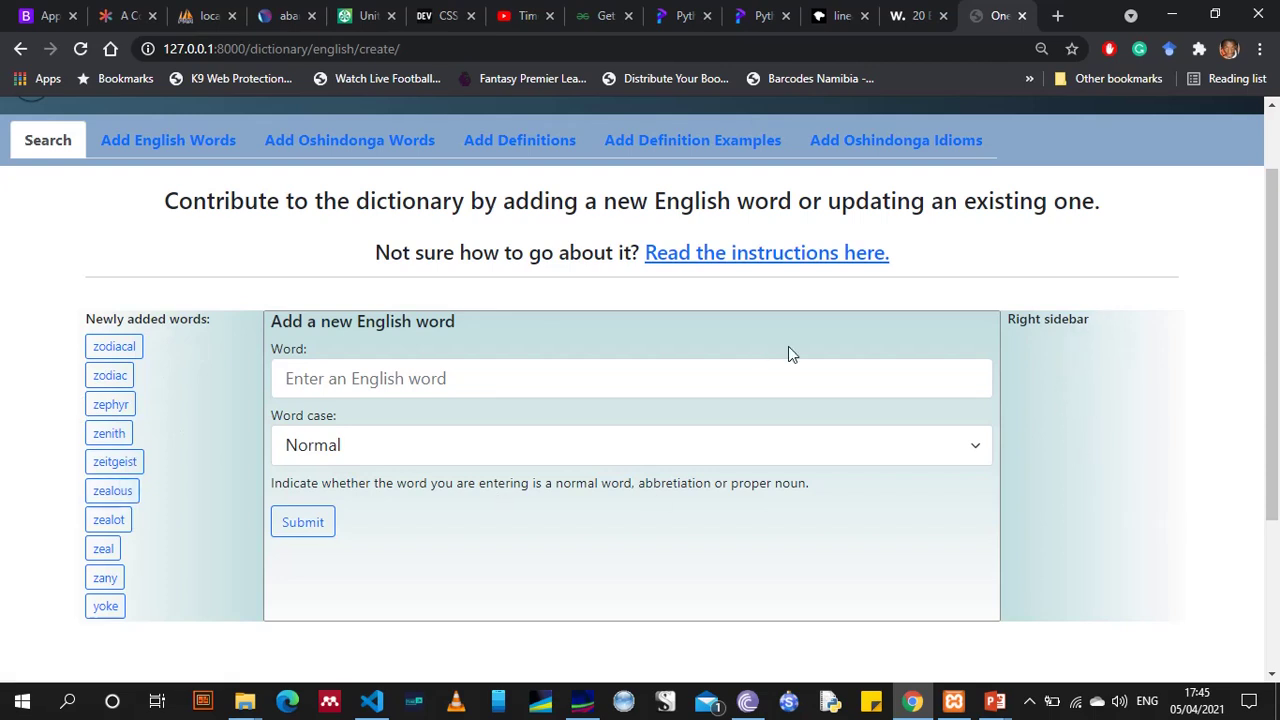
{"action": "scroll", "coordinate": [529, 363], "scroll_direction": "up", "scroll_amount": 1}
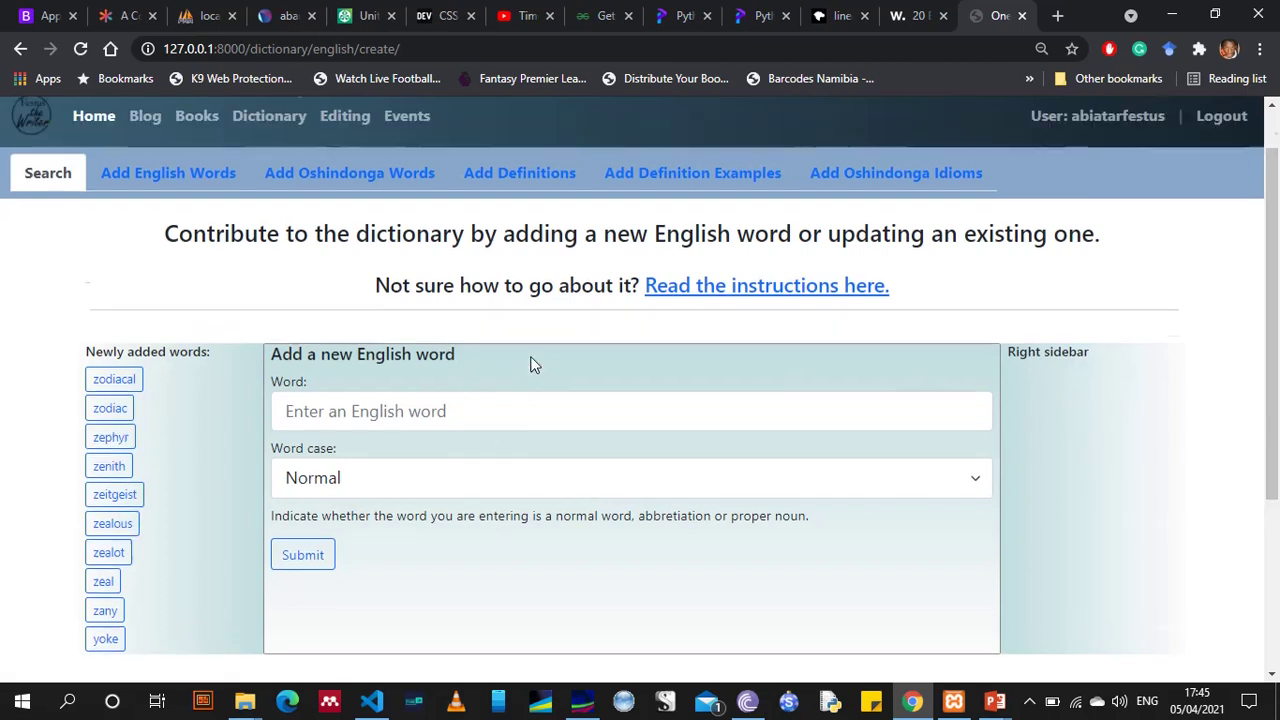
Add the new Oshindonga word "olwaala" as the translation of the English word "colour" and submit it
{"action": "left_click", "coordinate": [323, 246]}
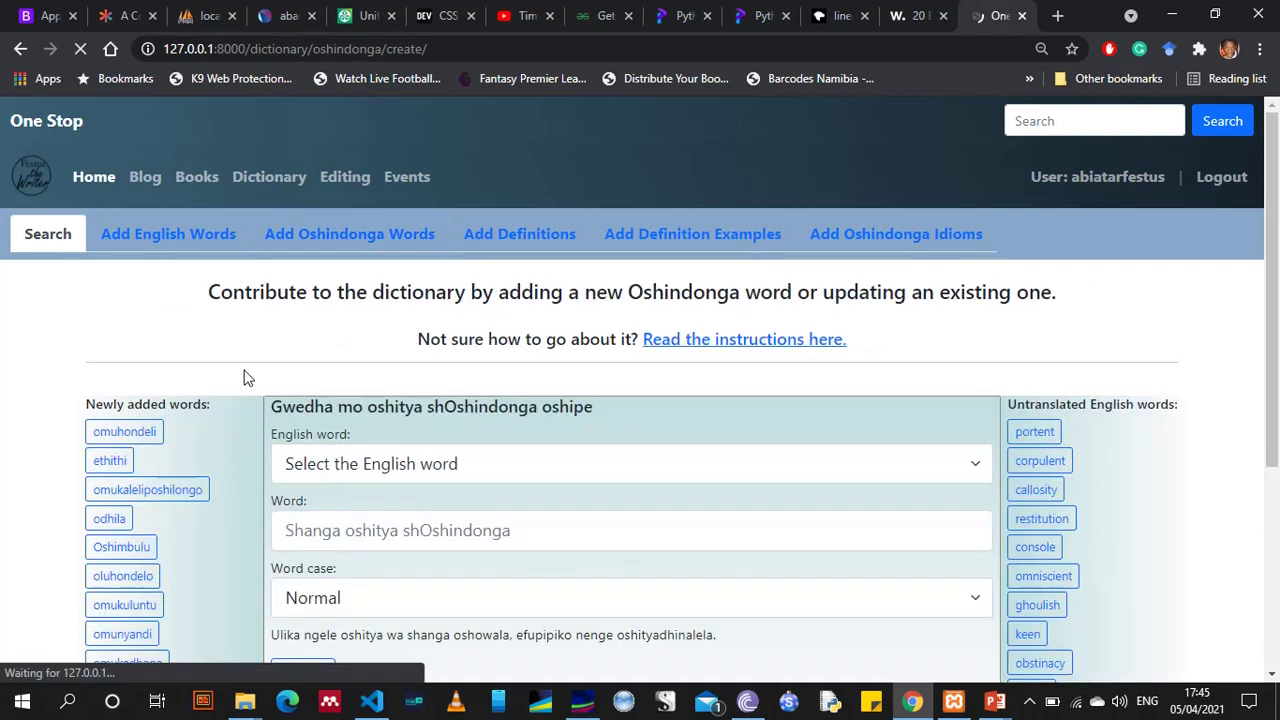
{"action": "scroll", "coordinate": [115, 410], "scroll_direction": "down", "scroll_amount": 2}
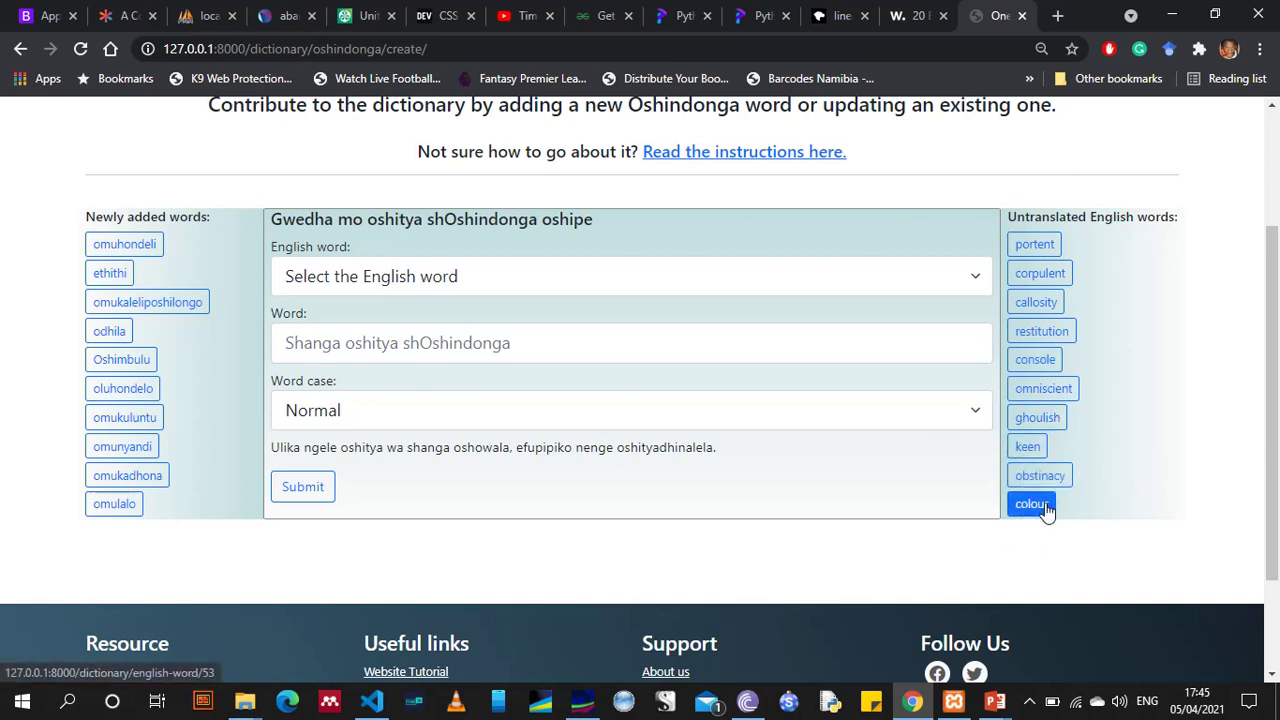
{"action": "left_click", "coordinate": [459, 281]}
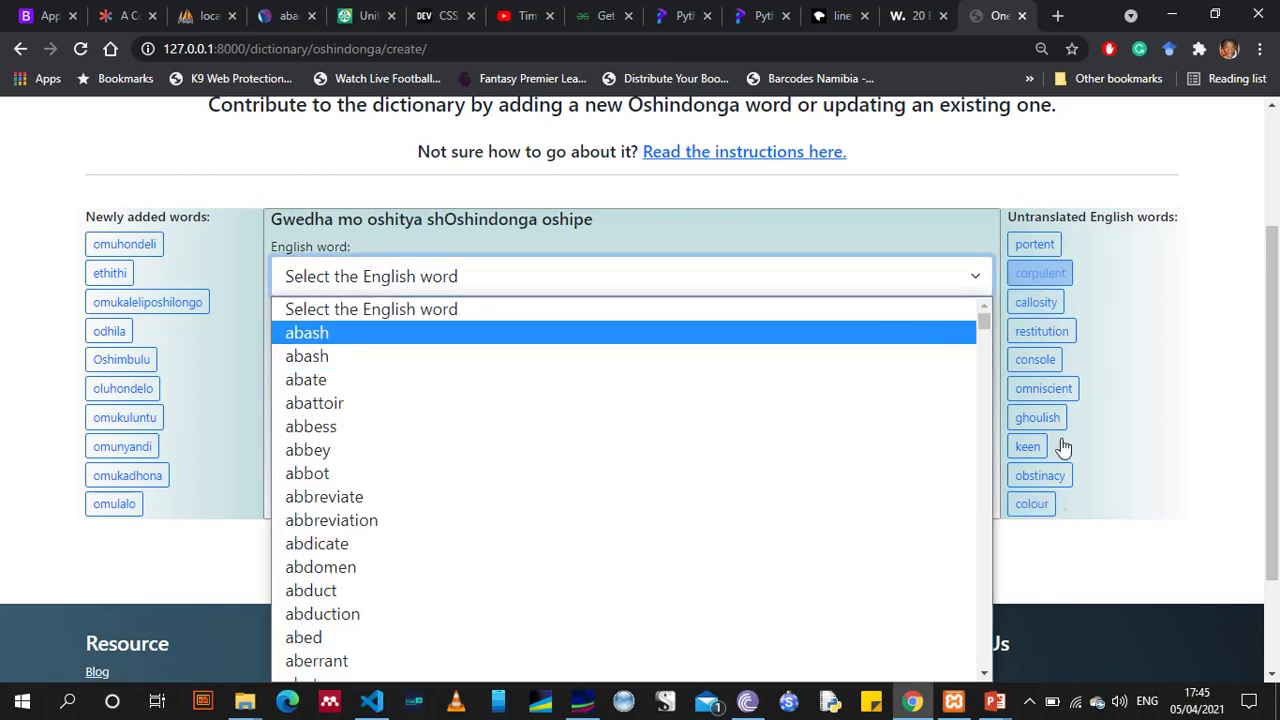
{"action": "left_click_drag", "start_coordinate": [990, 321], "coordinate": [983, 393]}
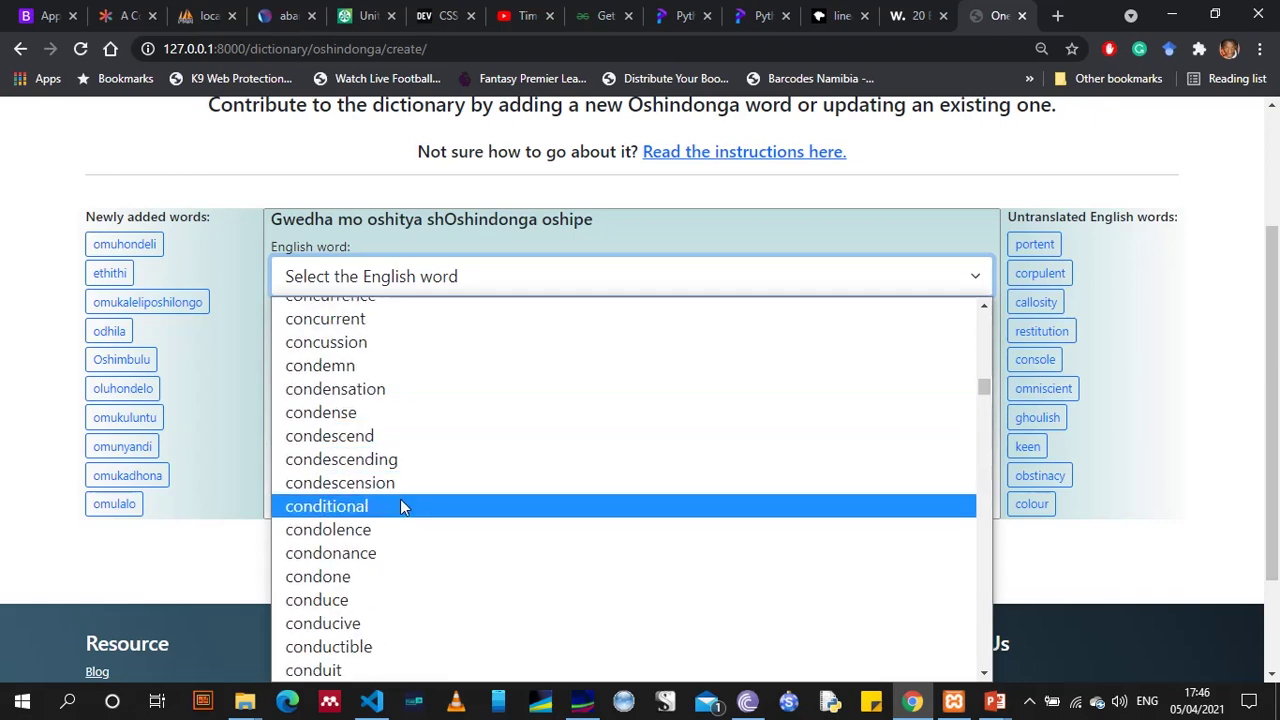
{"action": "scroll", "coordinate": [395, 495], "scroll_direction": "up", "scroll_amount": 6}
{"action": "scroll", "coordinate": [336, 432], "scroll_direction": "up", "scroll_amount": 15}
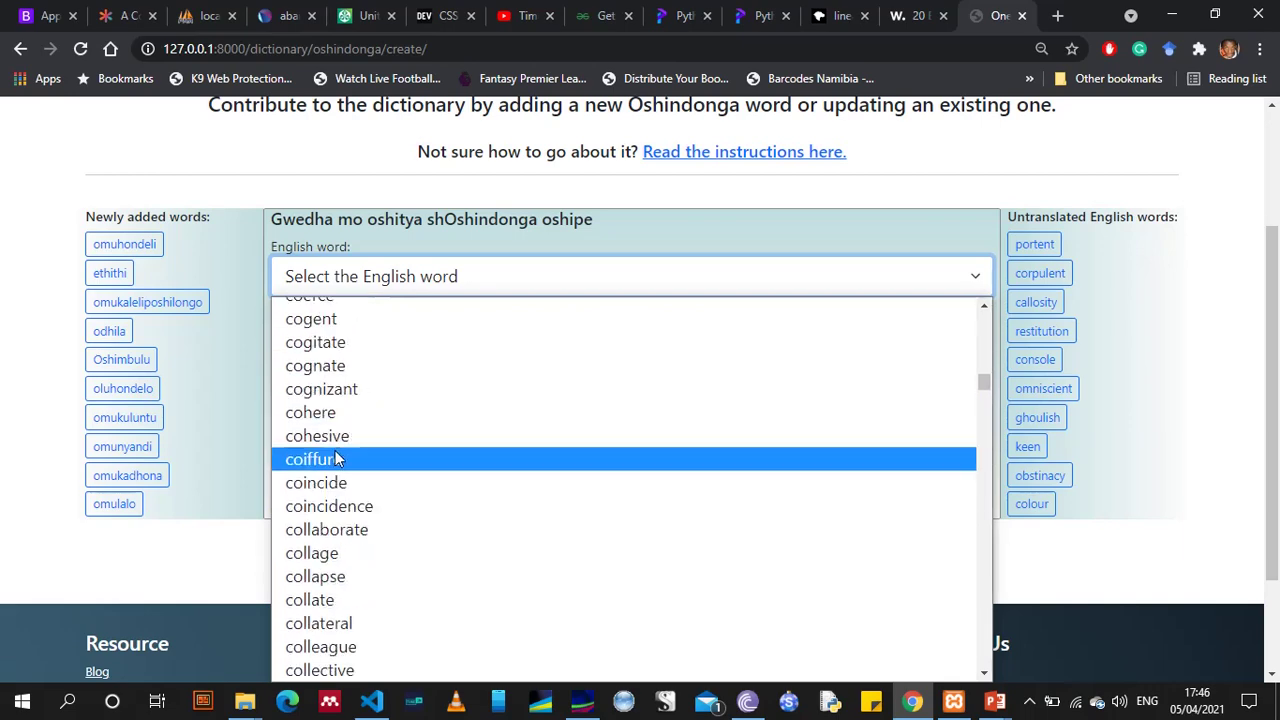
{"action": "scroll", "coordinate": [350, 600], "scroll_direction": "down", "scroll_amount": 4}
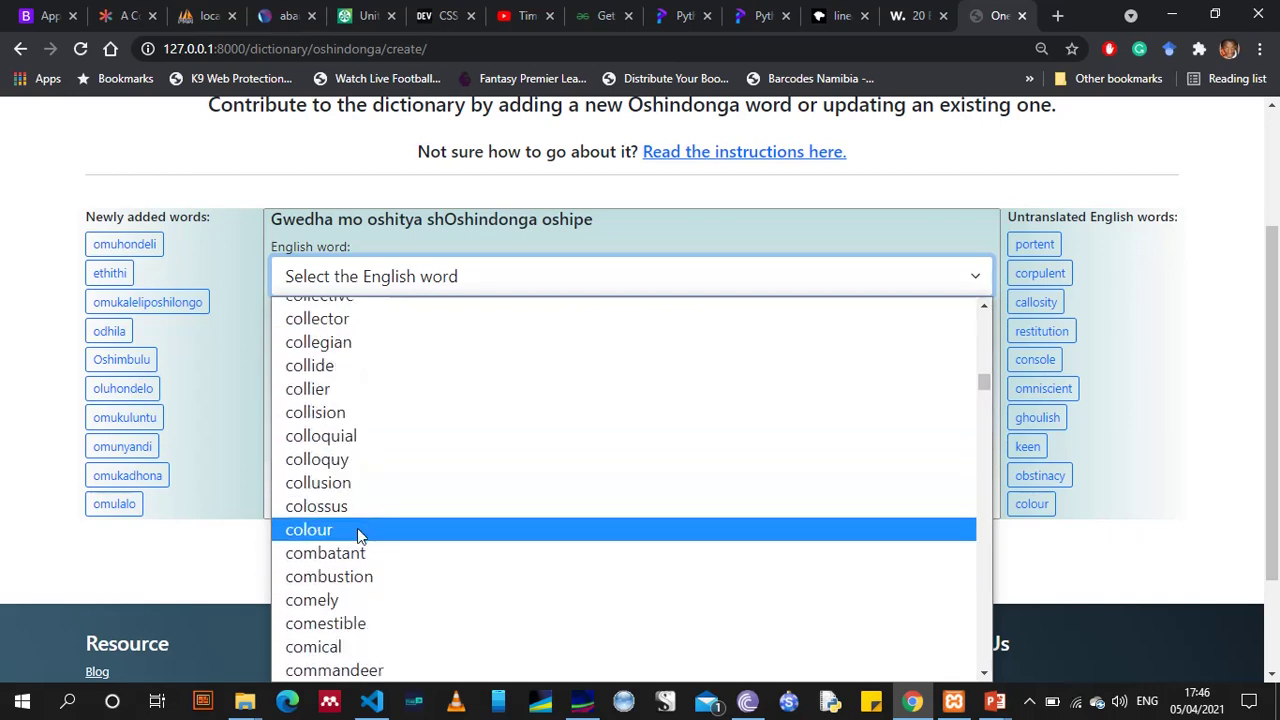
{"action": "left_click", "coordinate": [360, 530]}
{"action": "left_click", "coordinate": [383, 352]}
{"action": "type", "text": "olwaala"}
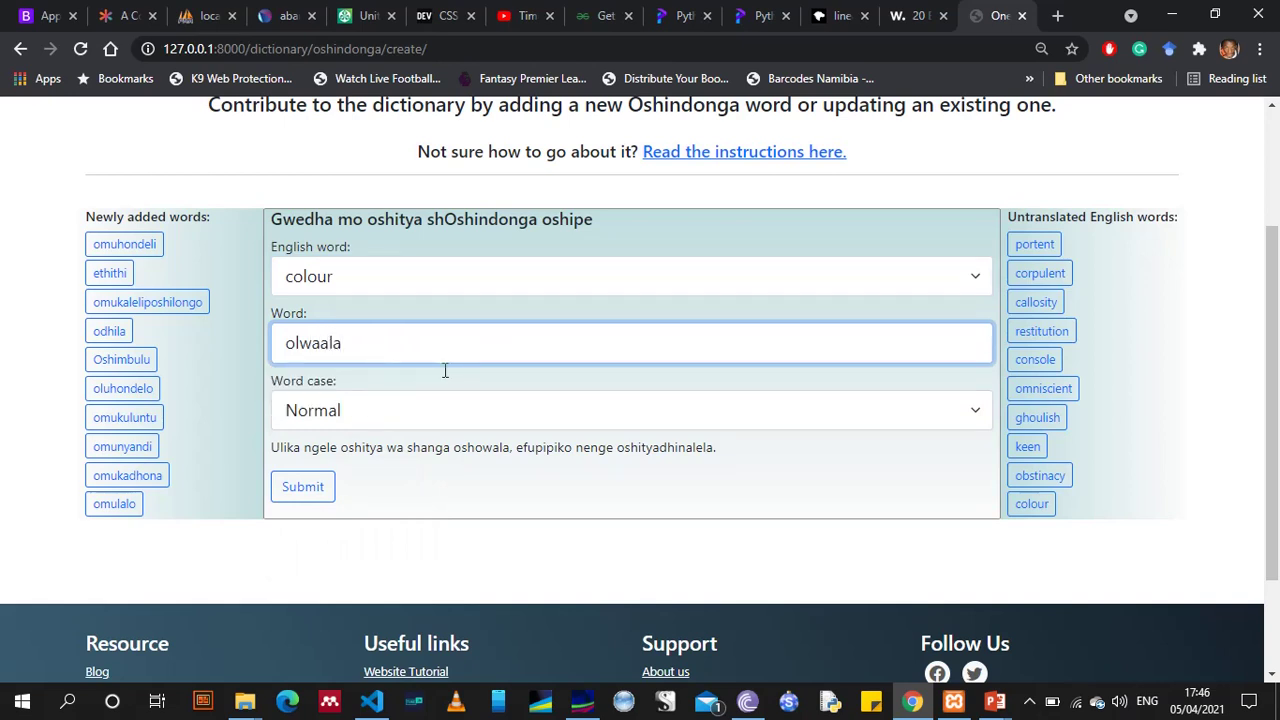
{"action": "left_click", "coordinate": [296, 490]}
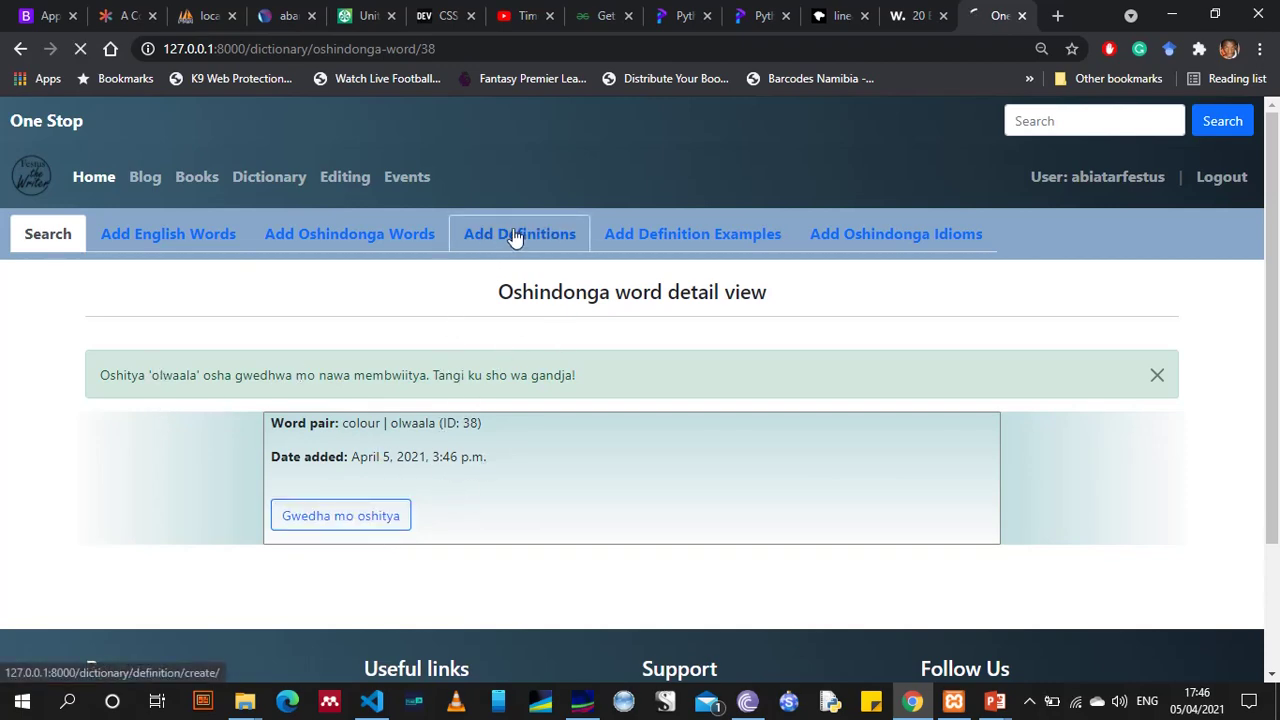
Open the form for adding definitions and review its undefined words and selectable word pairs
{"action": "scroll", "coordinate": [418, 427], "scroll_direction": "down", "scroll_amount": 1}
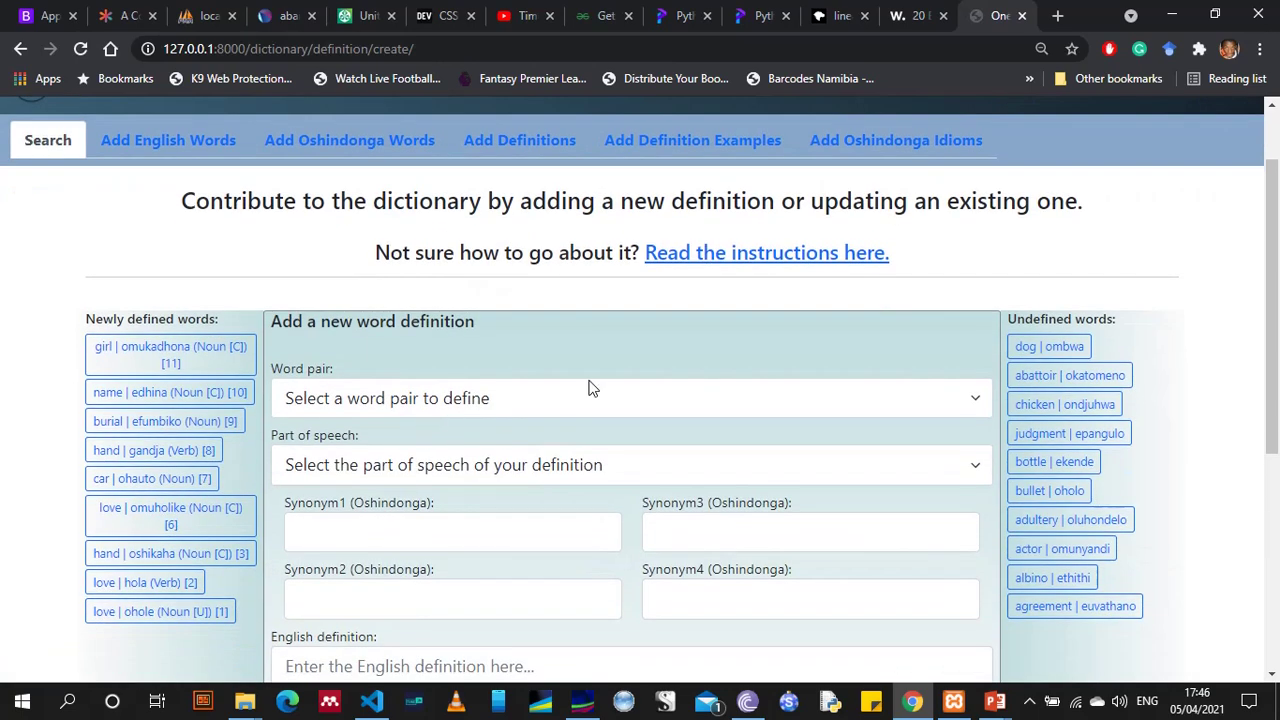
{"action": "scroll", "coordinate": [854, 351], "scroll_direction": "down", "scroll_amount": 1}
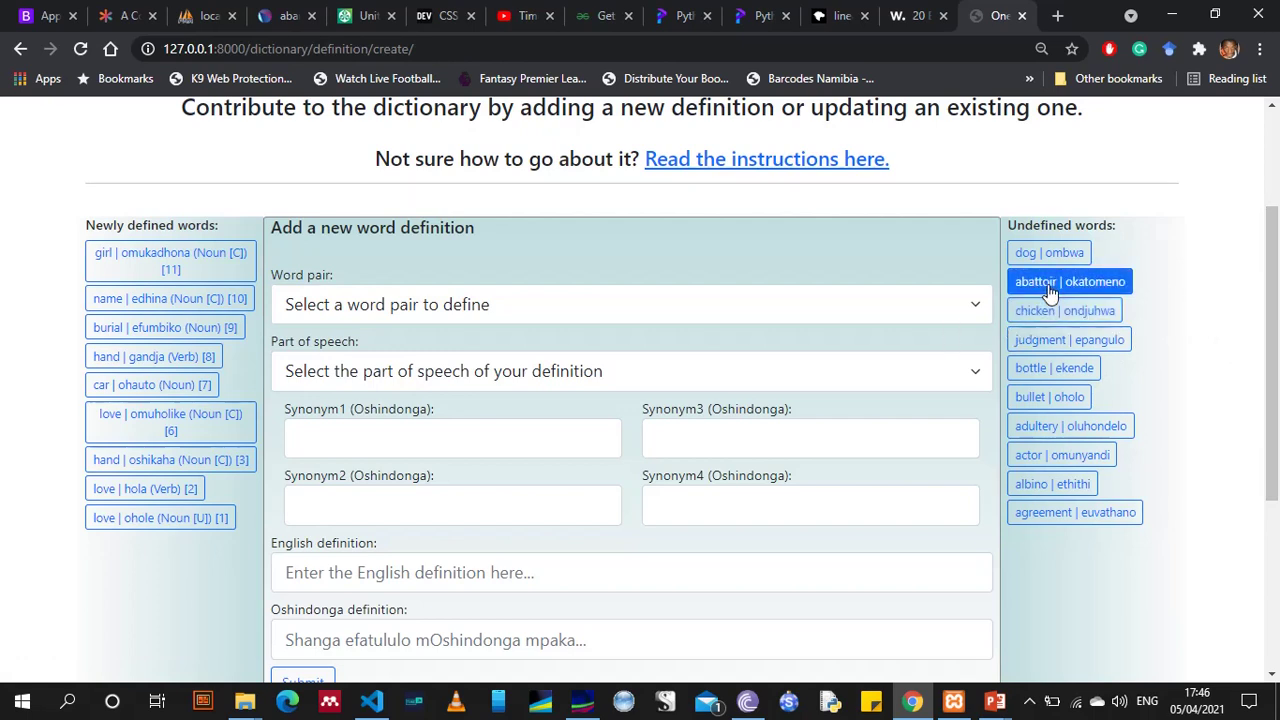
{"action": "left_click", "coordinate": [431, 311]}
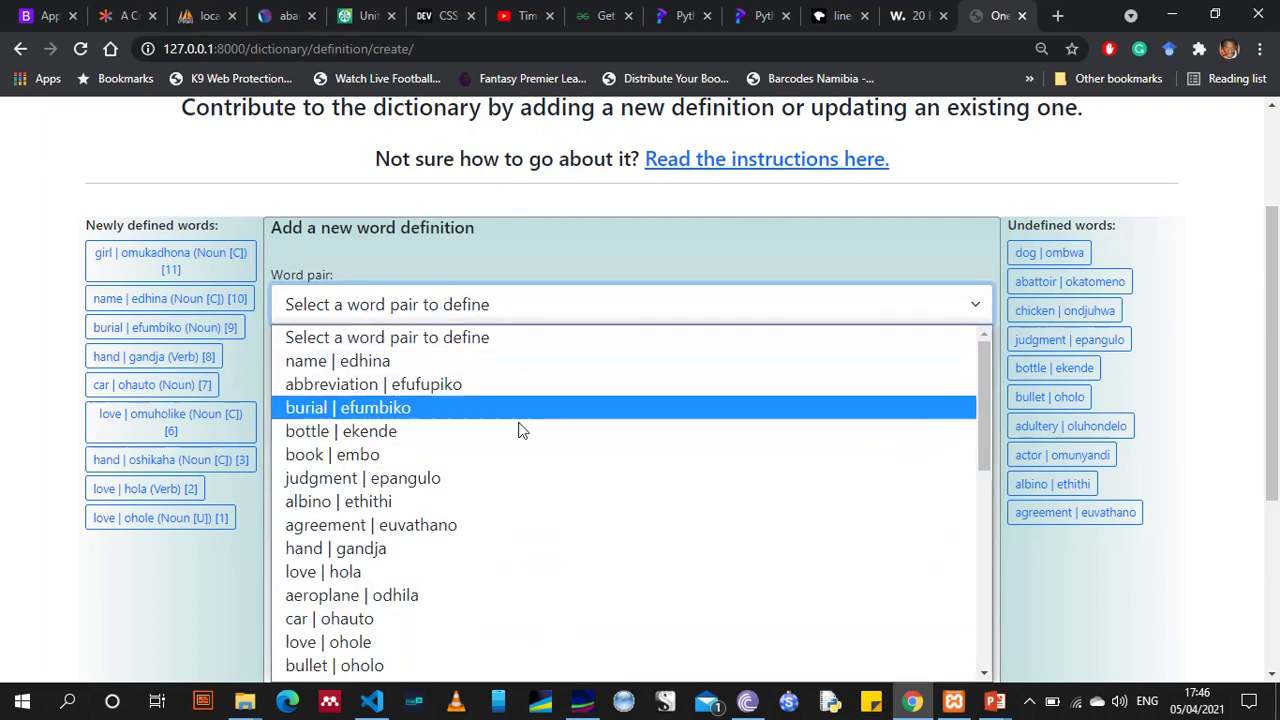
{"action": "left_click", "coordinate": [555, 259]}
Set the definition's part of speech to Noun [C] and examine the plural form fields
{"action": "left_click", "coordinate": [397, 372]}
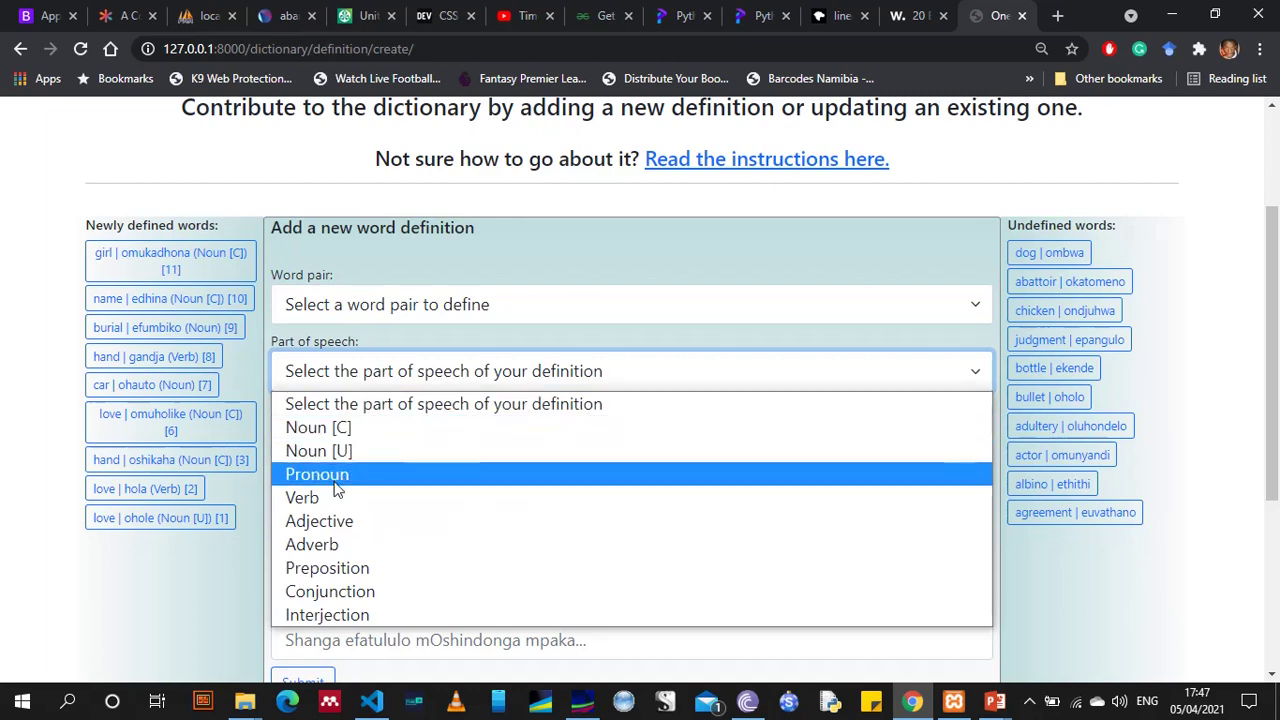
{"action": "left_click", "coordinate": [340, 428]}
{"action": "scroll", "coordinate": [748, 431], "scroll_direction": "down", "scroll_amount": 2}
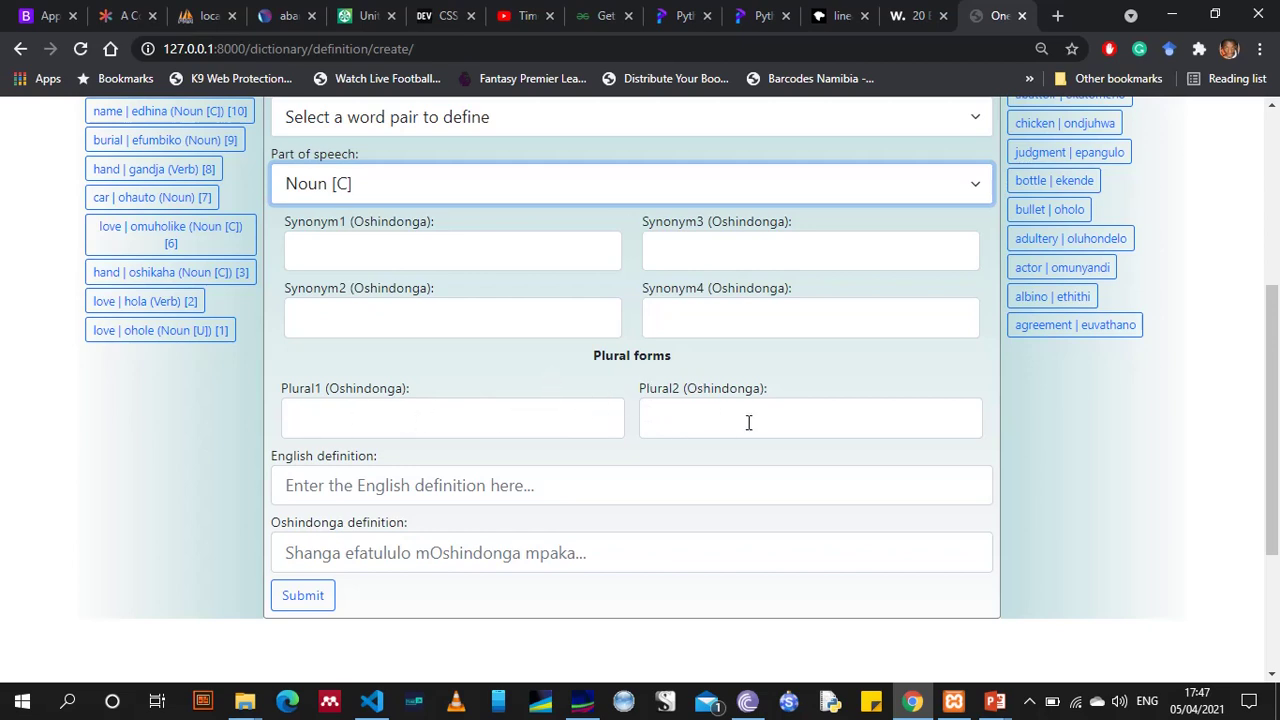
{"action": "scroll", "coordinate": [423, 309], "scroll_direction": "up", "scroll_amount": 1}
Change the definition's part of speech to Verb and examine the tense form fields
{"action": "left_click", "coordinate": [397, 291]}
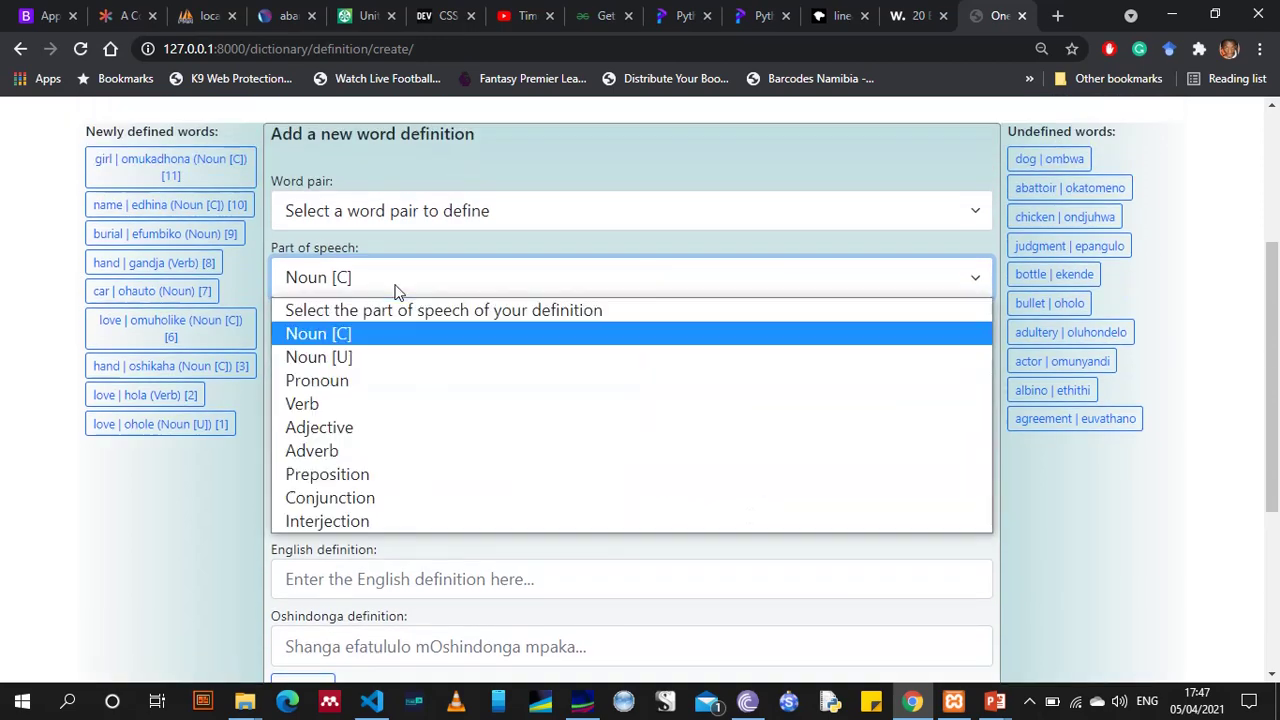
{"action": "left_click", "coordinate": [341, 405]}
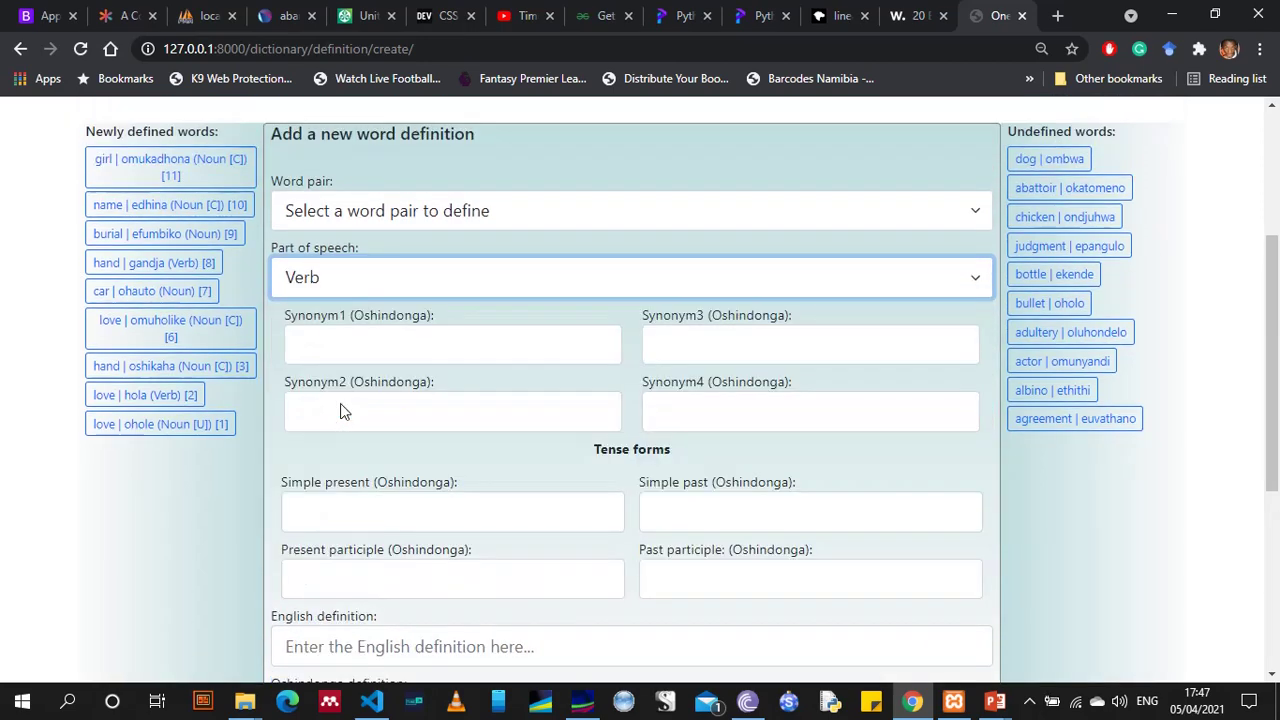
{"action": "scroll", "coordinate": [386, 328], "scroll_direction": "down", "scroll_amount": 3}
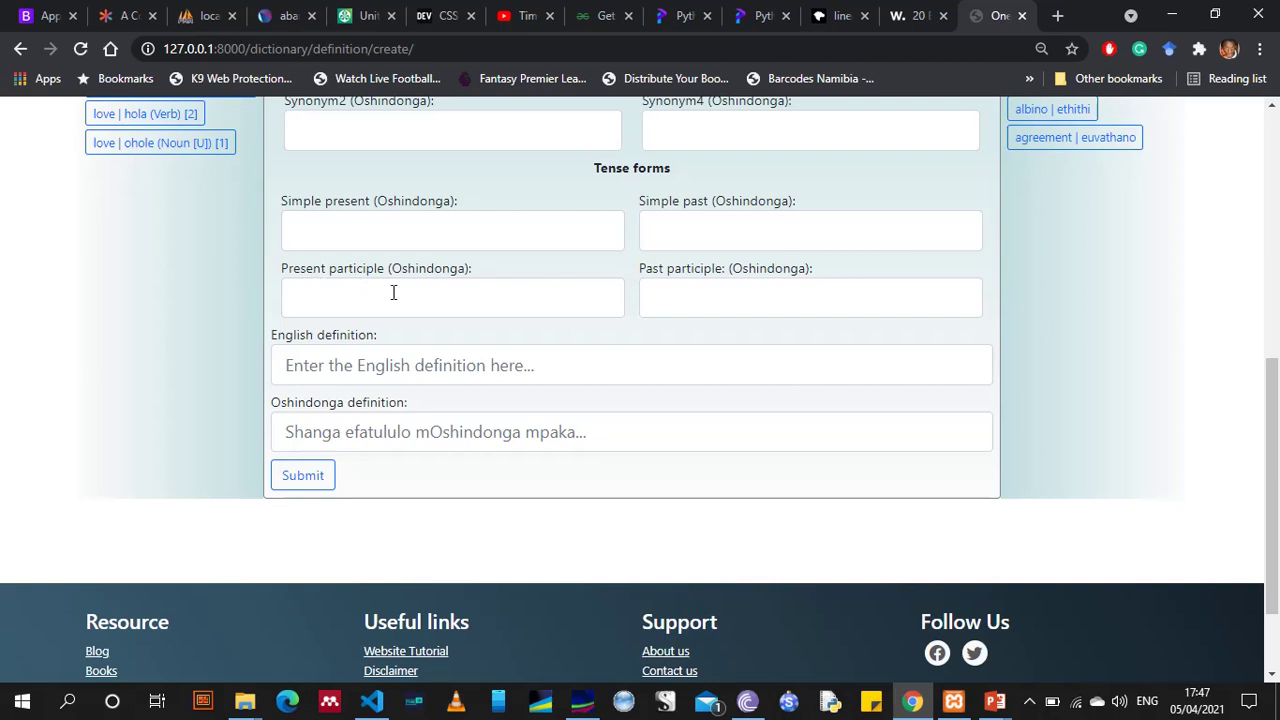
{"action": "scroll", "coordinate": [673, 299], "scroll_direction": "up", "scroll_amount": 2}
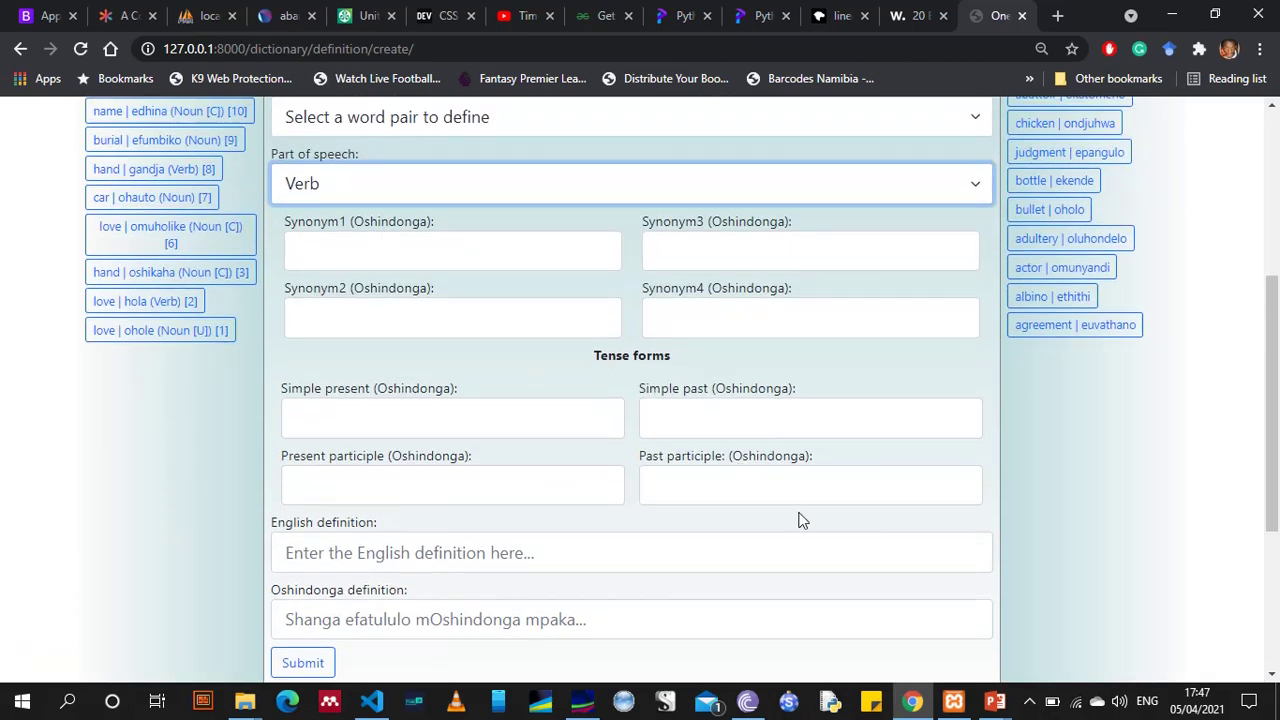
Change the definition's part of speech to Adjective and examine the fields offered for it
{"action": "left_click", "coordinate": [460, 193]}
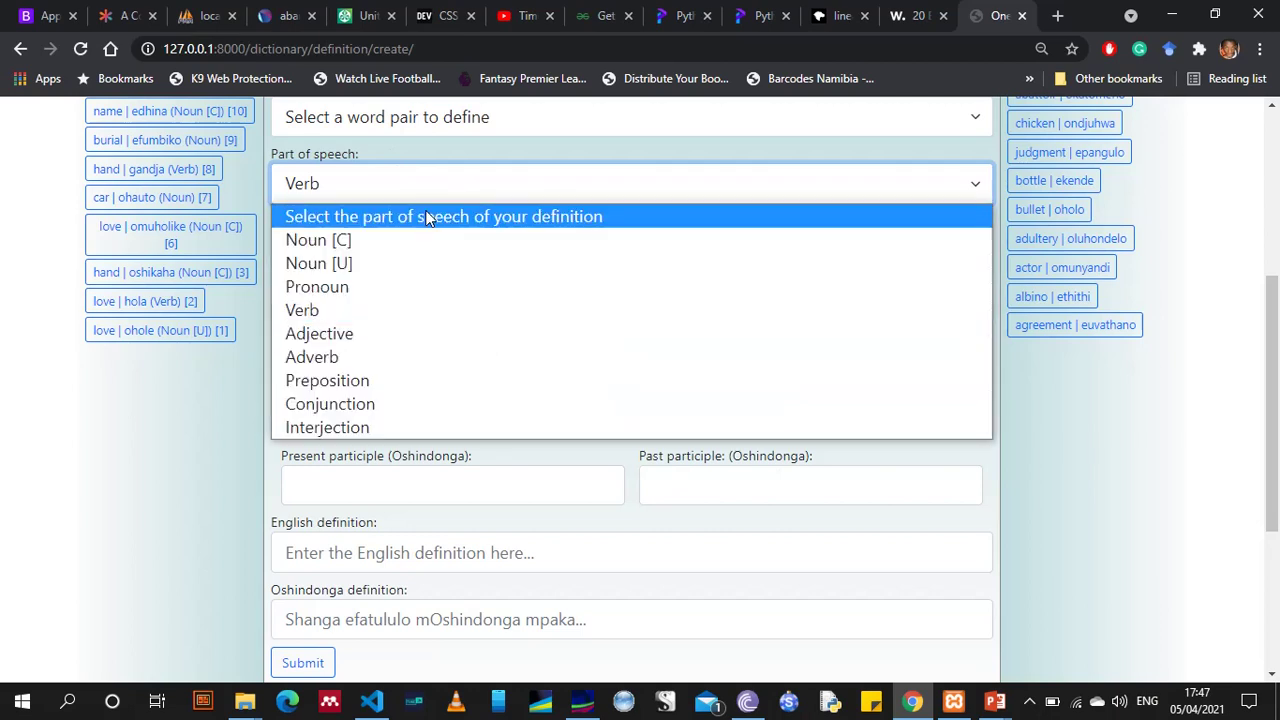
{"action": "left_click", "coordinate": [357, 335]}
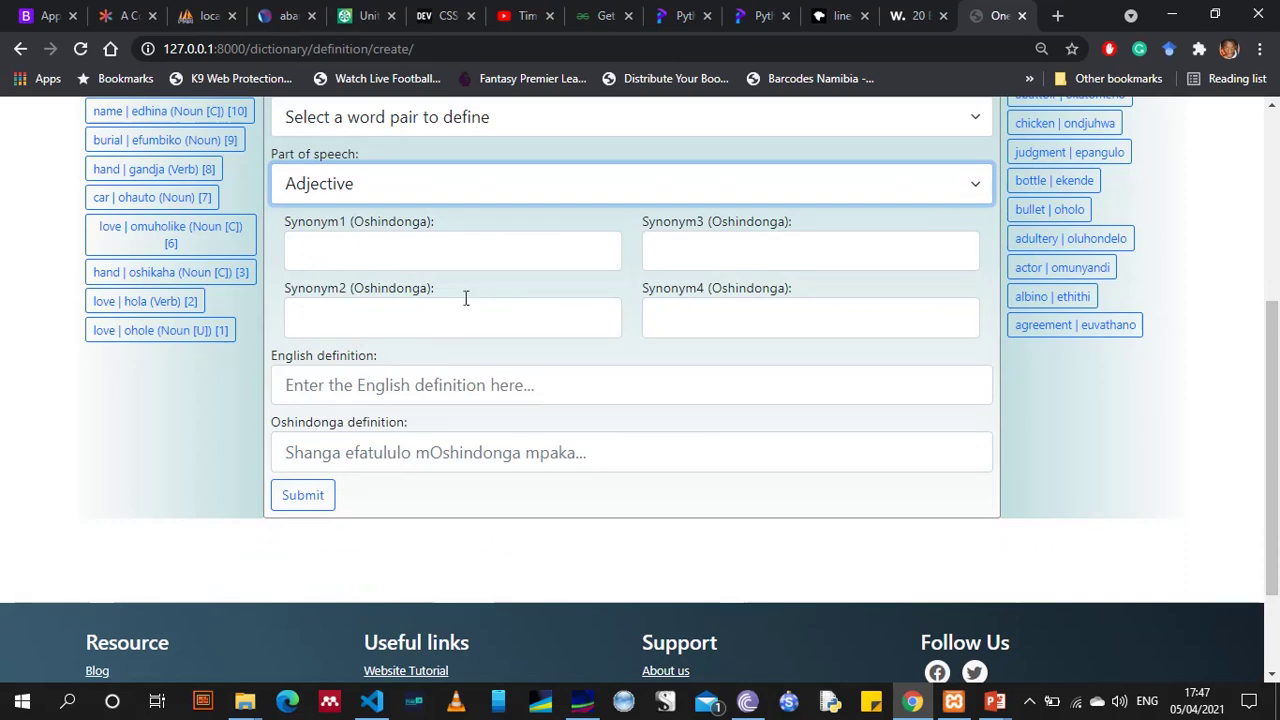
{"action": "scroll", "coordinate": [466, 294], "scroll_direction": "down", "scroll_amount": 1}
{"action": "scroll", "coordinate": [679, 270], "scroll_direction": "up", "scroll_amount": 1}
{"action": "scroll", "coordinate": [675, 368], "scroll_direction": "up", "scroll_amount": 5}
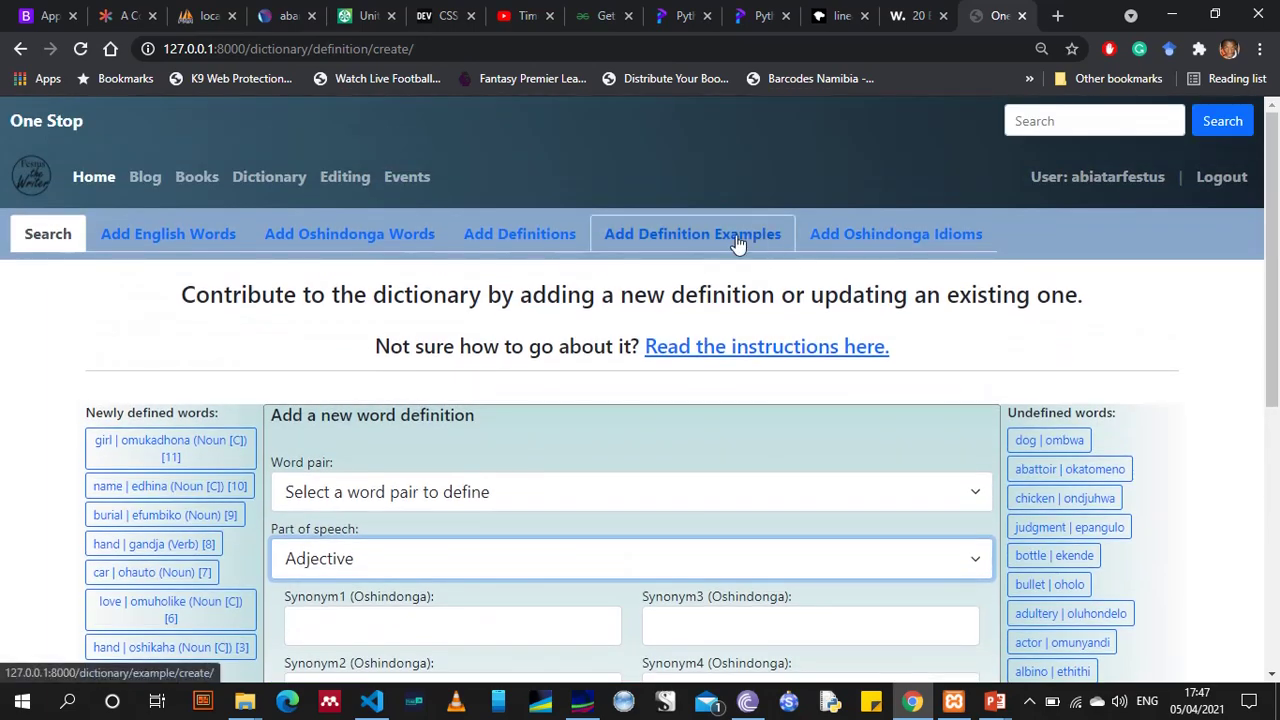
Open the definition example form, select "hand | oshikaha (Noun [C]) [3]" and review the English and Oshindonga example fields
{"action": "left_click", "coordinate": [737, 240]}
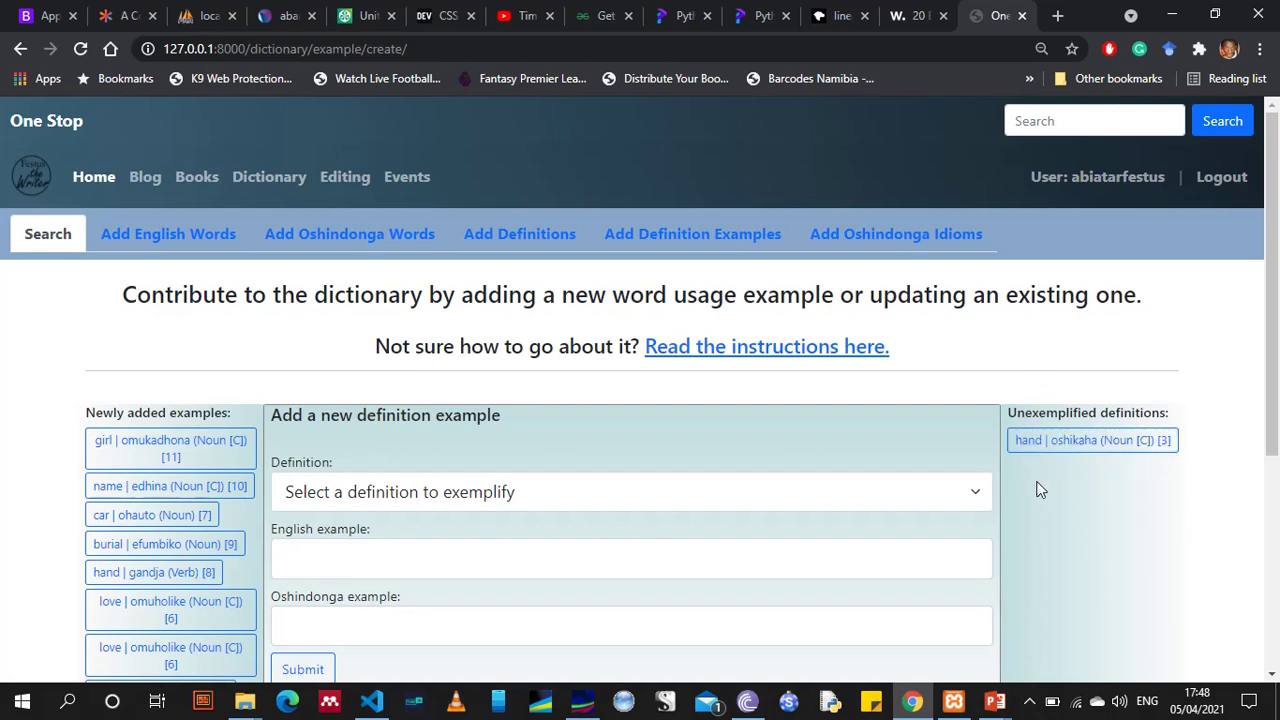
{"action": "left_click", "coordinate": [840, 503]}
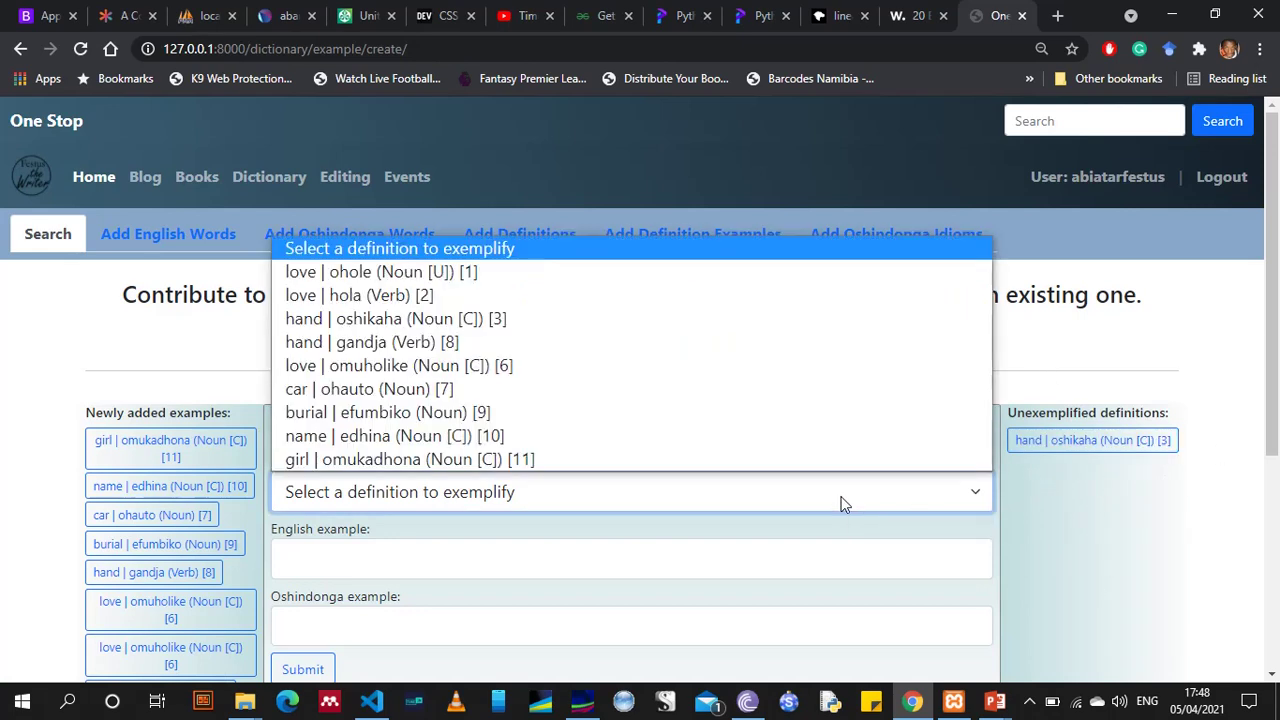
{"action": "left_click", "coordinate": [365, 320]}
{"action": "scroll", "coordinate": [383, 494], "scroll_direction": "down", "scroll_amount": 2}
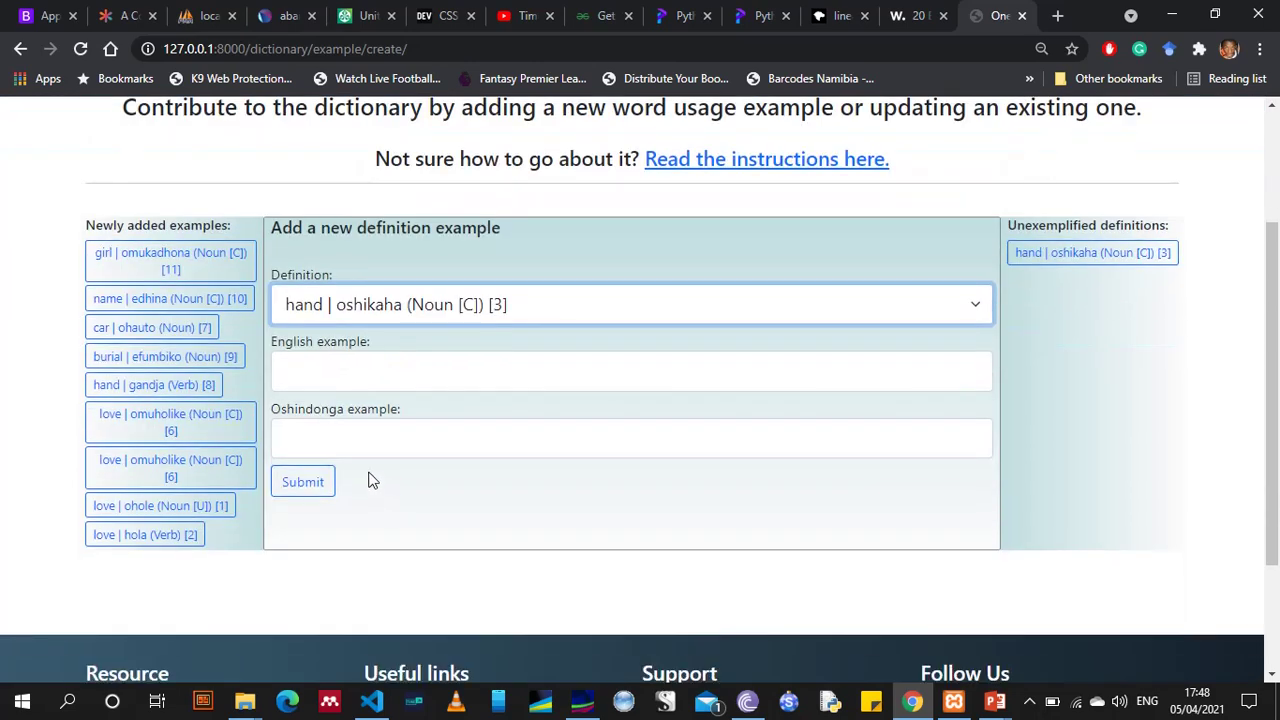
{"action": "left_click", "coordinate": [352, 370]}
{"action": "left_click", "coordinate": [762, 439]}
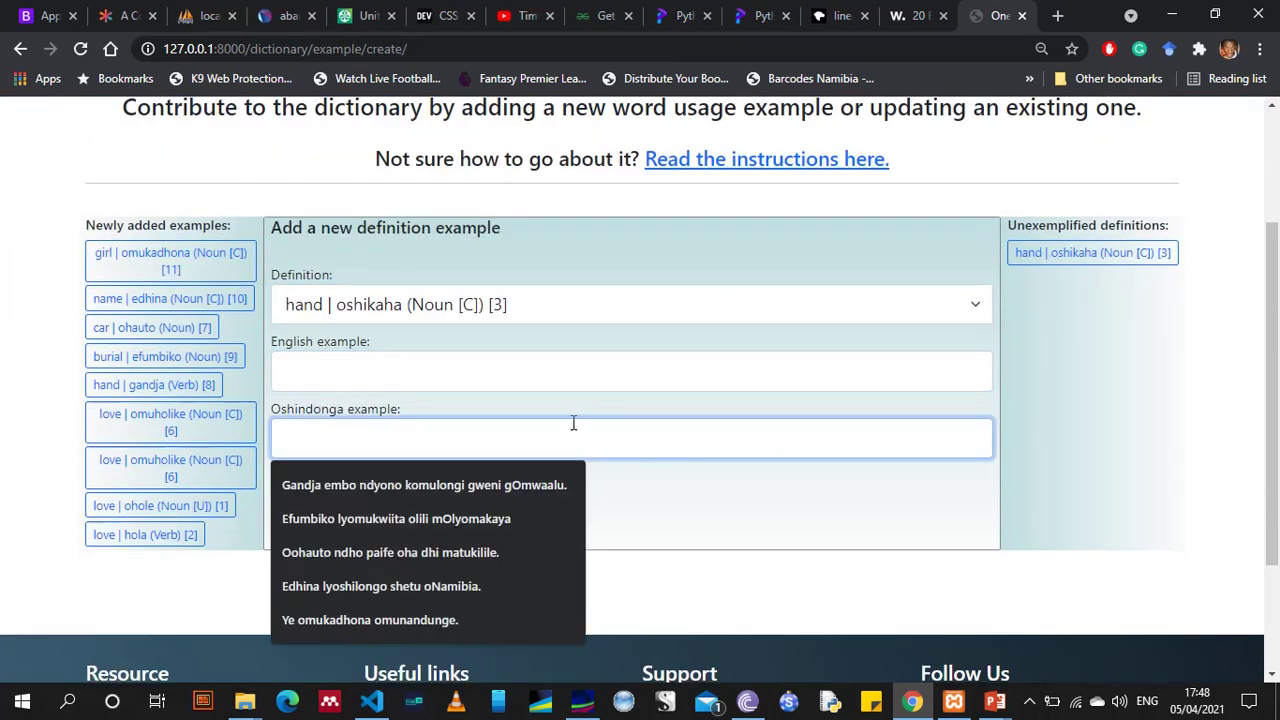
{"action": "left_click", "coordinate": [590, 413]}
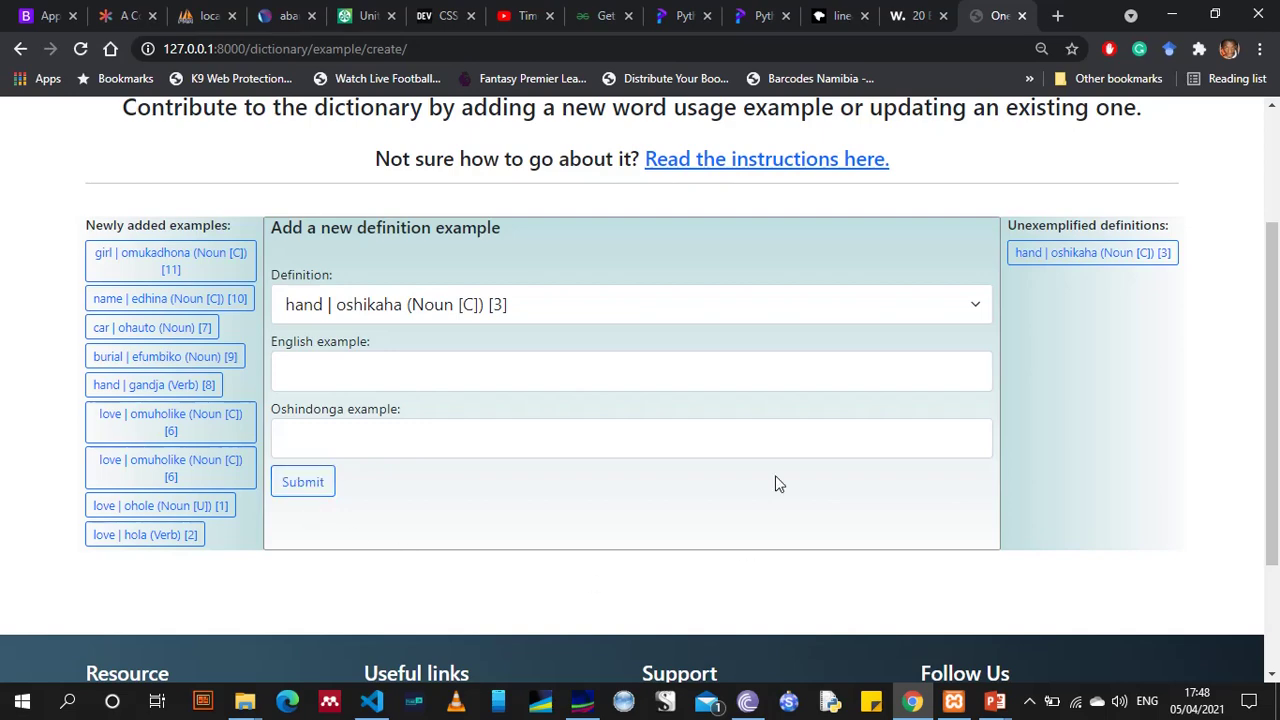
Open the form for adding Oshindonga idioms and select the word pair "bullet | oholo"
{"action": "scroll", "coordinate": [782, 438], "scroll_direction": "up", "scroll_amount": 2}
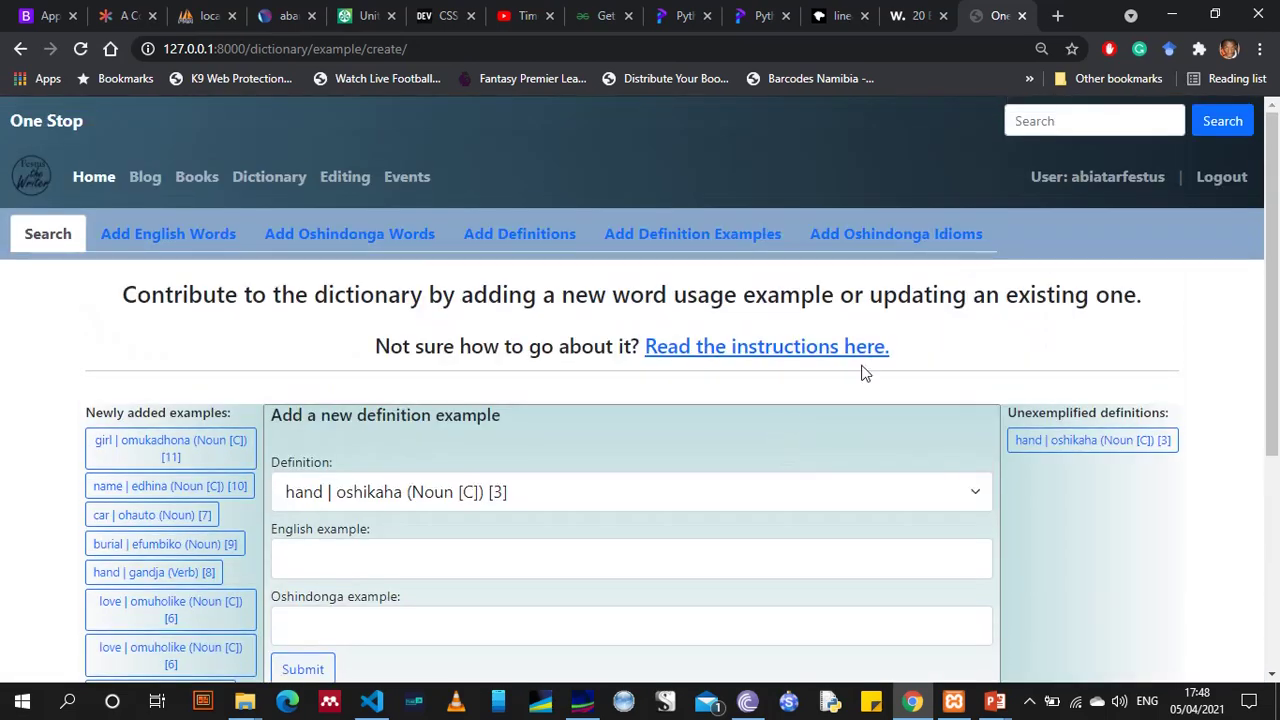
{"action": "left_click", "coordinate": [878, 238]}
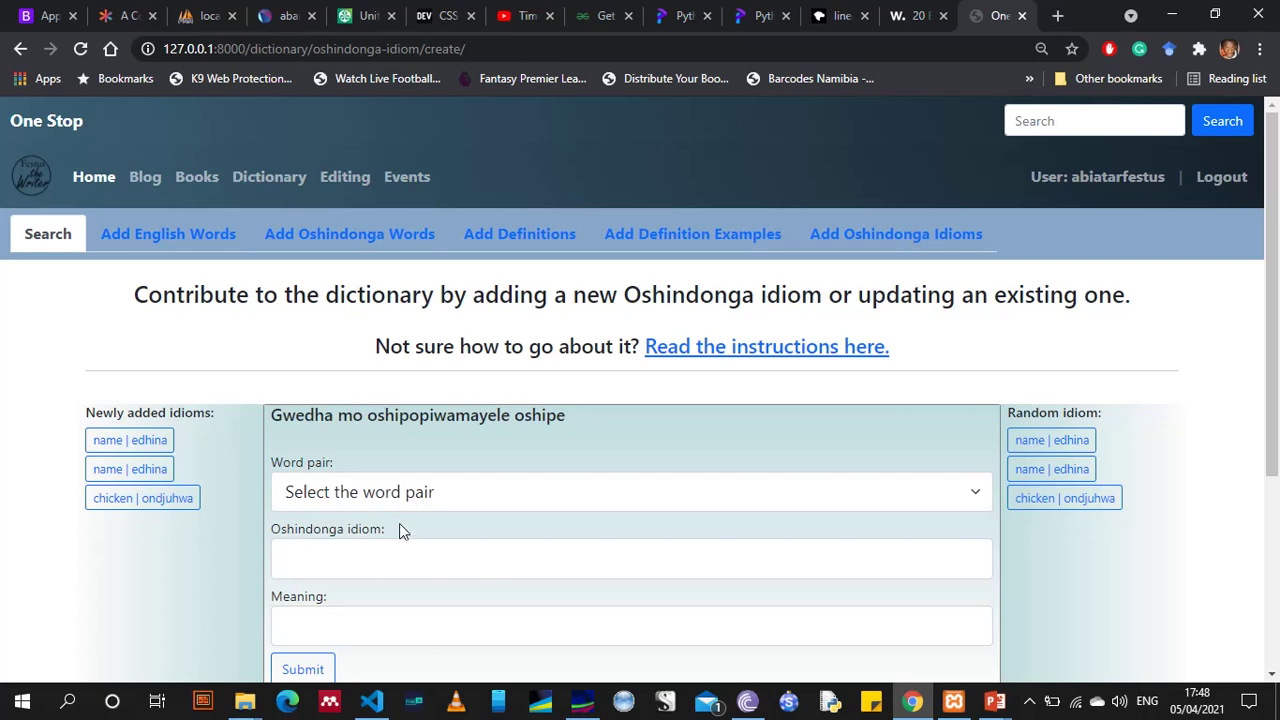
{"action": "scroll", "coordinate": [711, 460], "scroll_direction": "down", "scroll_amount": 1}
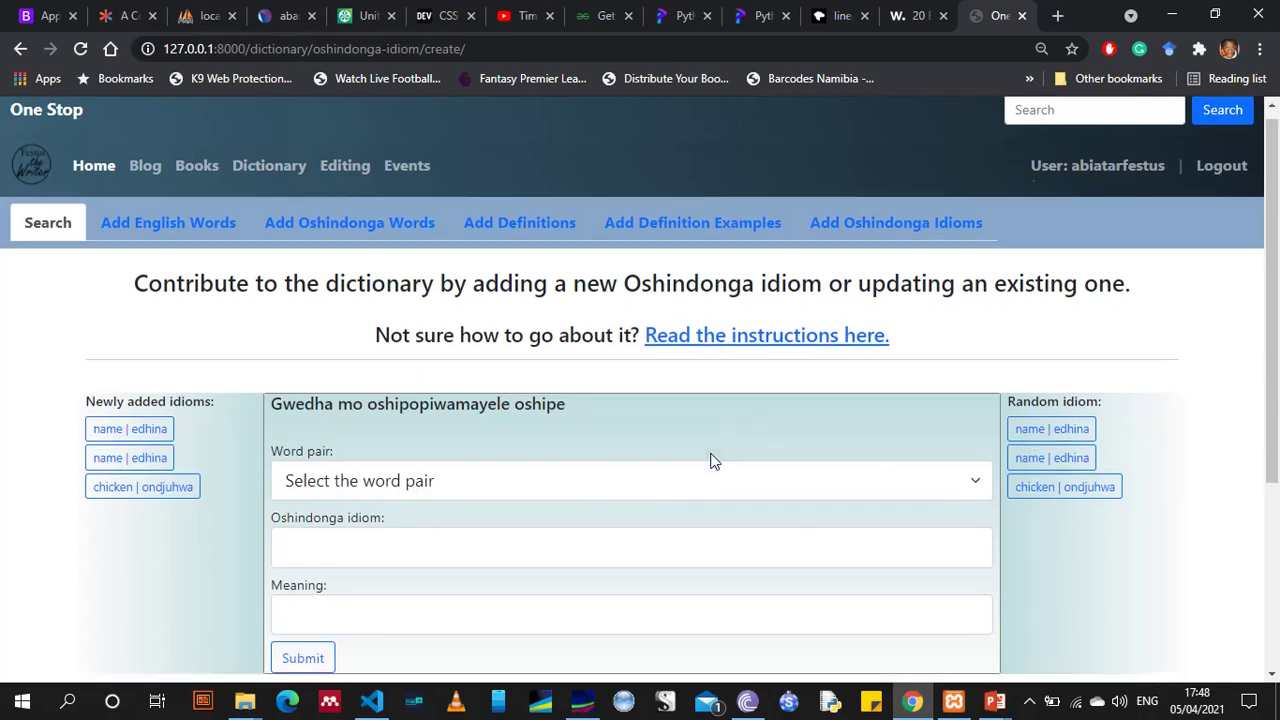
{"action": "left_click", "coordinate": [502, 401]}
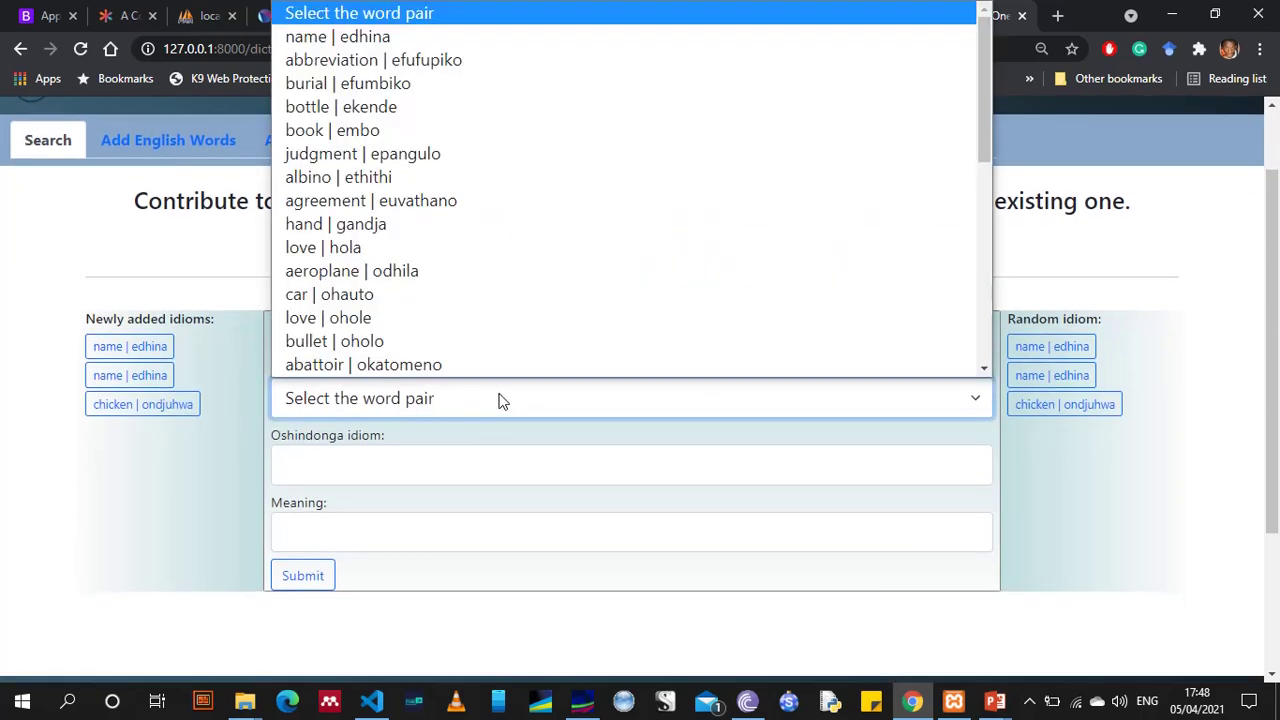
{"action": "scroll", "coordinate": [420, 214], "scroll_direction": "down", "scroll_amount": 3}
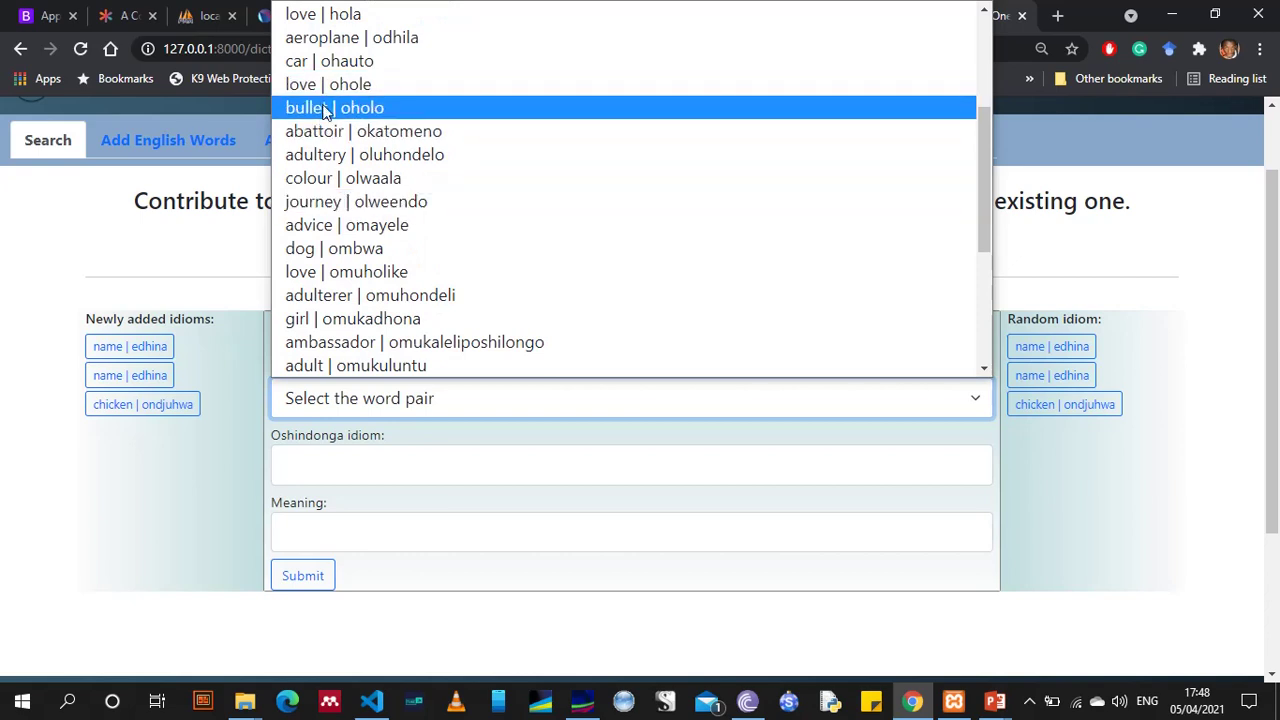
{"action": "left_click", "coordinate": [323, 110]}
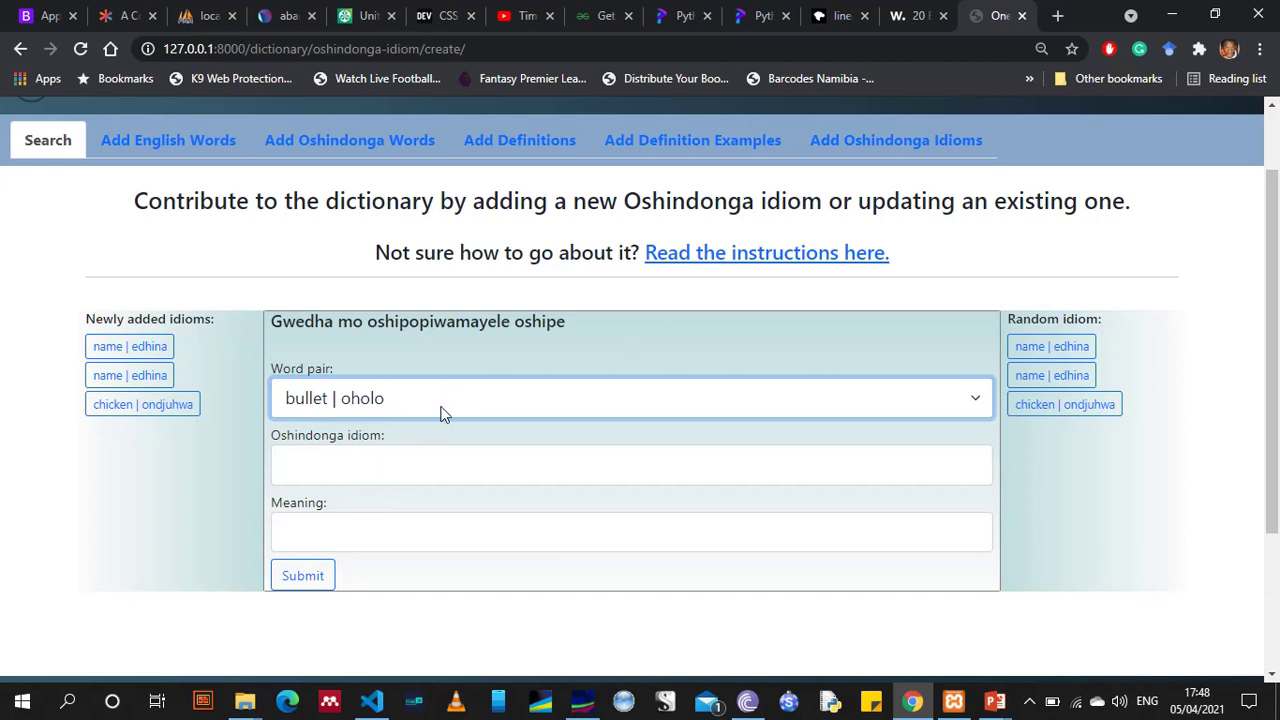
Examine the Oshindonga idiom and Meaning fields of the idiom form without entering any text
{"action": "left_click", "coordinate": [344, 470]}
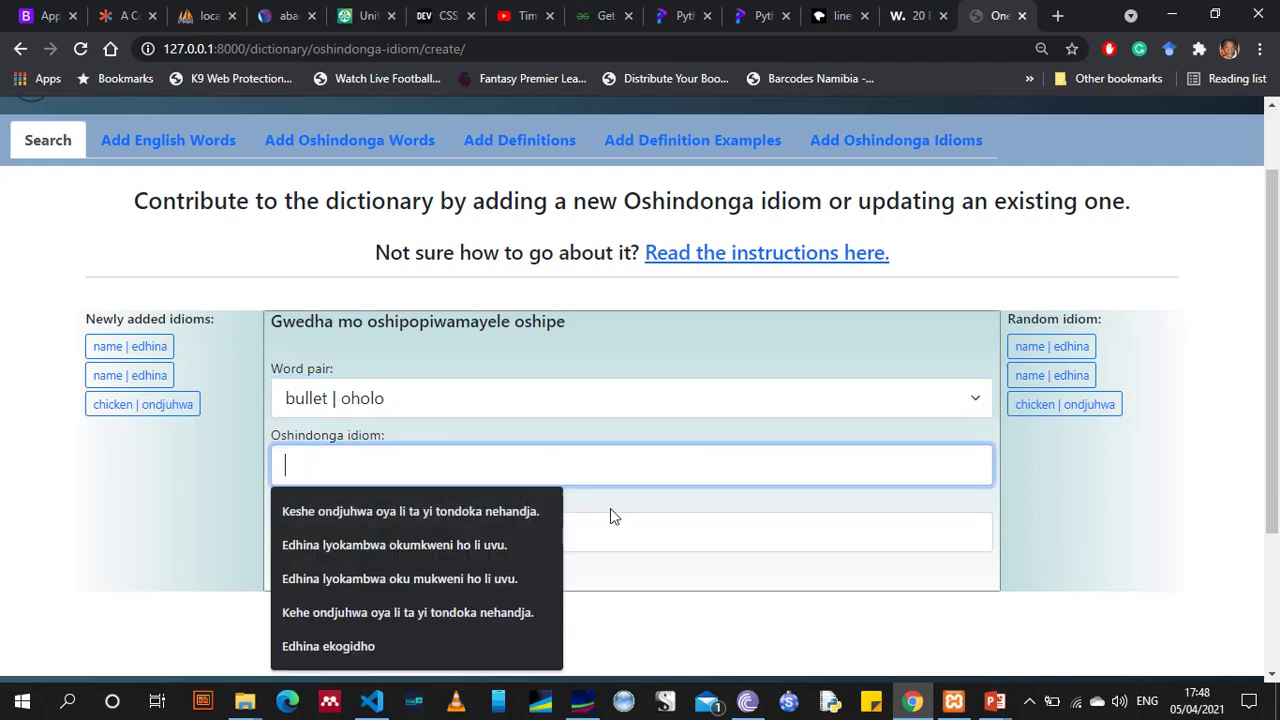
{"action": "left_click", "coordinate": [773, 525]}
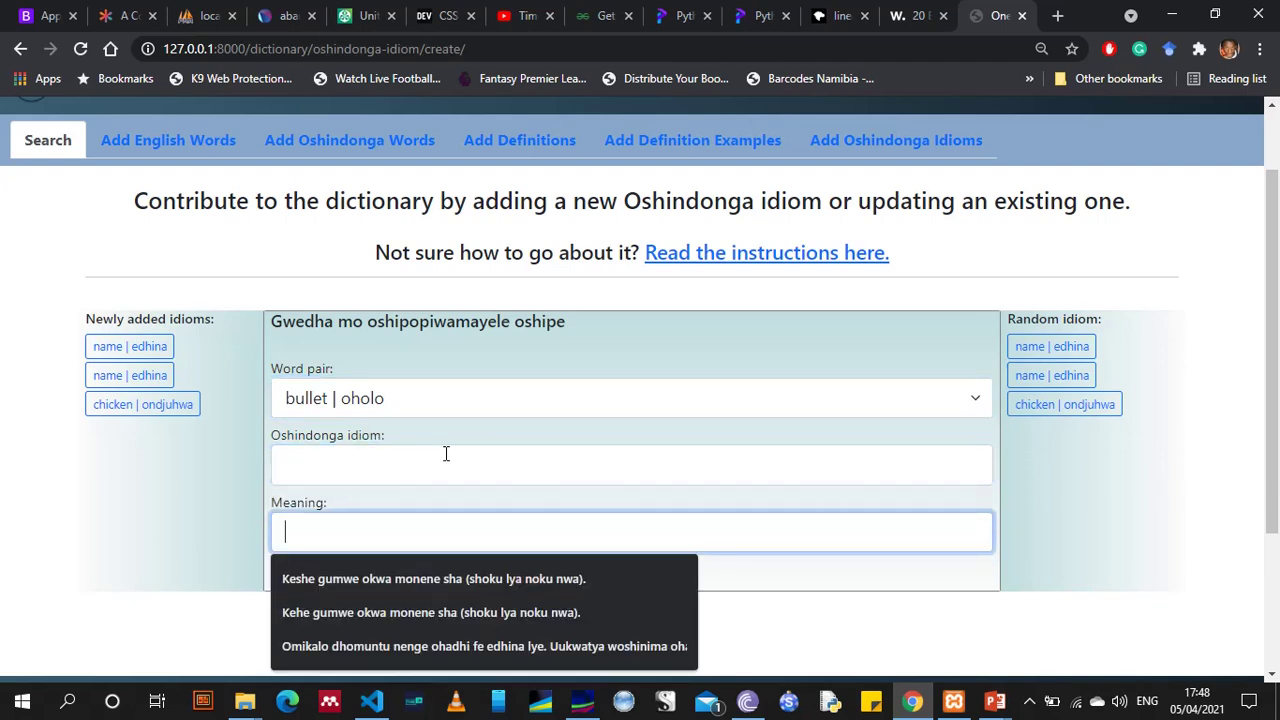
{"action": "left_click", "coordinate": [380, 360]}
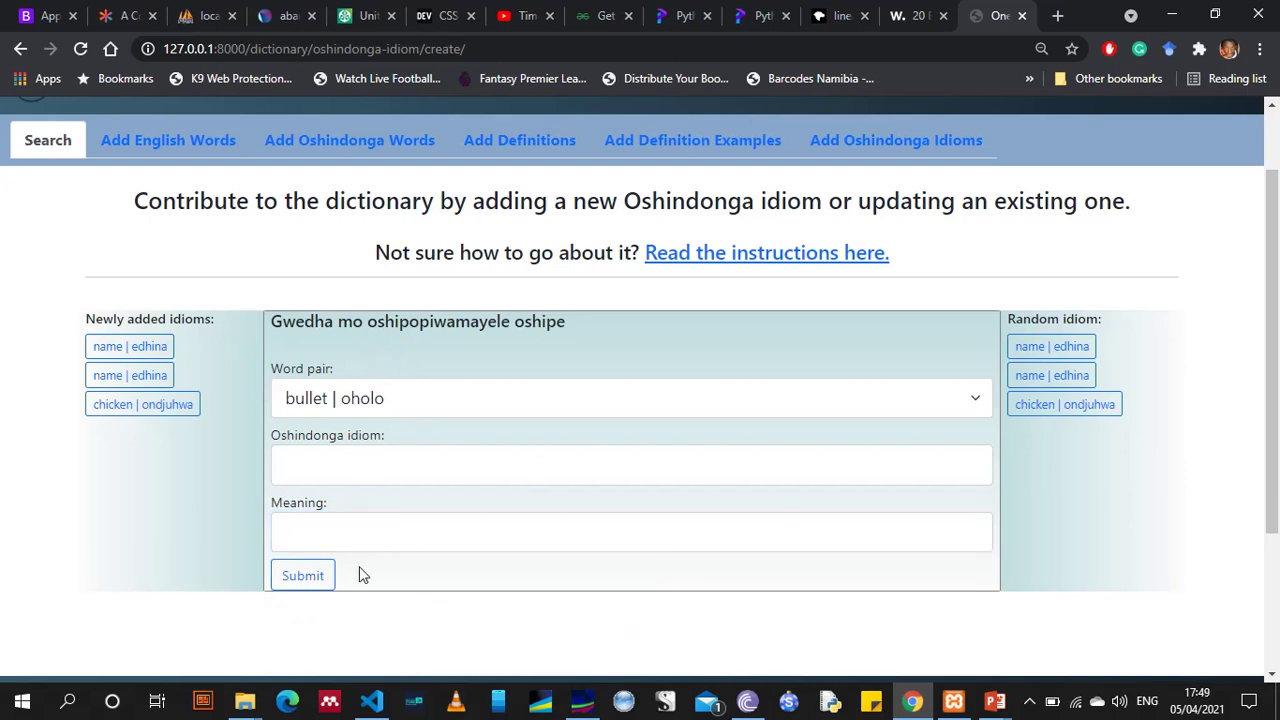
{"action": "scroll", "coordinate": [963, 324], "scroll_direction": "up", "scroll_amount": 1}
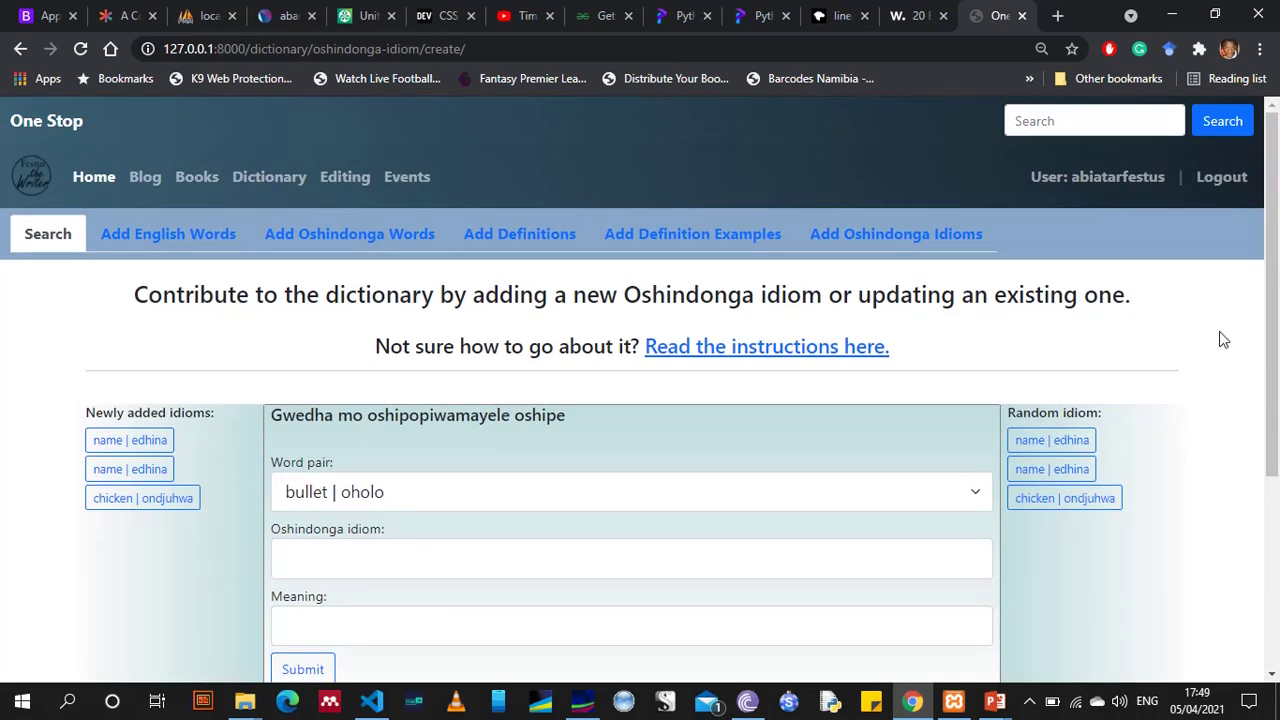